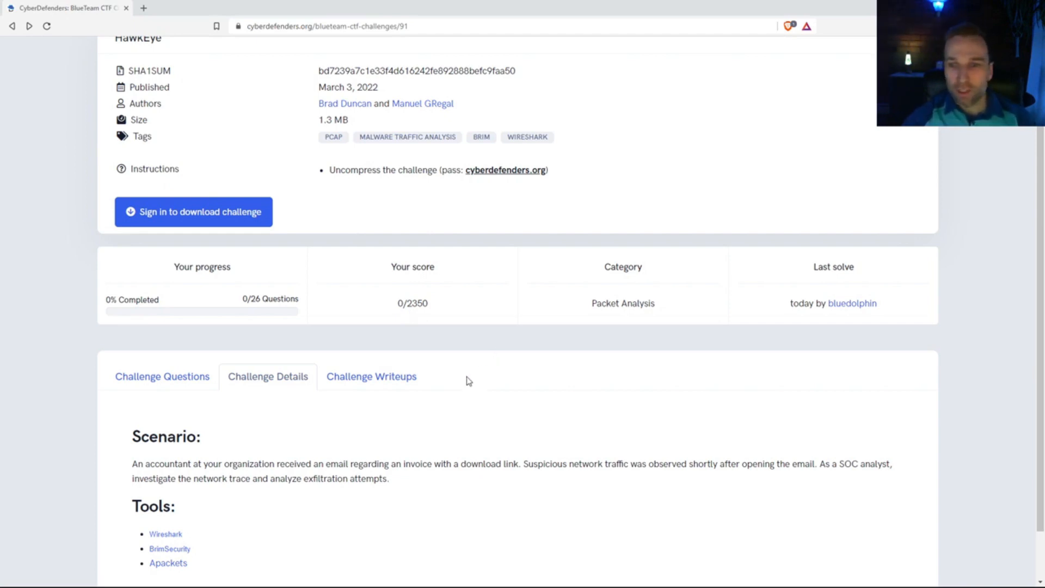
# - Show the list of questions for the HawkEye challenge and move the browser window aside
pyautogui.click(193, 384)
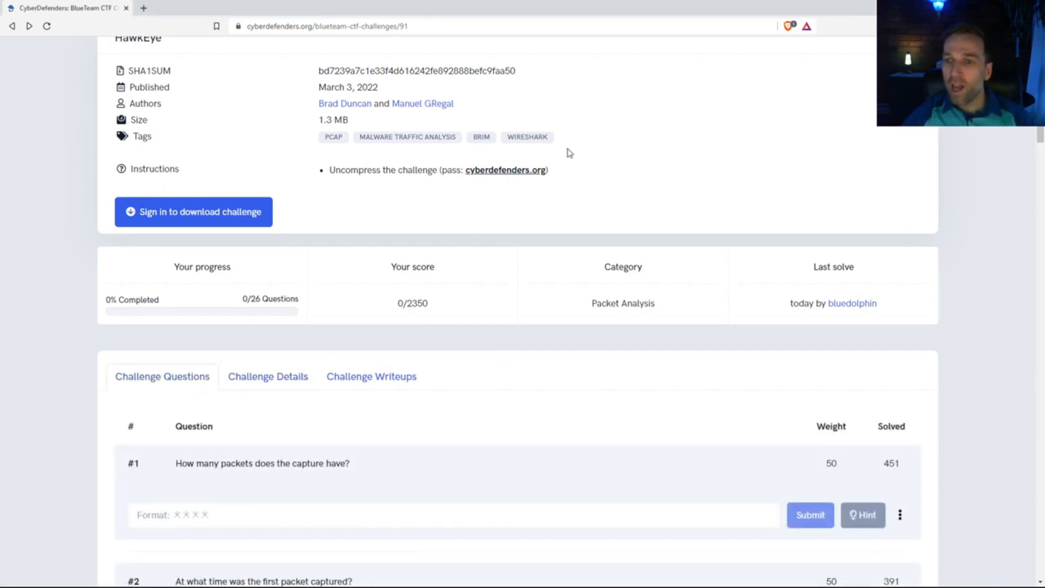
pyautogui.moveTo(647, 17); pyautogui.dragTo(0, 218)
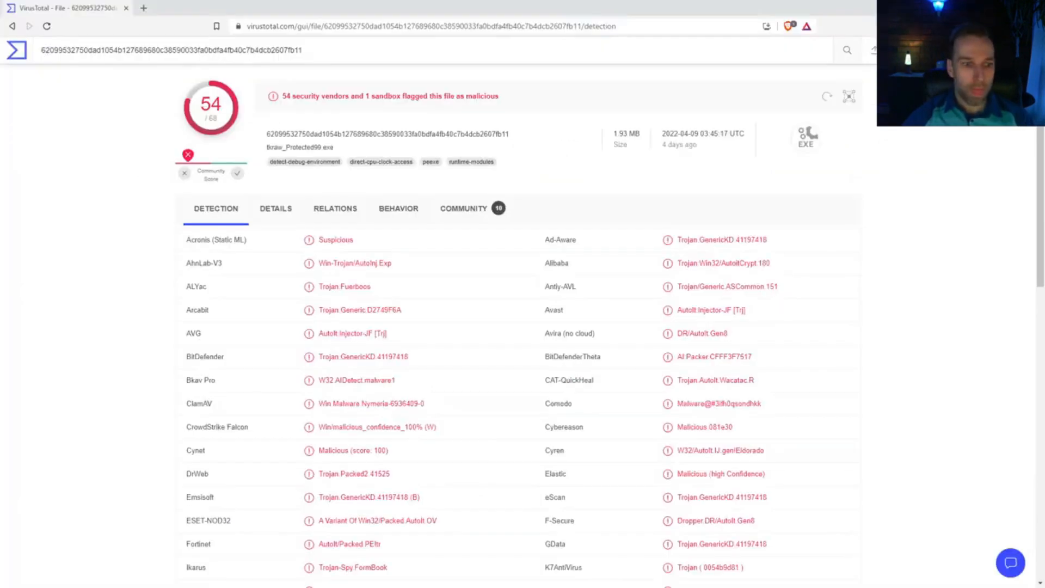
# - Bring the Wireshark window with stealer.pcap into view, maximize it and look through the packet list
pyautogui.moveTo(0, 54); pyautogui.dragTo(471, 66)
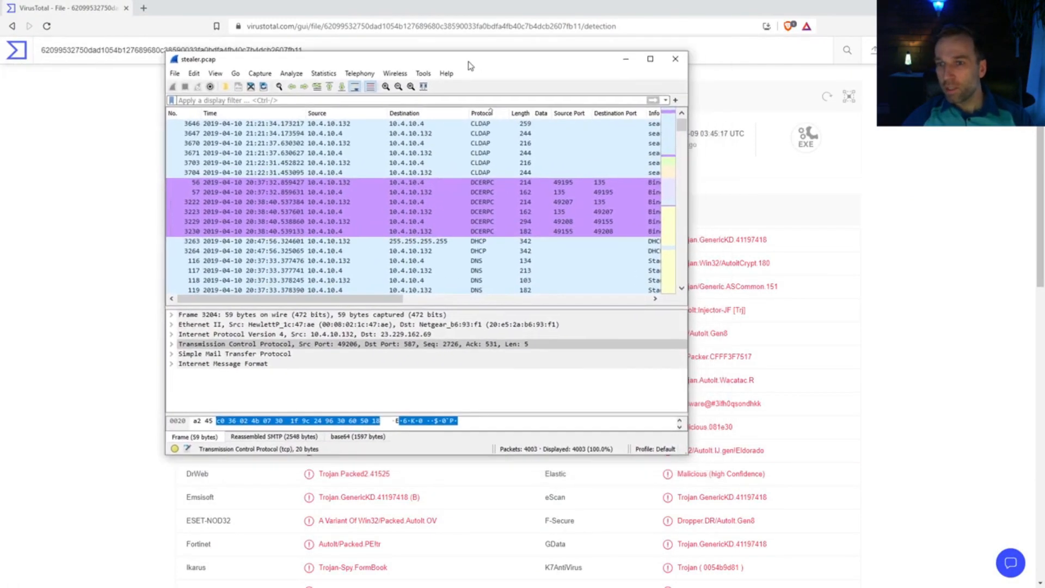
pyautogui.click(649, 58)
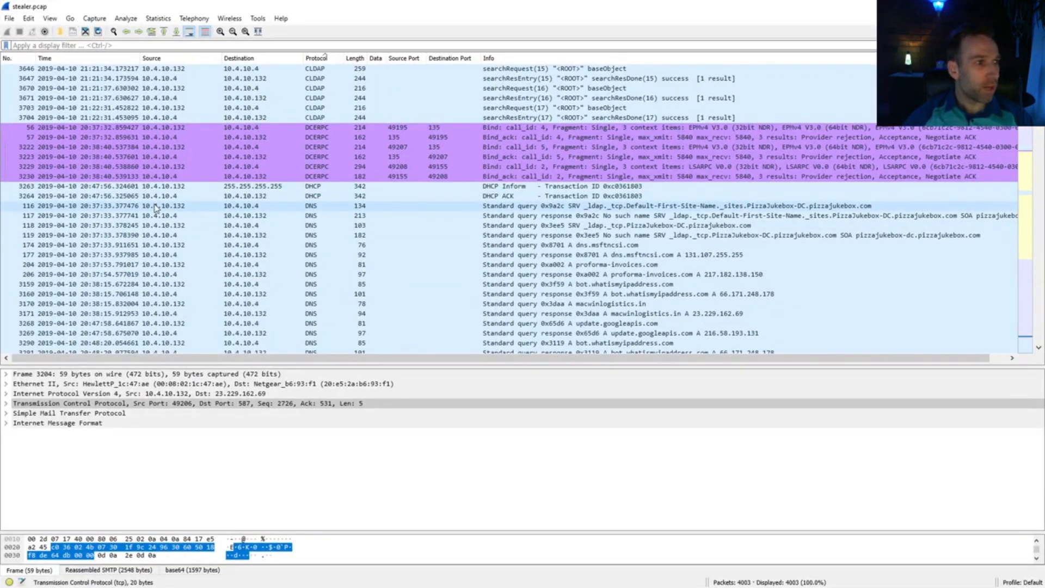
pyautogui.scroll(-20, 163, 223)
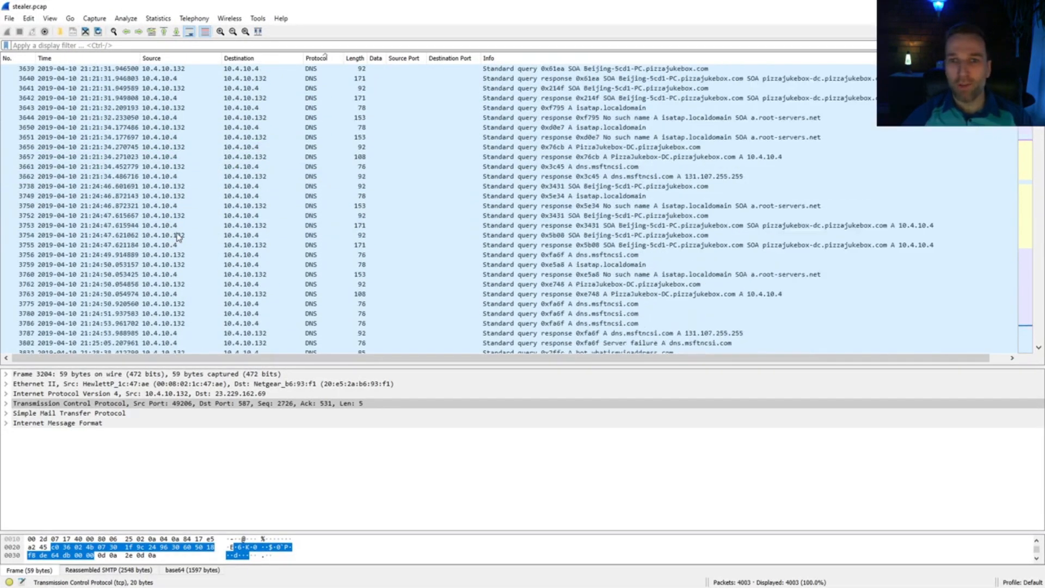
pyautogui.scroll(20, 177, 238)
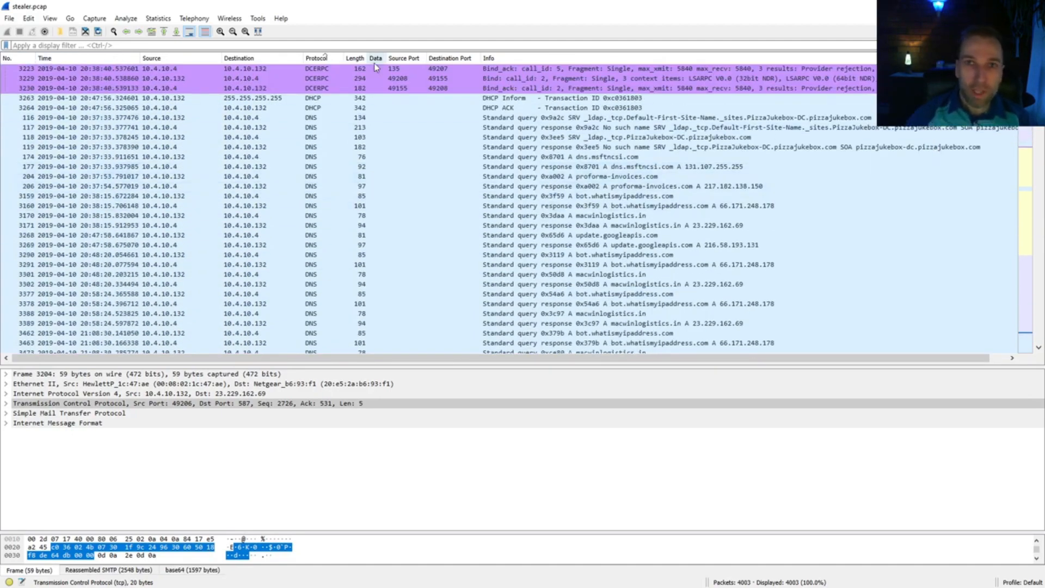
# - Sort the packets by number, check the end of the capture, and select the first packet to read its time
pyautogui.click(8, 58)
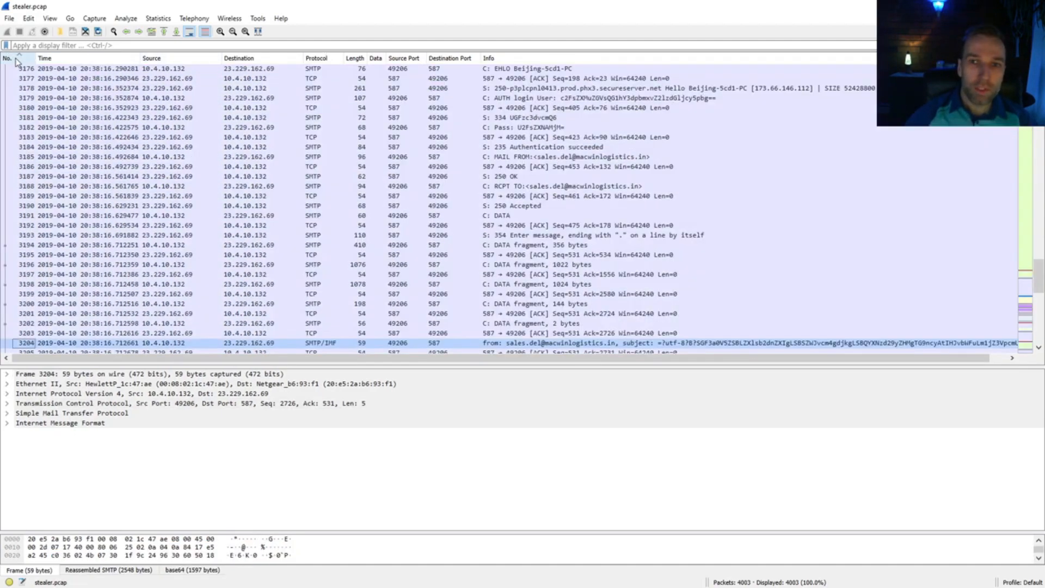
pyautogui.scroll(-20, 652, 332)
pyautogui.moveTo(1038, 281); pyautogui.dragTo(1025, 363)
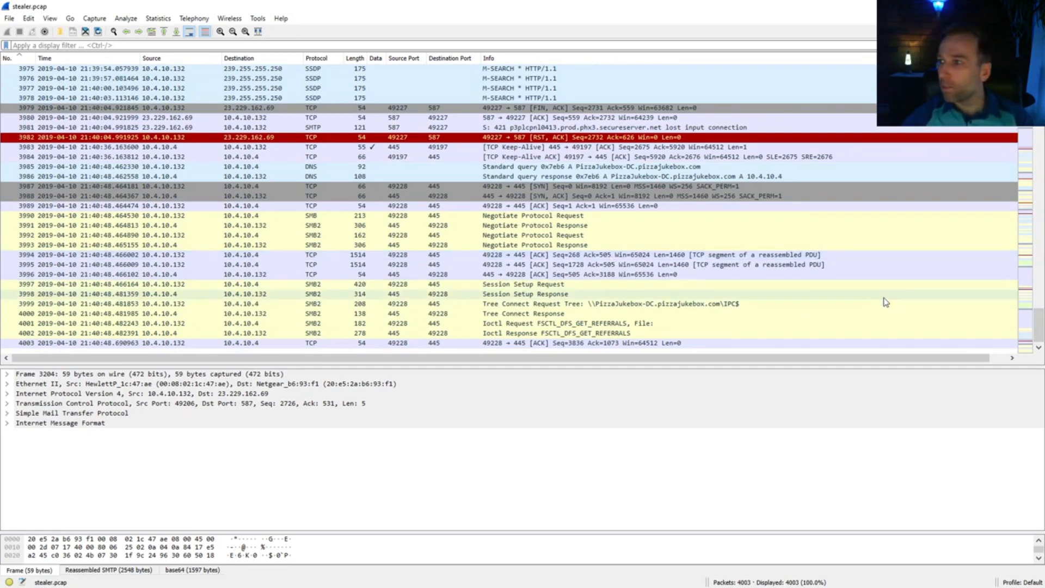
pyautogui.moveTo(1039, 318); pyautogui.dragTo(1039, 136)
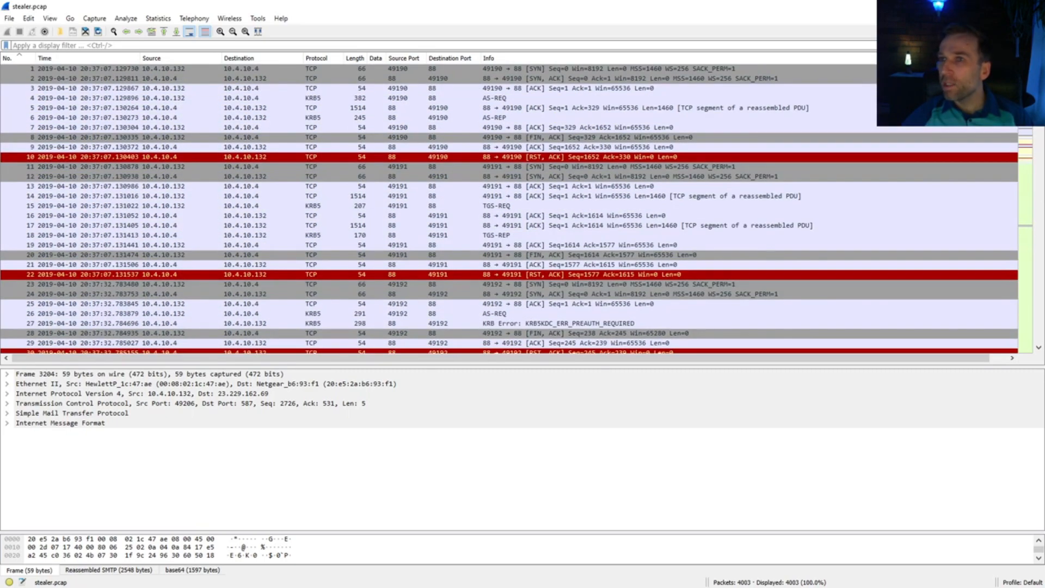
pyautogui.click(75, 69)
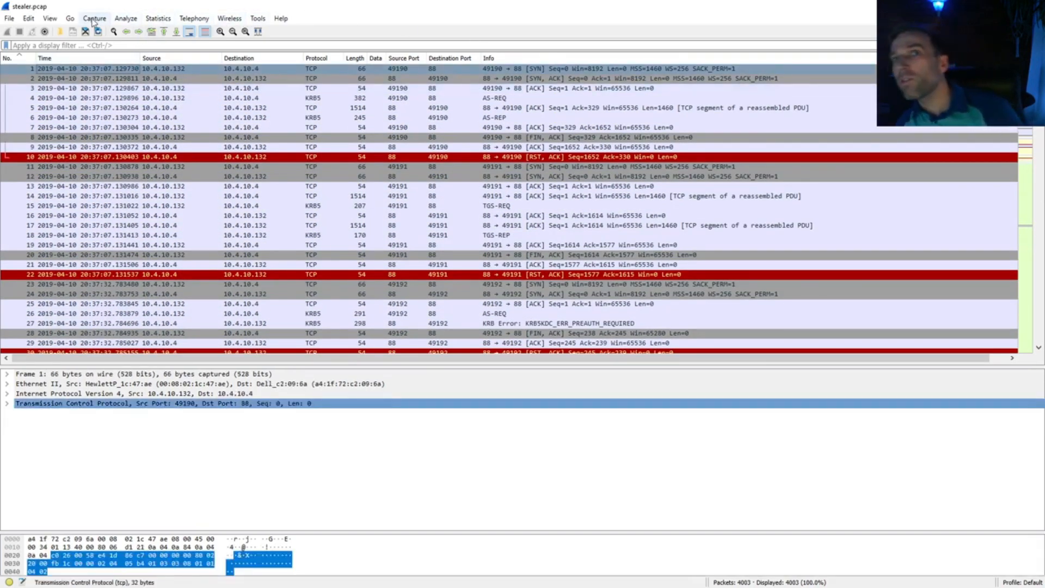
# - Check which time display format is set for the packet list
pyautogui.click(50, 18)
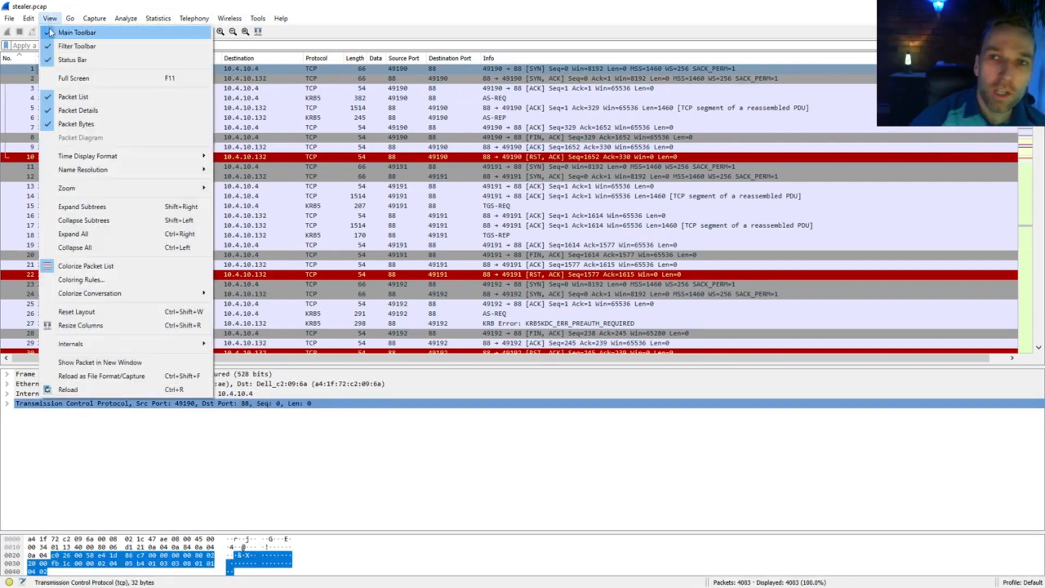
pyautogui.moveTo(117, 158)
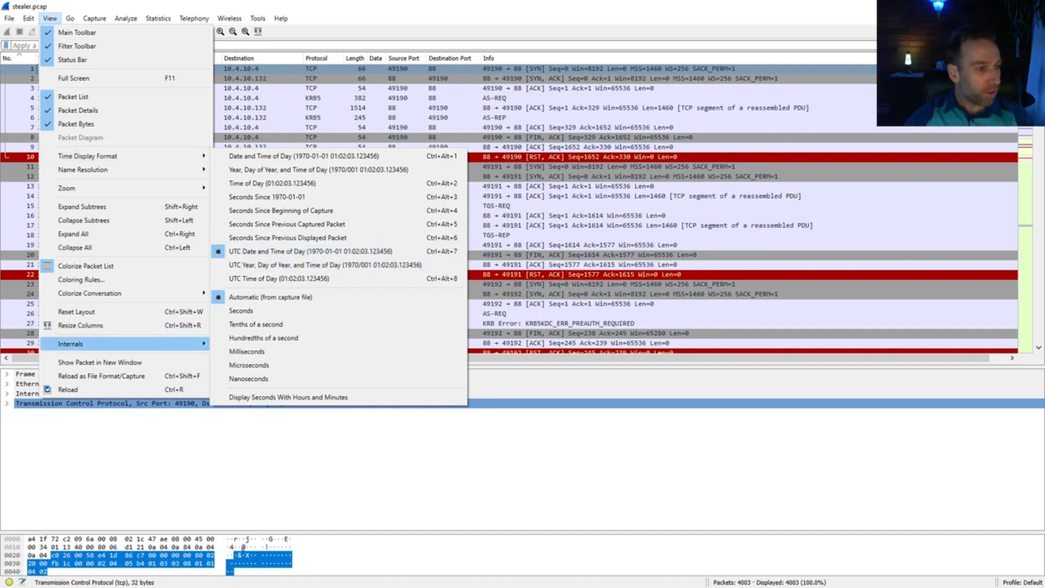
pyautogui.moveTo(136, 343)
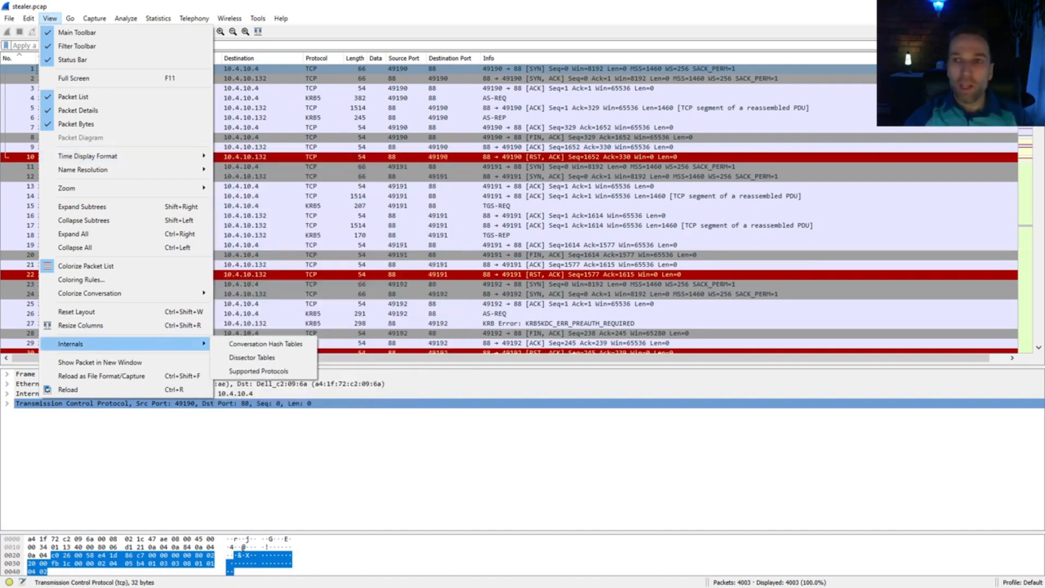
pyautogui.click(311, 147)
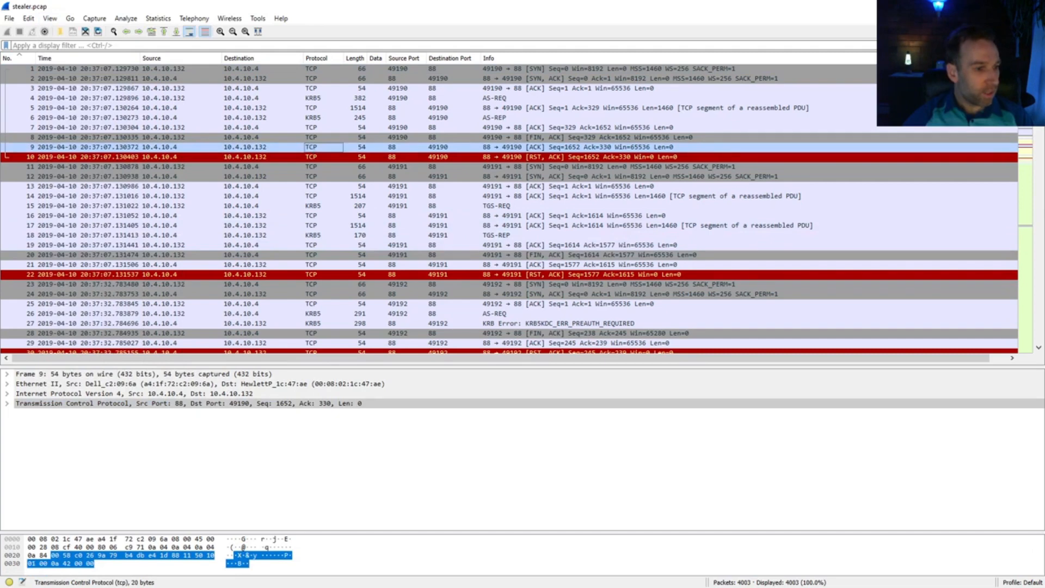
# - Switch to A-Packets and browse the overview, credentials and DNS queries of stealer.pcap
pyautogui.hotkey('alt', 'Tab')
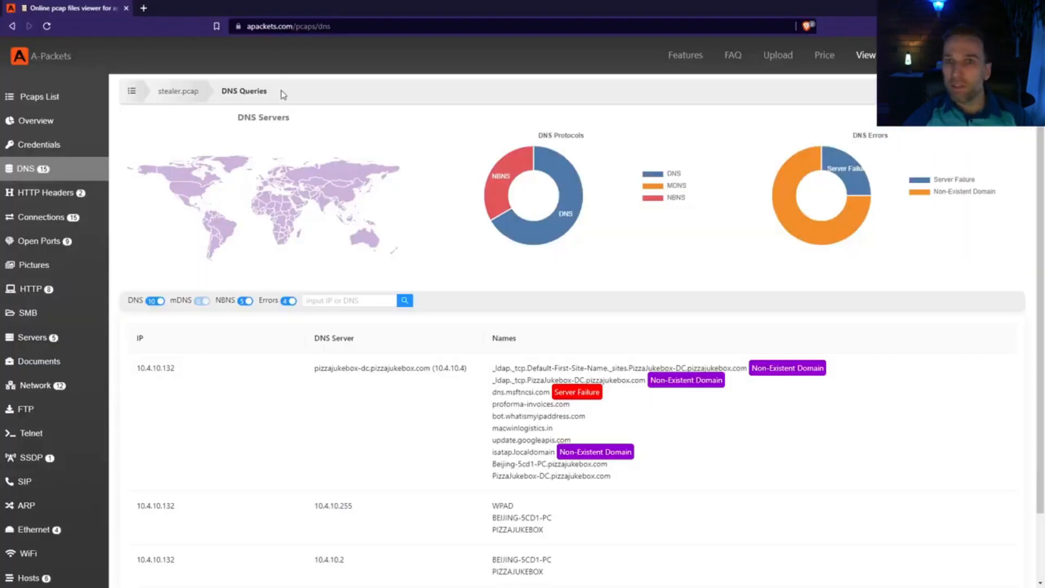
pyautogui.click(53, 122)
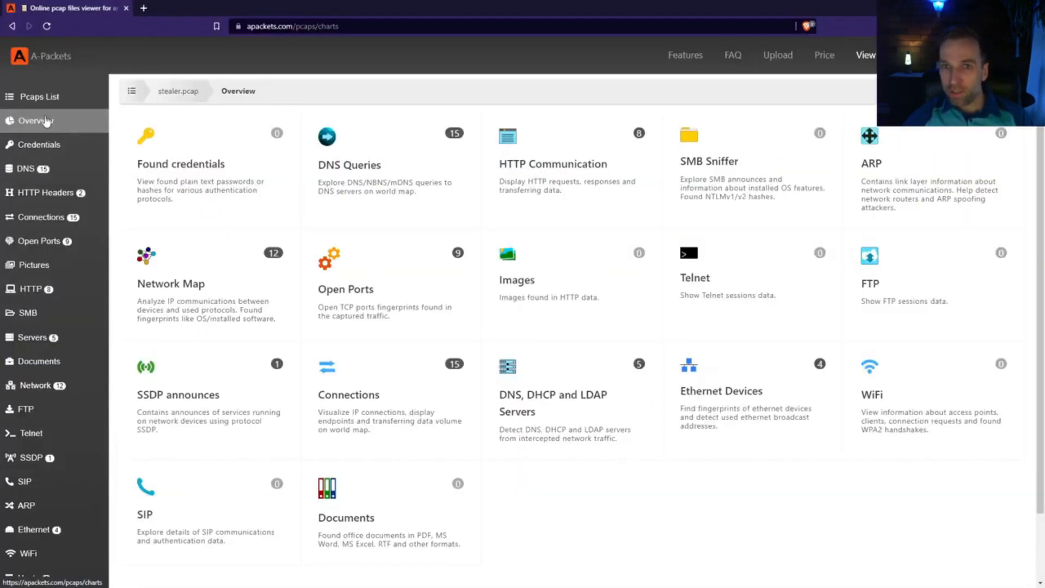
pyautogui.click(40, 144)
pyautogui.click(43, 100)
pyautogui.click(53, 175)
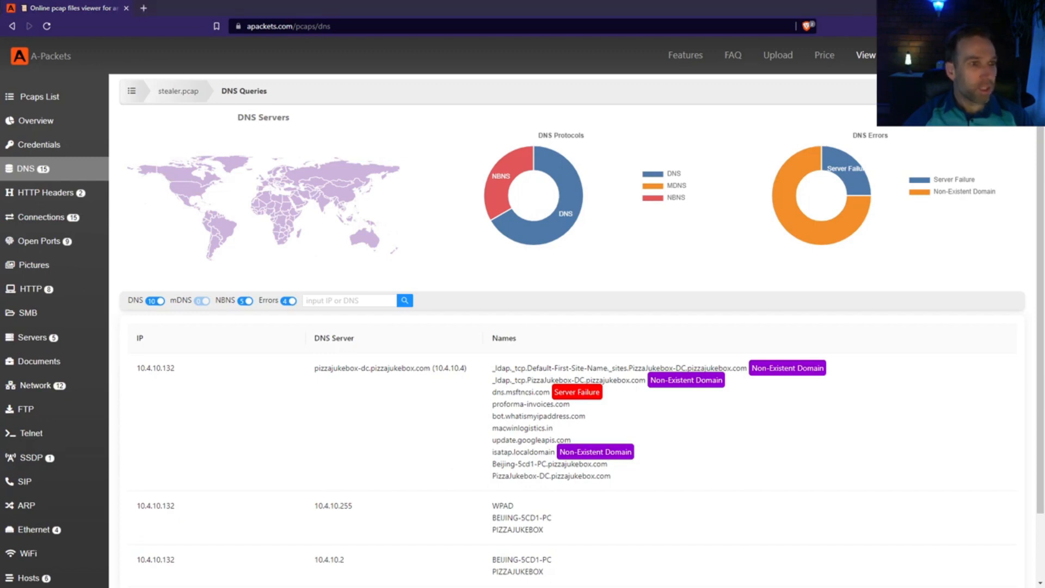
# - Look at the stealer.pcap record types in Brim, minimize it, and open the Ethernet devices page in A-Packets
pyautogui.moveTo(0, 86); pyautogui.dragTo(491, 86)
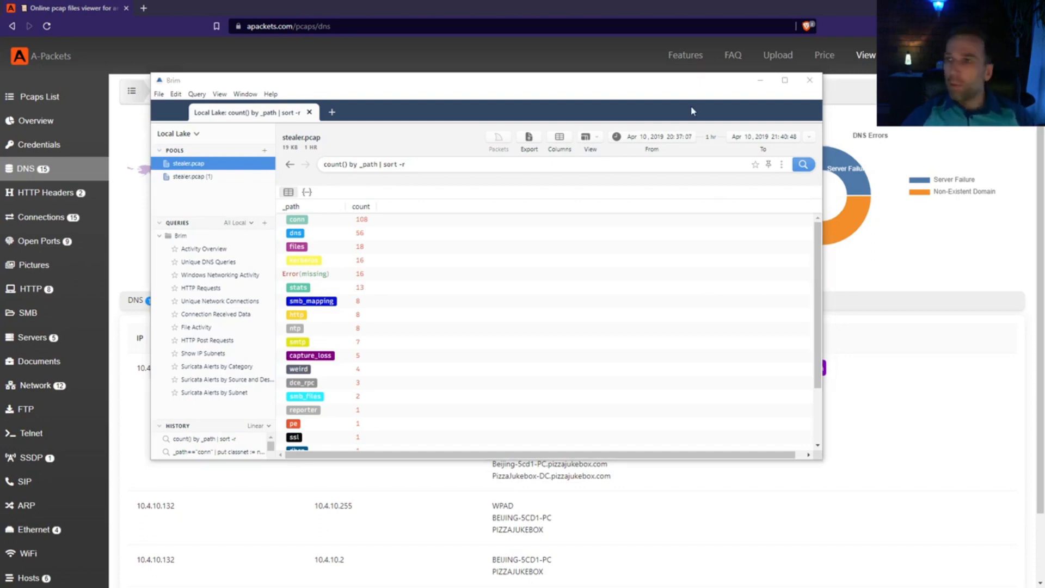
pyautogui.click(760, 83)
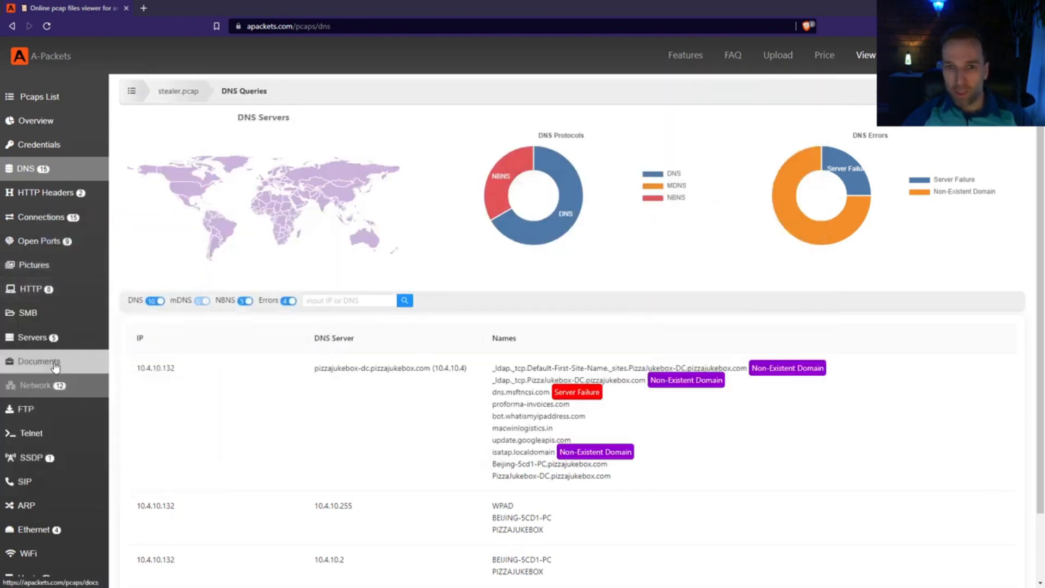
pyautogui.click(38, 529)
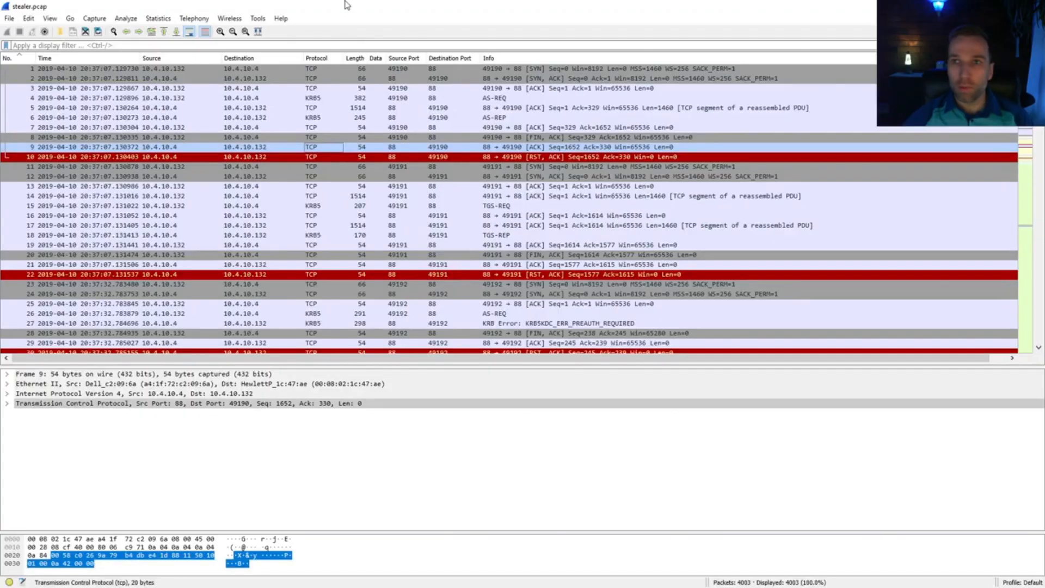
# - In Wireshark, apply the Ethernet endpoint 00:08:02:1c:47:ae as the display filter and close the endpoint list
pyautogui.click(158, 19)
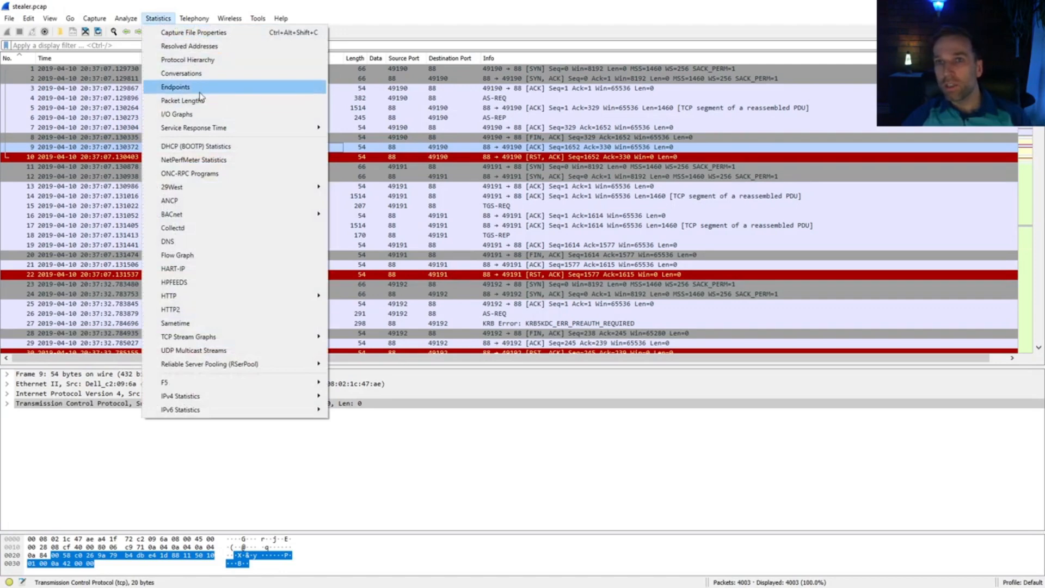
pyautogui.click(180, 87)
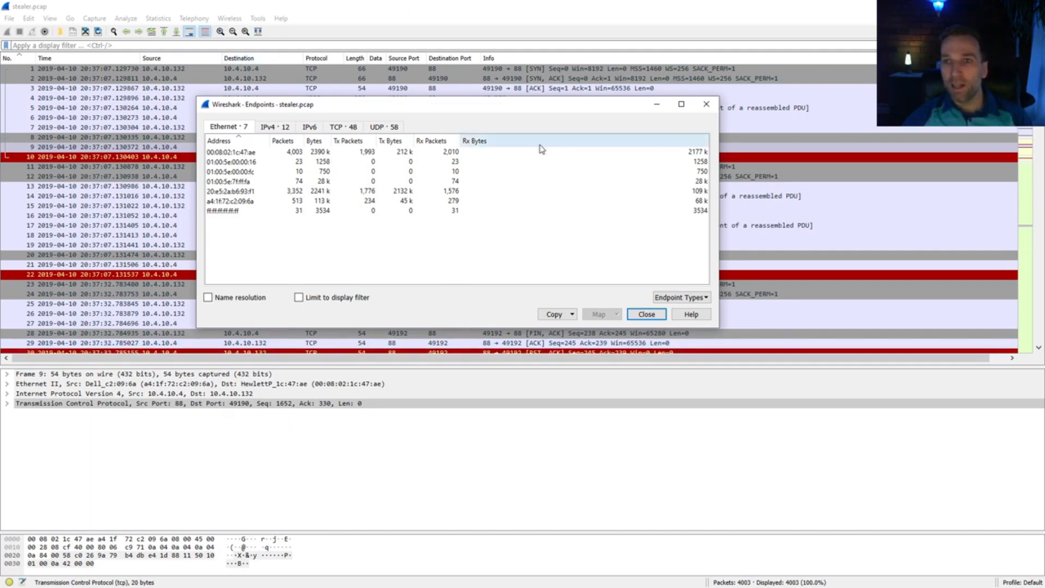
pyautogui.rightClick(234, 156)
pyautogui.moveTo(279, 161)
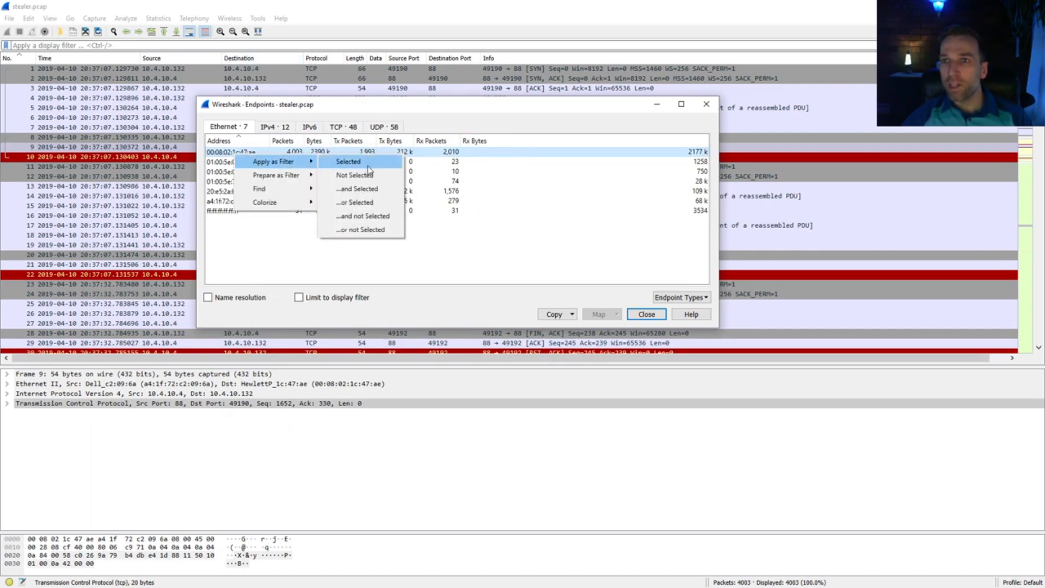
pyautogui.click(366, 162)
pyautogui.click(705, 104)
# - Expand the Ethernet II details of packet 9, and switch to the A-Packets Ethernet page to compare hardware vendors
pyautogui.click(7, 384)
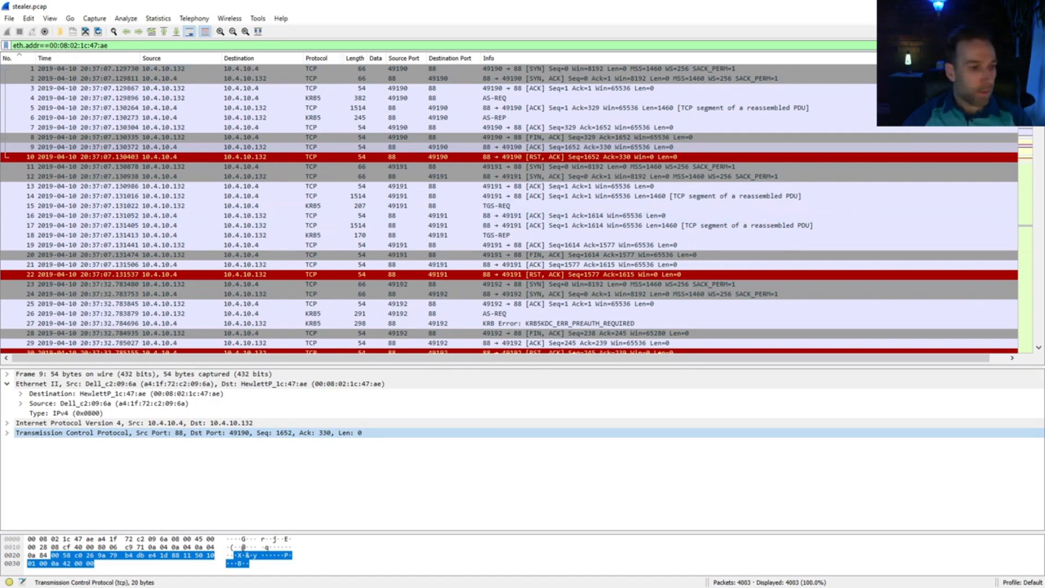
pyautogui.hotkey('alt', 'Tab')
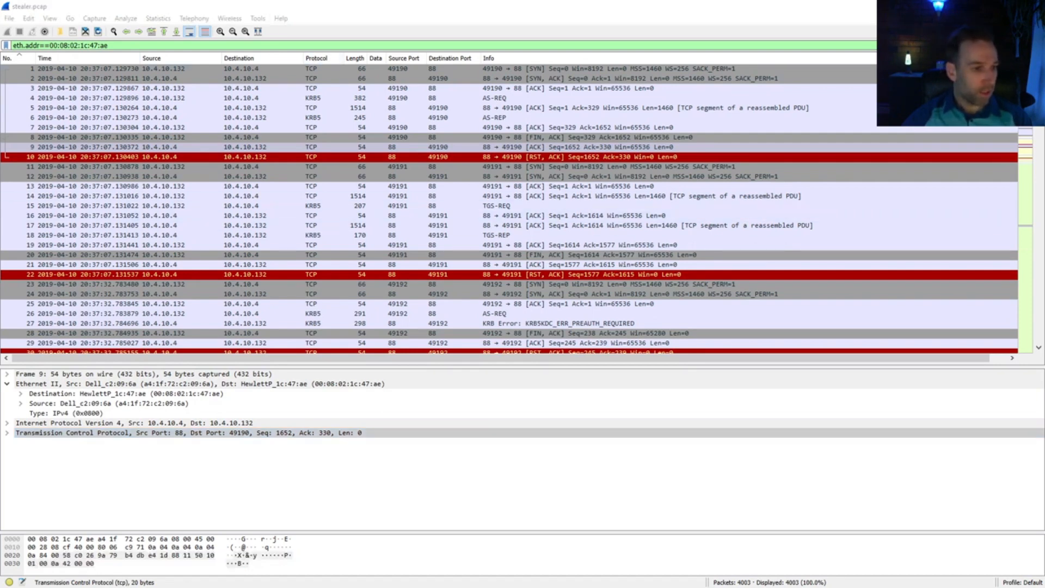
pyautogui.hotkey('alt', 'Tab')
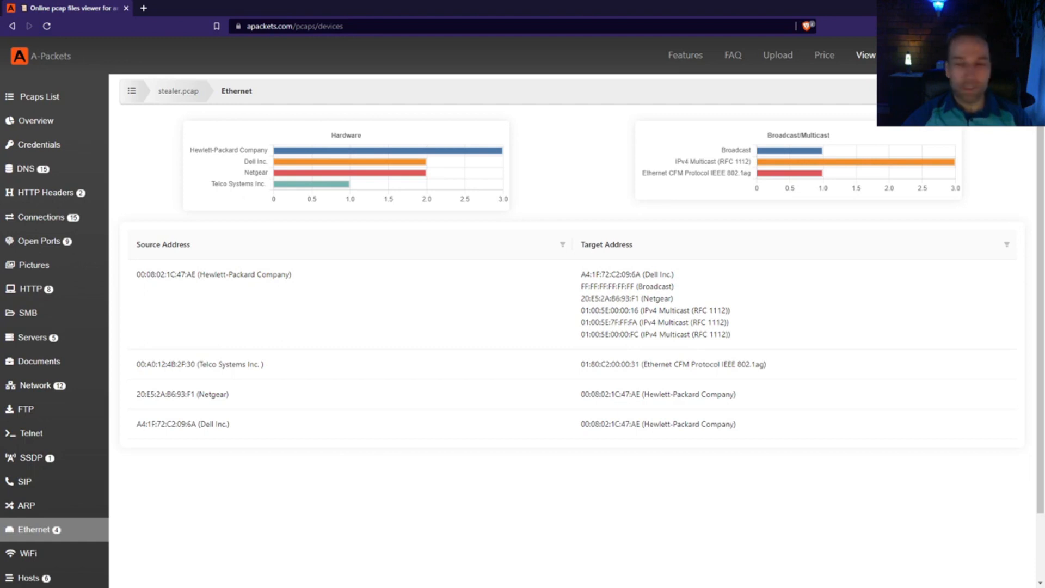
# - Search the web in a new browser tab for "hewlett packard head quarters"
pyautogui.click(334, 25)
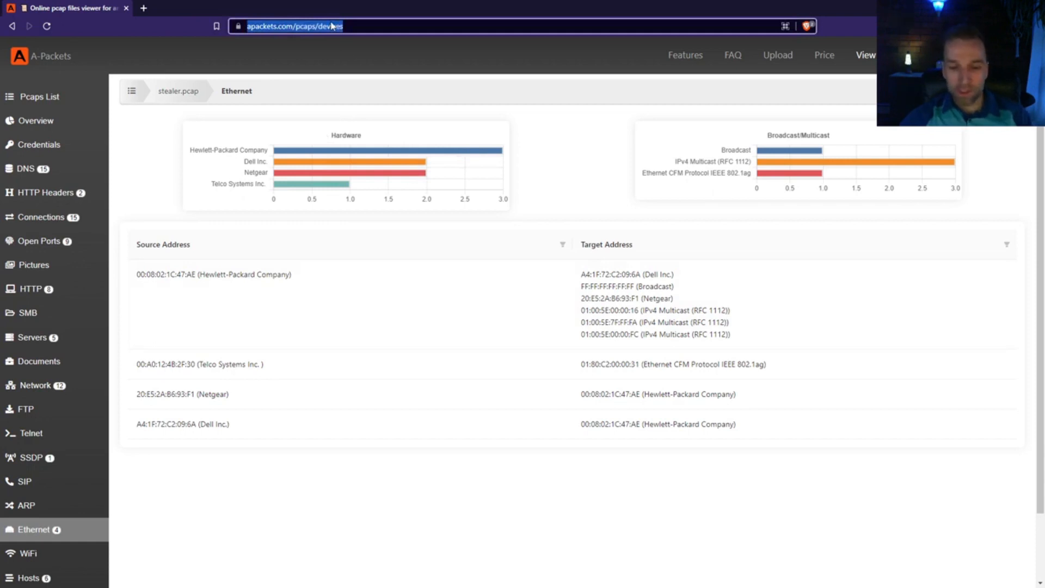
pyautogui.hotkey('ctrl', 't')
pyautogui.write('hewlett packard head quarters')
pyautogui.press('Return')
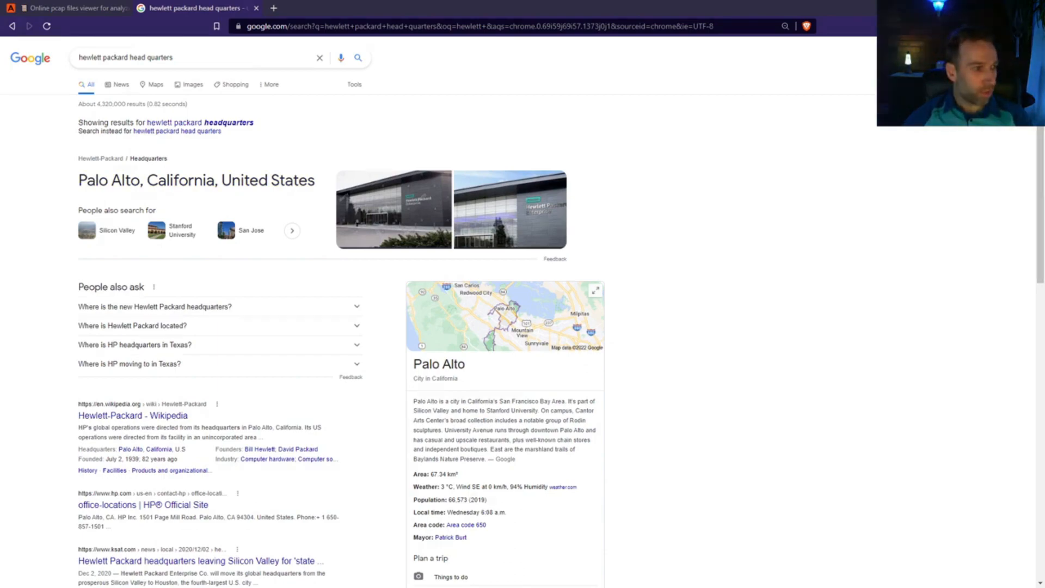
# - Switch to Wireshark, open the endpoint statistics and examine the IPv4 addresses in the capture
pyautogui.hotkey('alt', 'Tab')
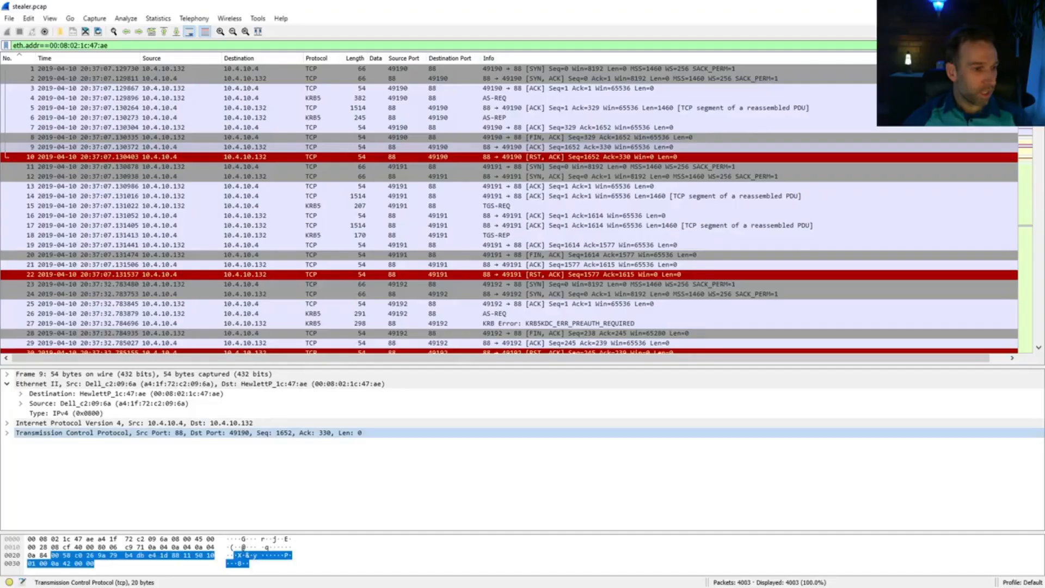
pyautogui.click(155, 18)
pyautogui.click(175, 84)
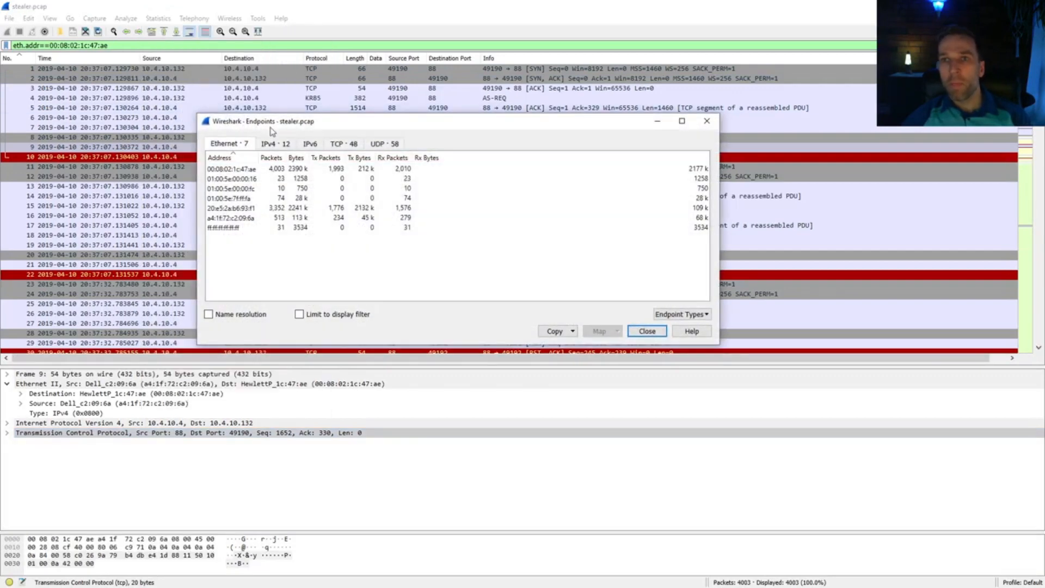
pyautogui.click(277, 144)
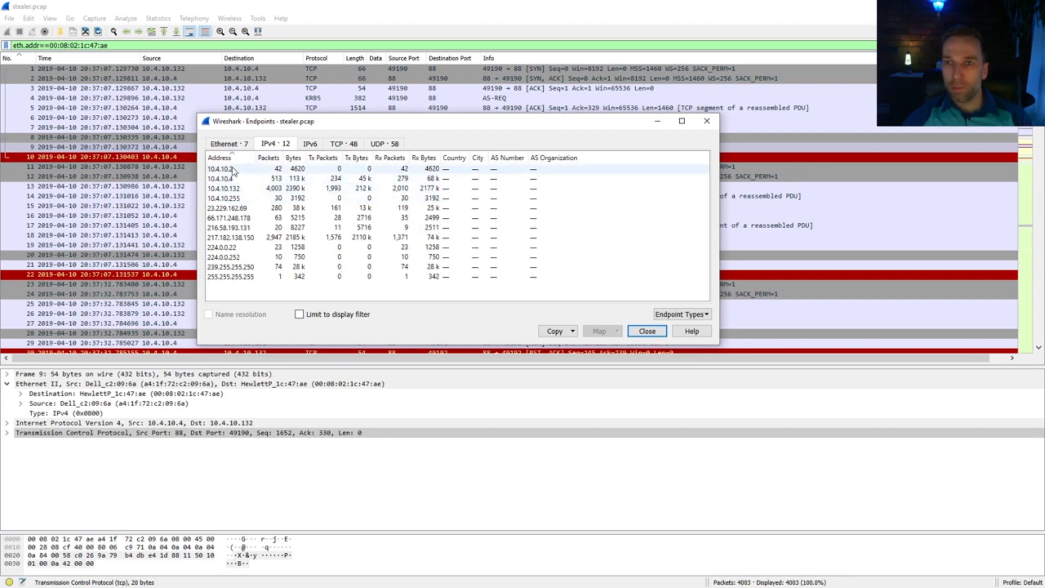
pyautogui.click(245, 199)
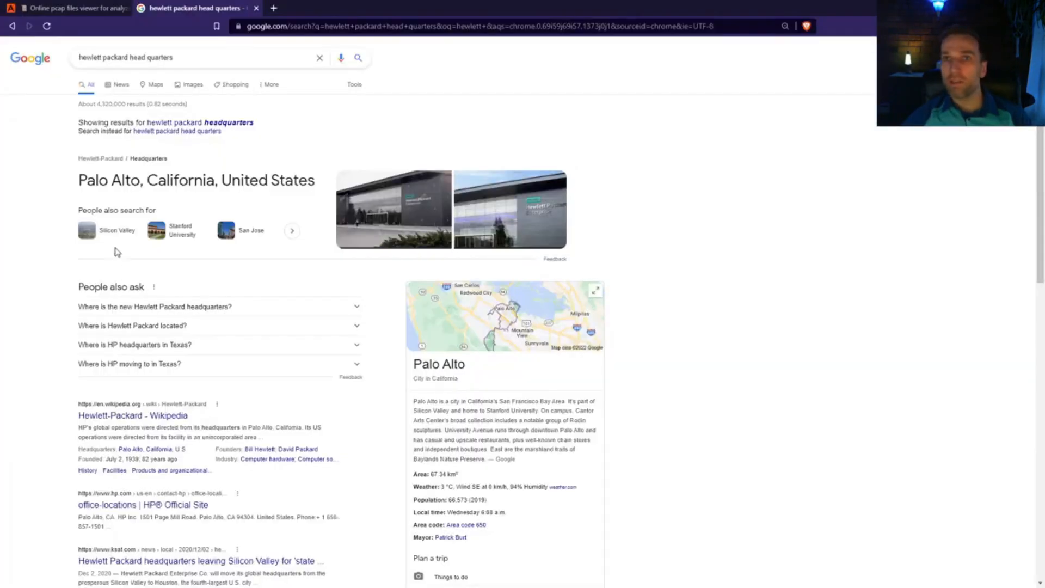
# - Close the web search tab in the browser and examine the A-Packets network map around host 10.4.10.132
pyautogui.click(256, 8)
pyautogui.click(26, 168)
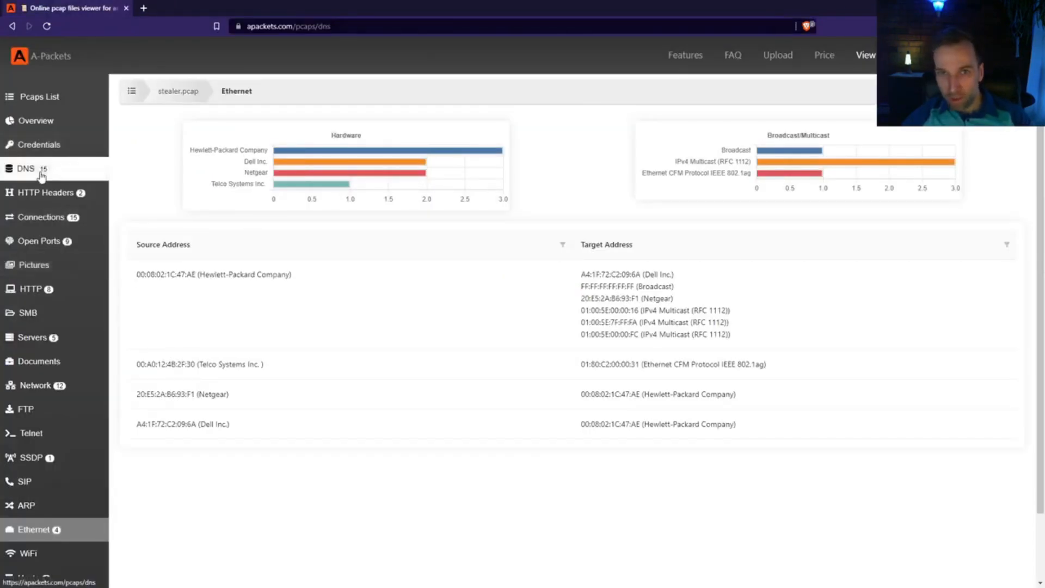
pyautogui.click(65, 389)
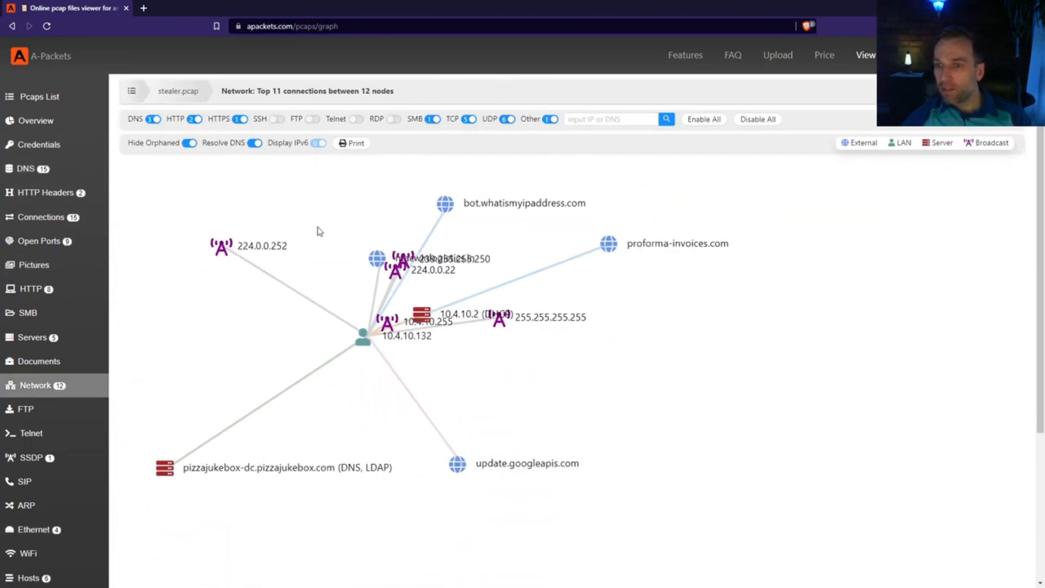
pyautogui.scroll(2, 326, 218)
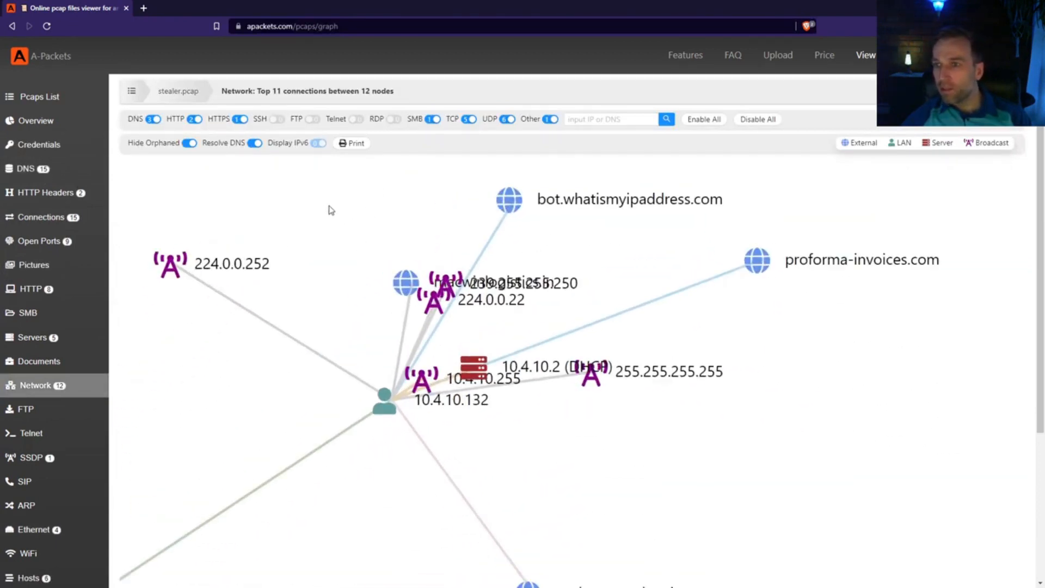
# - Inspect the external, server and broadcast nodes connected to 10.4.10.132 in the A-Packets network graph, enlarging the page display
pyautogui.scroll(1, 328, 206)
pyautogui.moveTo(344, 203); pyautogui.dragTo(293, 192)
pyautogui.scroll(-2, 299, 198)
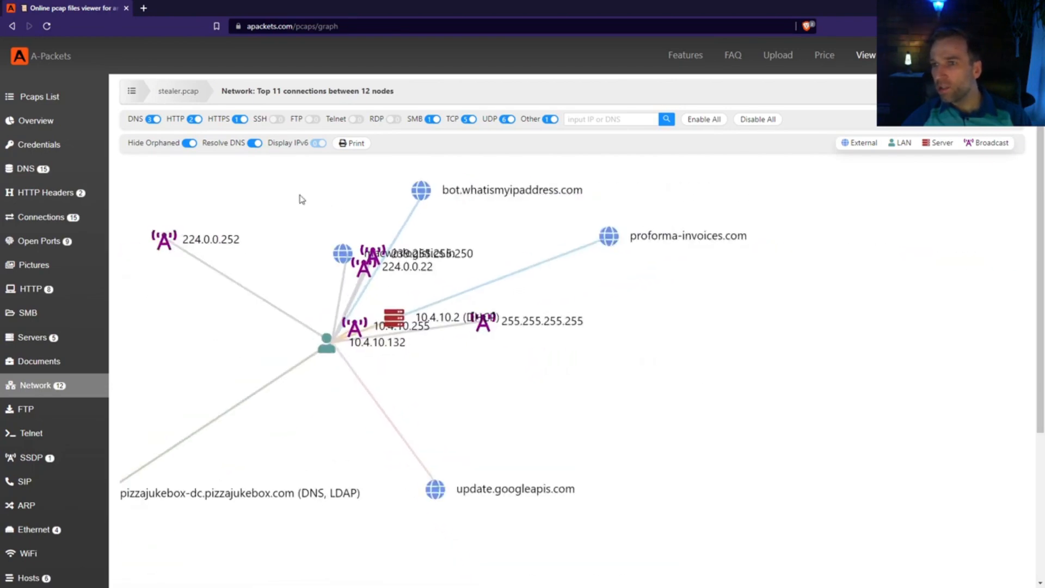
pyautogui.scroll(3, 300, 198)
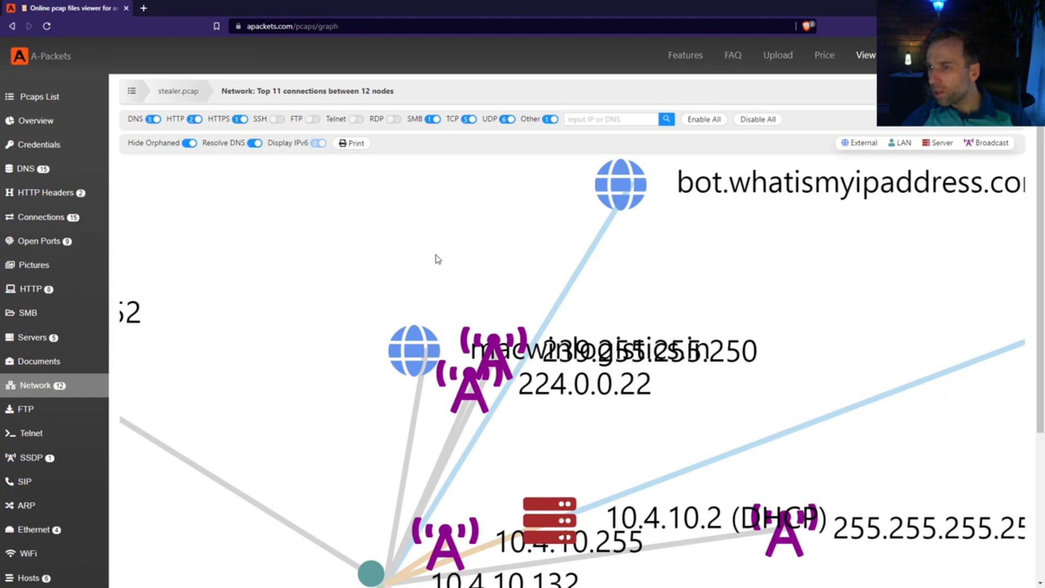
pyautogui.hotkey('ctrl', '-')
pyautogui.hotkey('ctrl', '-')
pyautogui.hotkey('ctrl', '-')
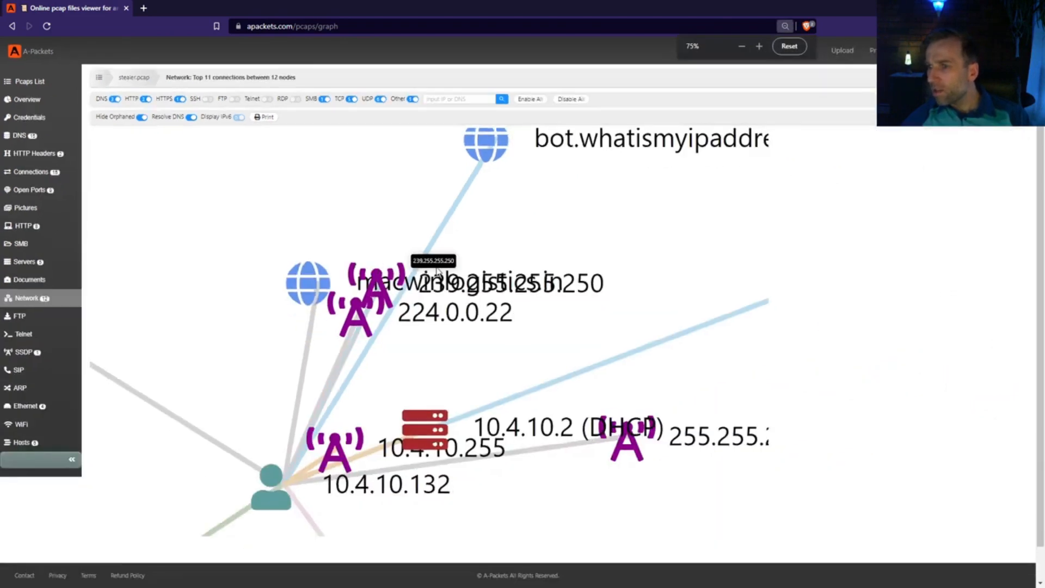
pyautogui.scroll(-5, 602, 245)
pyautogui.hotkey('ctrl', '+')
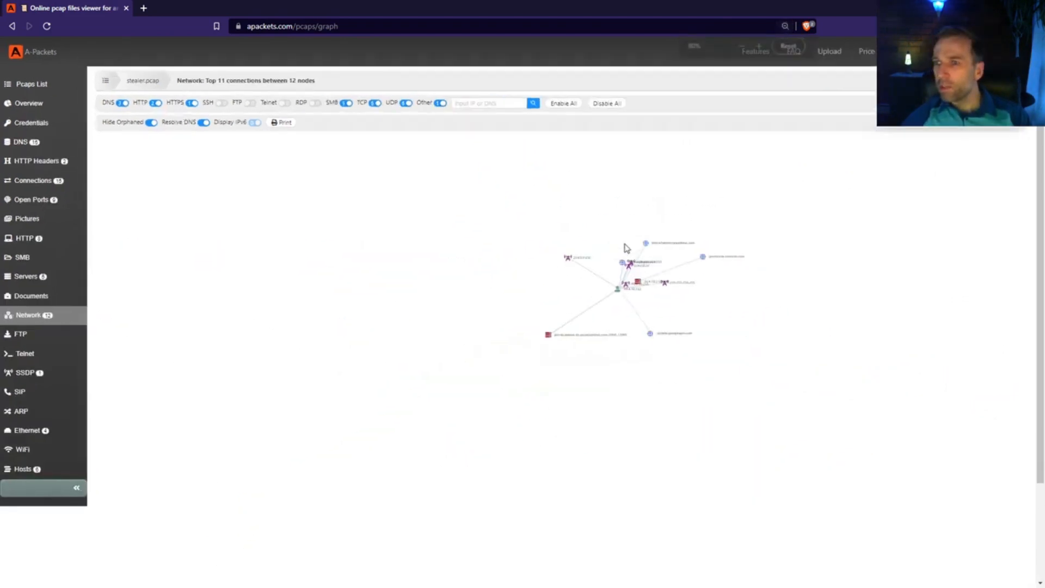
pyautogui.hotkey('ctrl', '+')
pyautogui.hotkey('ctrl', '+')
pyautogui.hotkey('ctrl', '+')
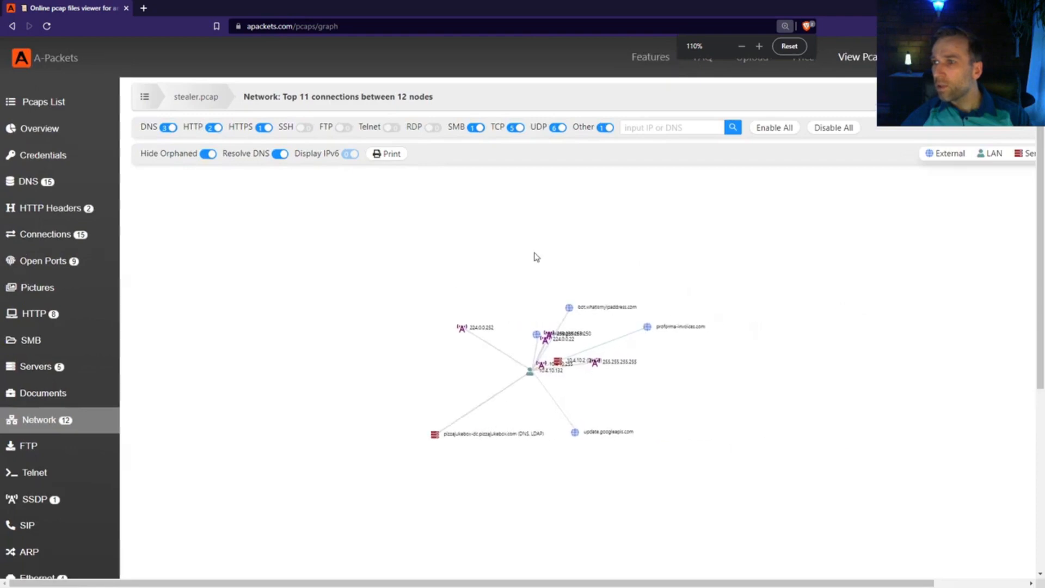
pyautogui.hotkey('ctrl', '+')
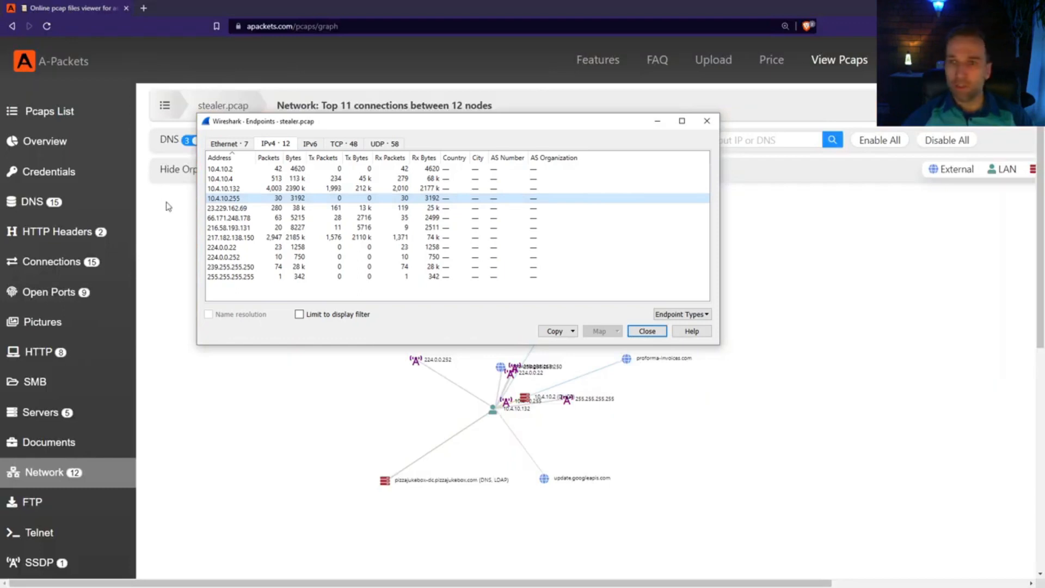
# - Highlight host 10.4.10.132 in Wireshark's IPv4 endpoint list and close the endpoint statistics
pyautogui.click(250, 188)
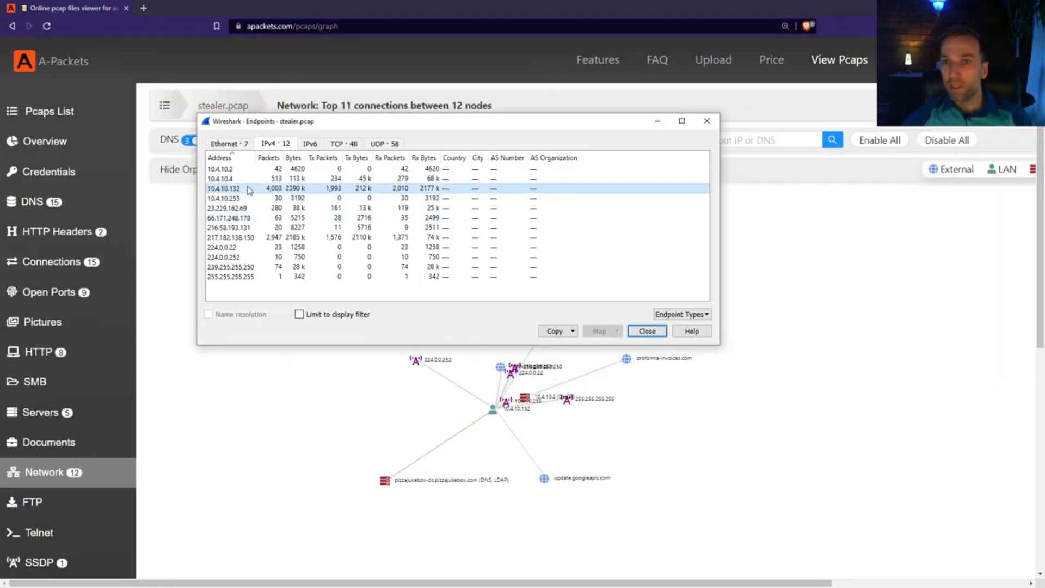
pyautogui.click(647, 331)
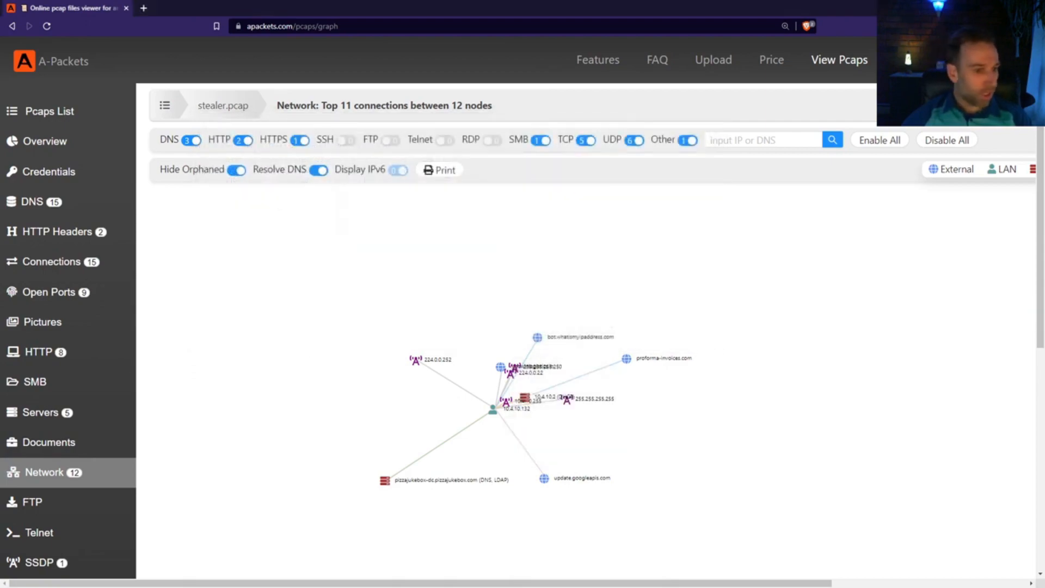
# - Switch to the main Wireshark window and filter the captured packets by dhcp
pyautogui.hotkey('alt', 'Tab')
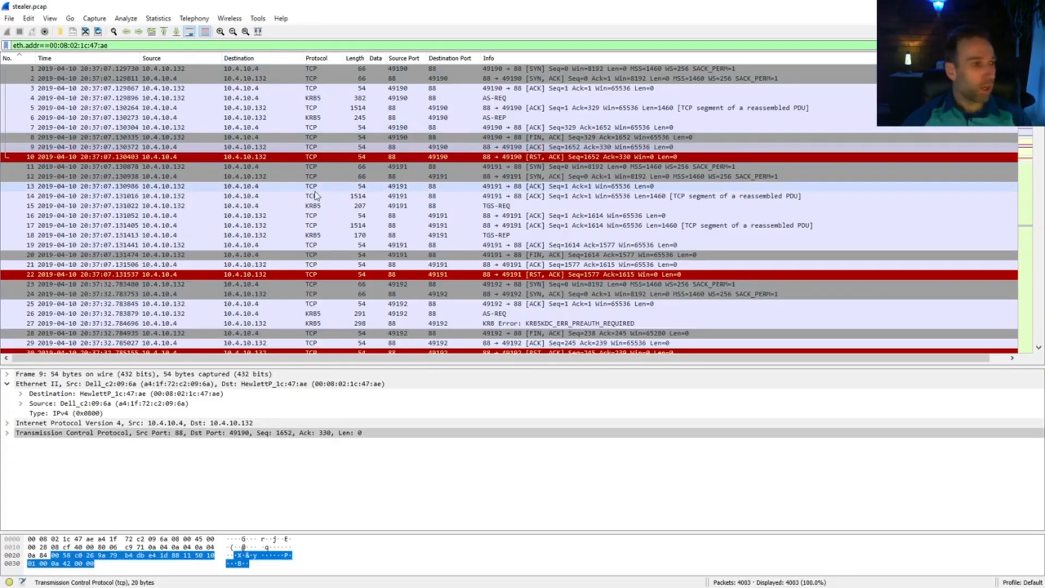
pyautogui.tripleClick(437, 45)
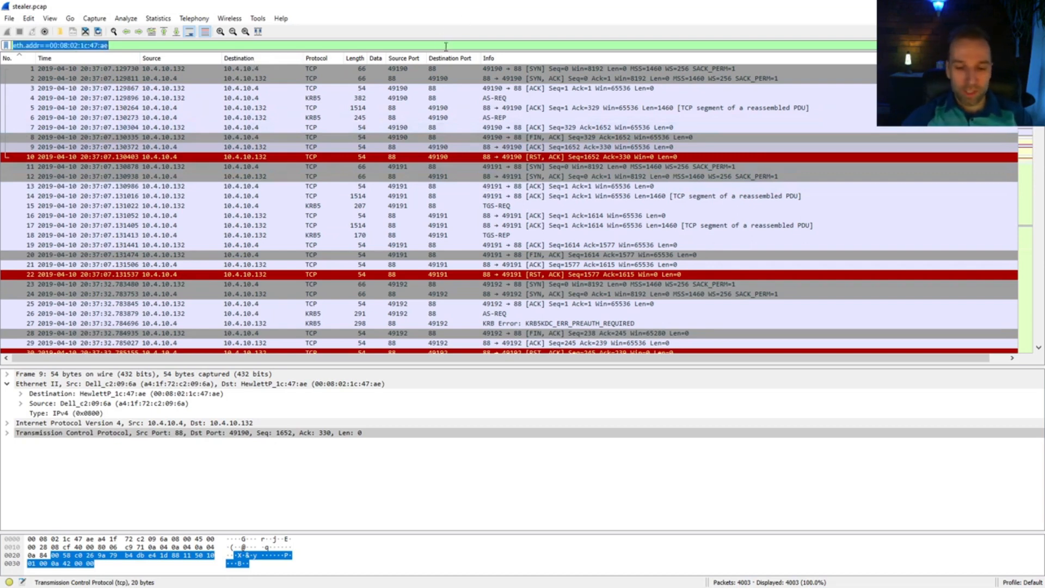
pyautogui.write('dhcp')
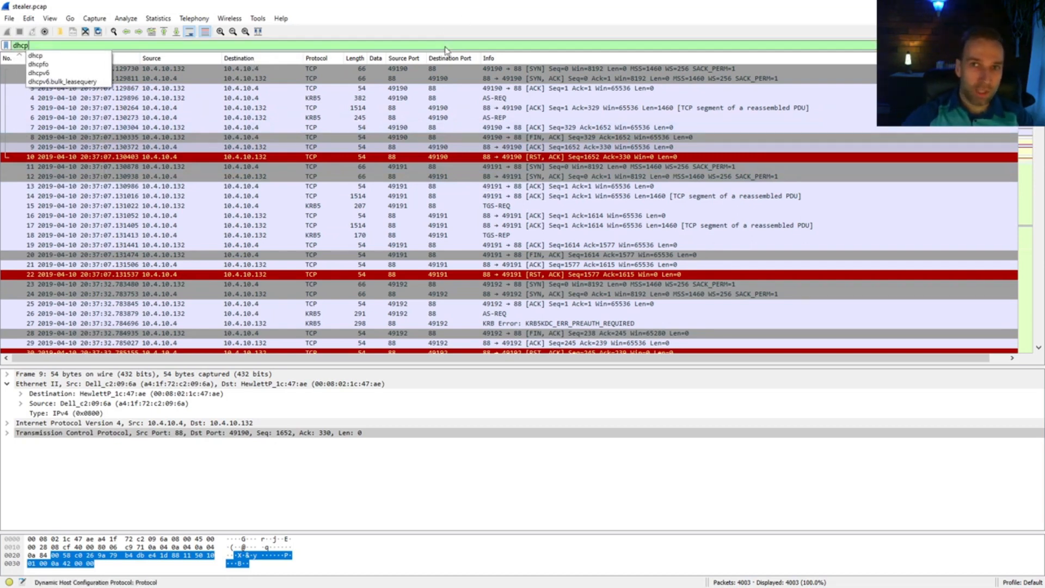
pyautogui.press('Return')
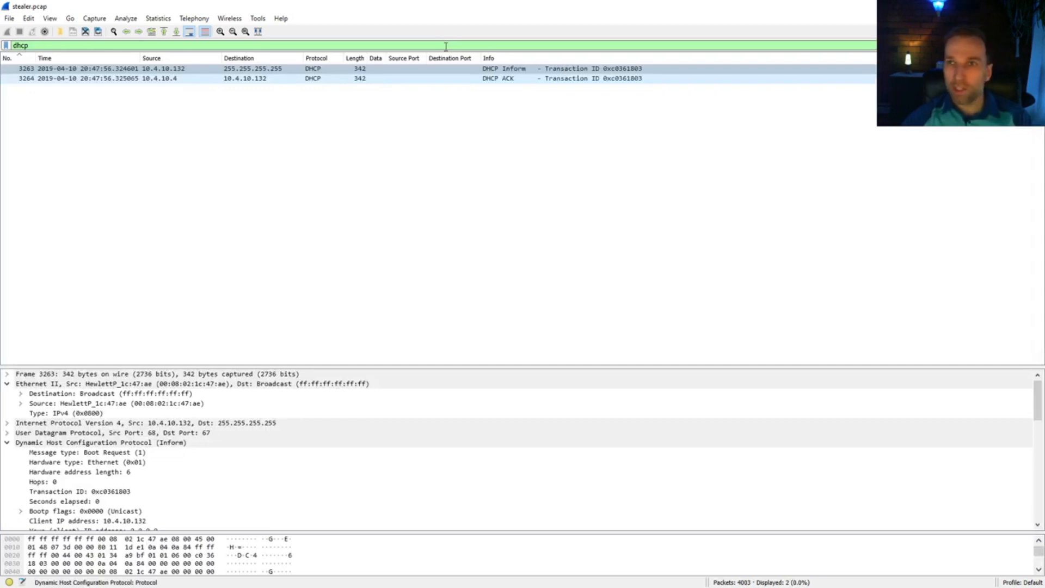
# - Examine the DHCP options in the ACK packet sent from 10.4.10.4 to 10.4.10.132
pyautogui.click(264, 79)
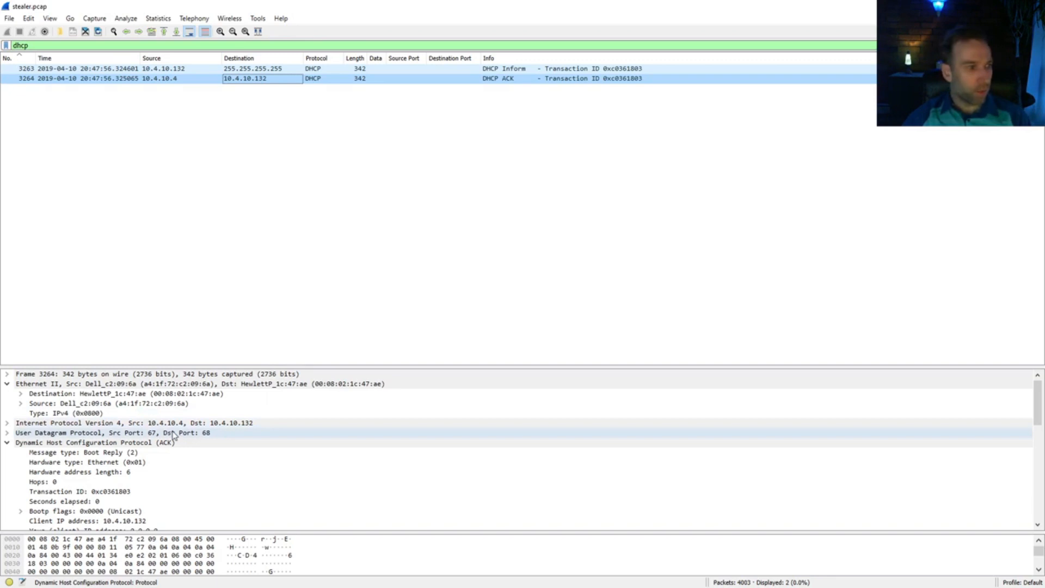
pyautogui.scroll(-6, 174, 434)
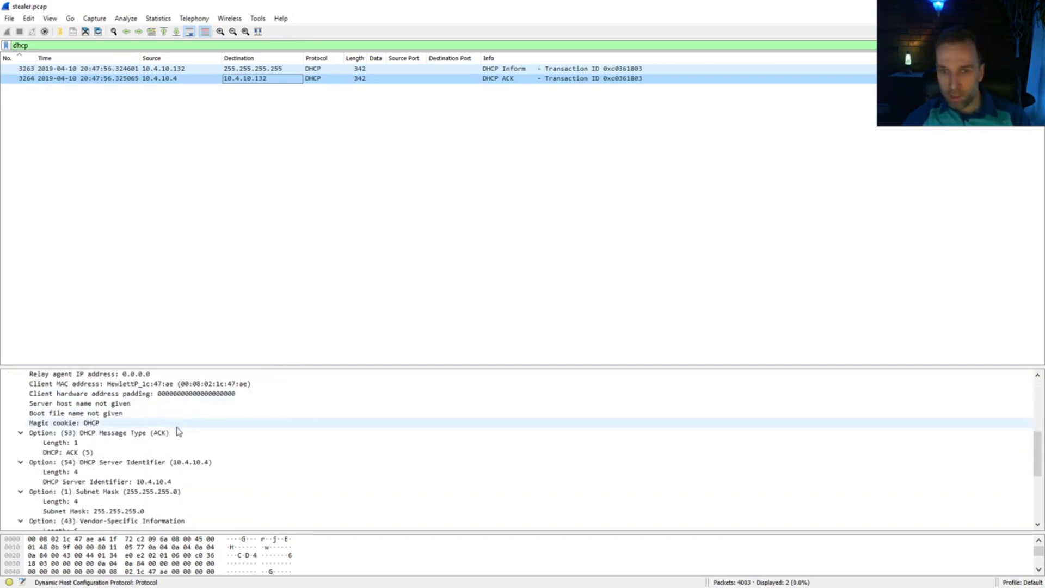
pyautogui.scroll(-4, 180, 432)
pyautogui.scroll(-1, 180, 432)
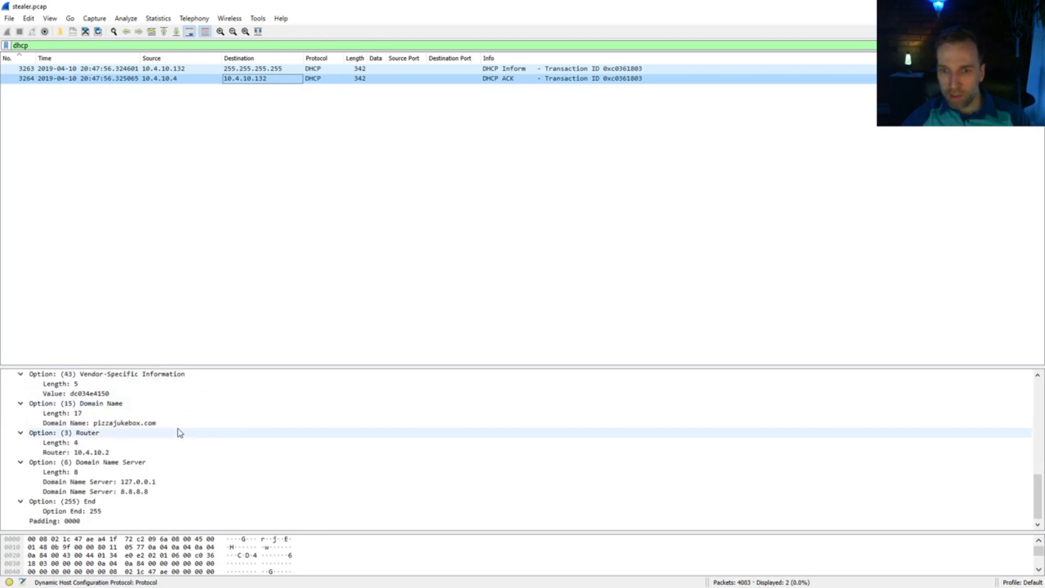
pyautogui.scroll(3, 180, 432)
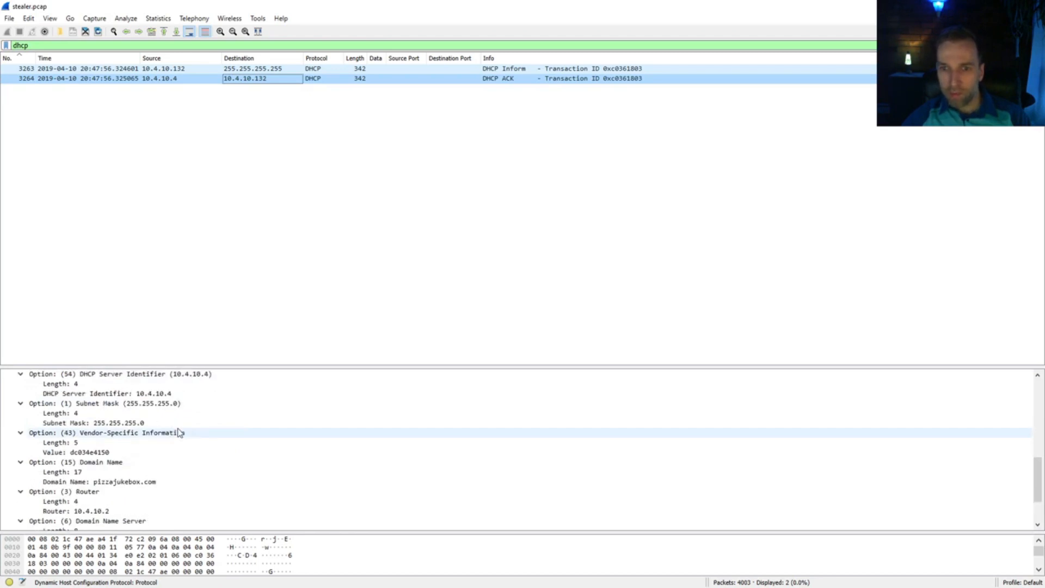
pyautogui.scroll(2, 180, 432)
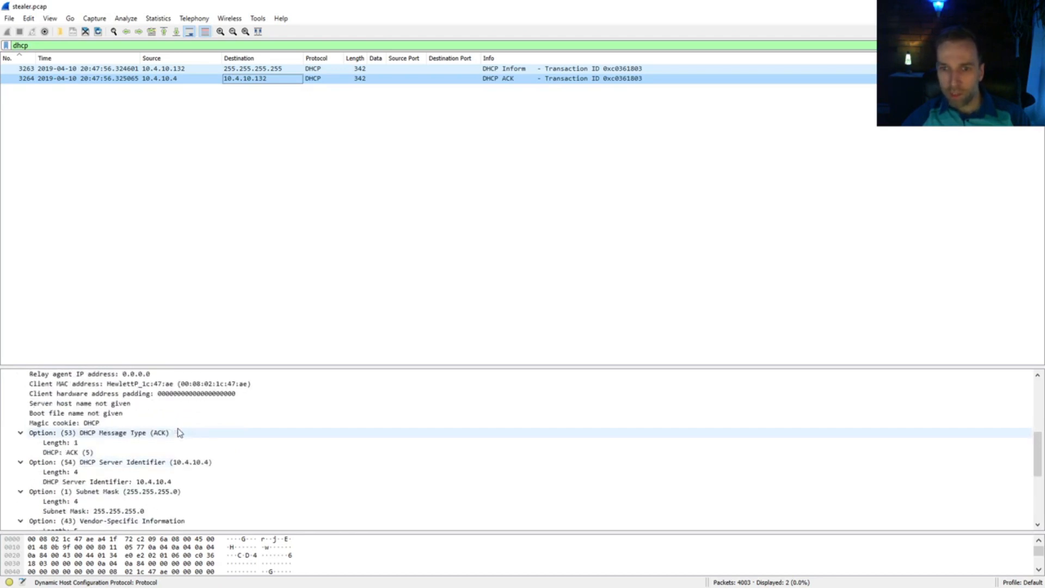
# - Examine the DHCP Inform packet from 10.4.10.132, reading its client identifier and host name options
pyautogui.click(190, 71)
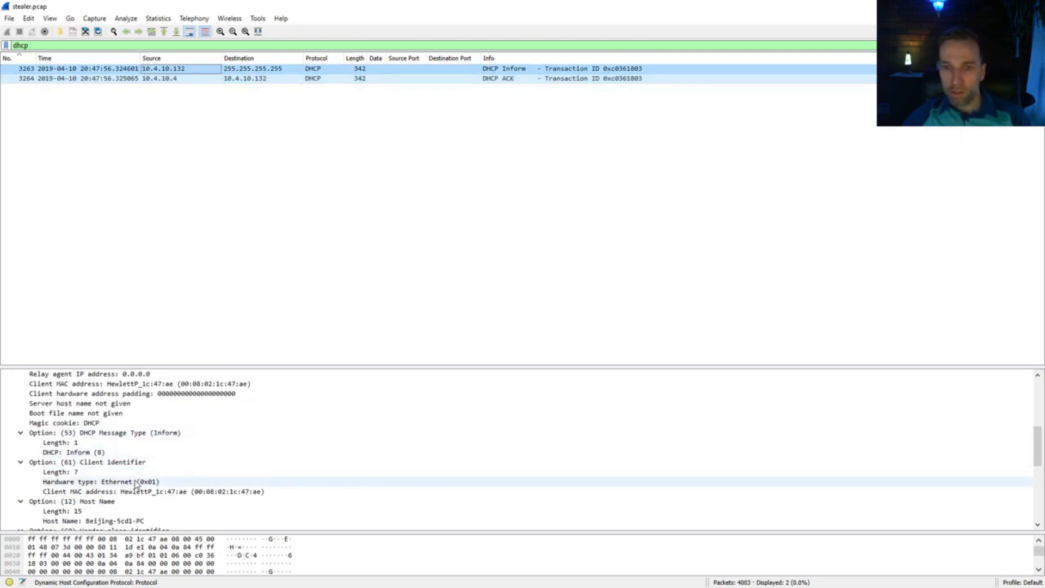
pyautogui.scroll(-1, 187, 479)
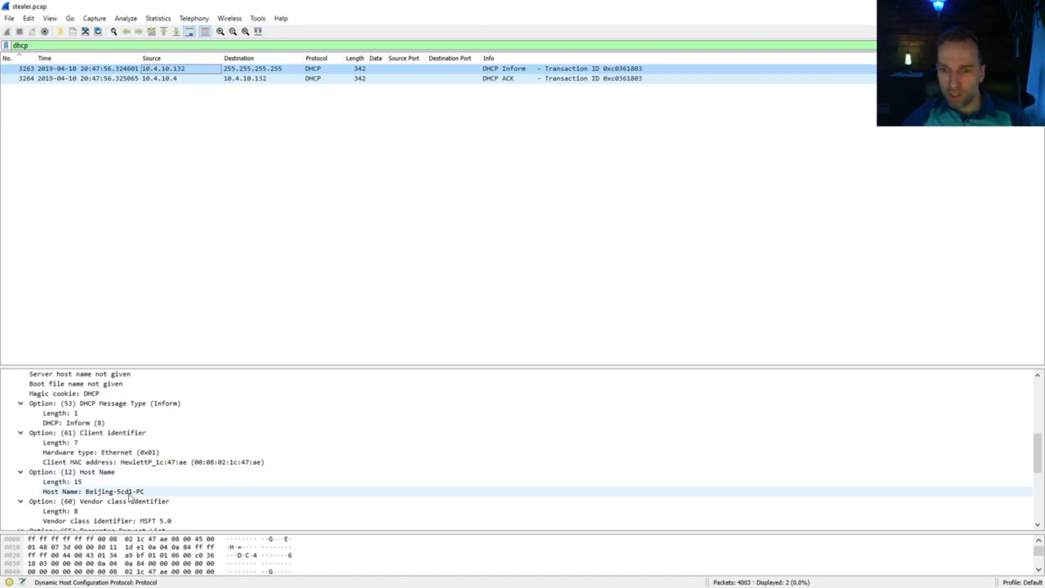
pyautogui.scroll(7, 160, 481)
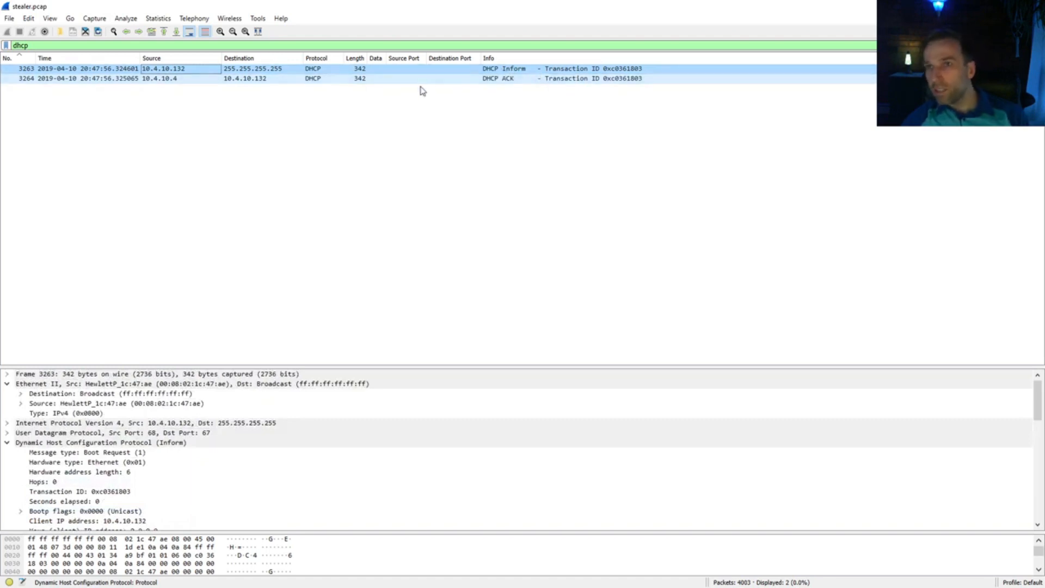
pyautogui.click(406, 70)
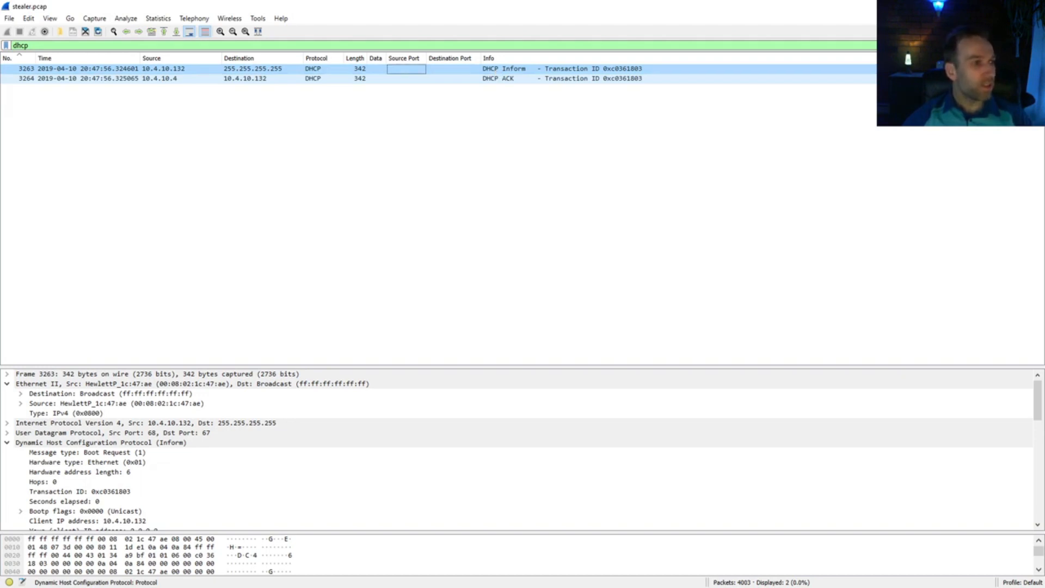
# - Filter the capture by dns and select the first DNS query from 10.4.10.132
pyautogui.tripleClick(280, 42)
pyautogui.write('dns')
pyautogui.press('Return')
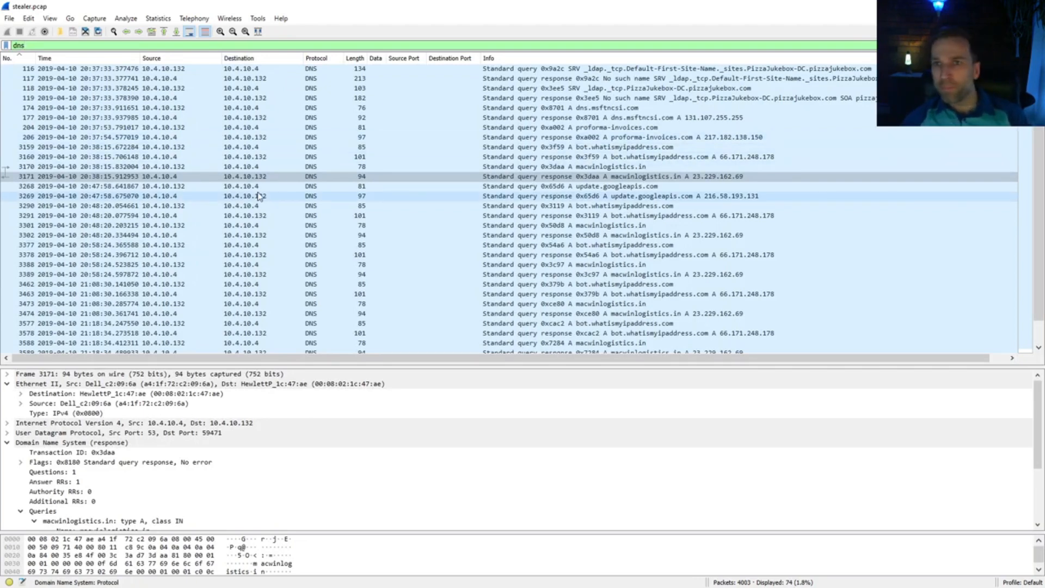
pyautogui.click(261, 69)
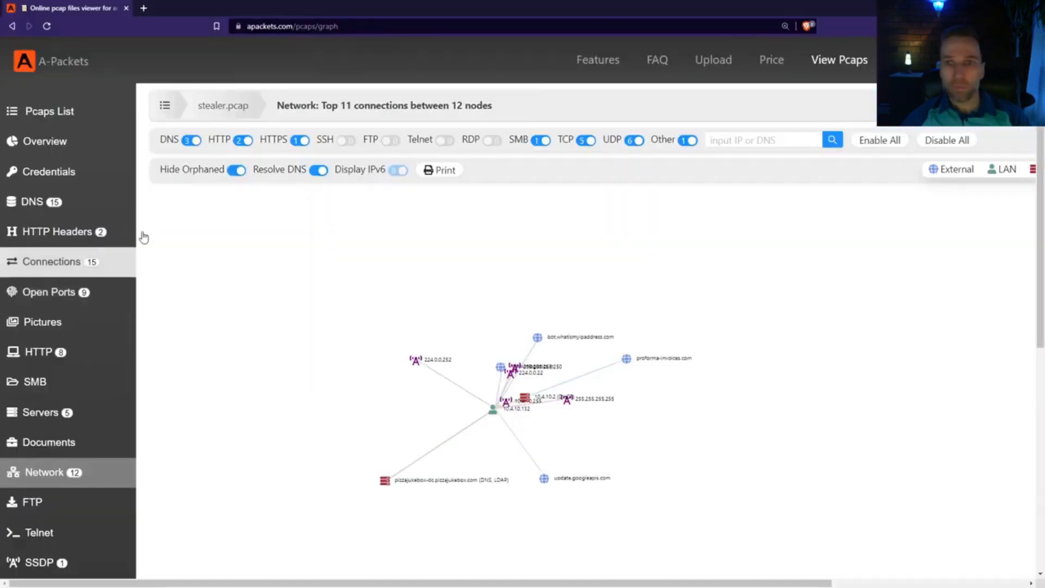
# - Switch to A-Packets in the browser and examine the DNS page's list of names requested by 10.4.10.132
pyautogui.click(105, 211)
pyautogui.scroll(-7, 340, 292)
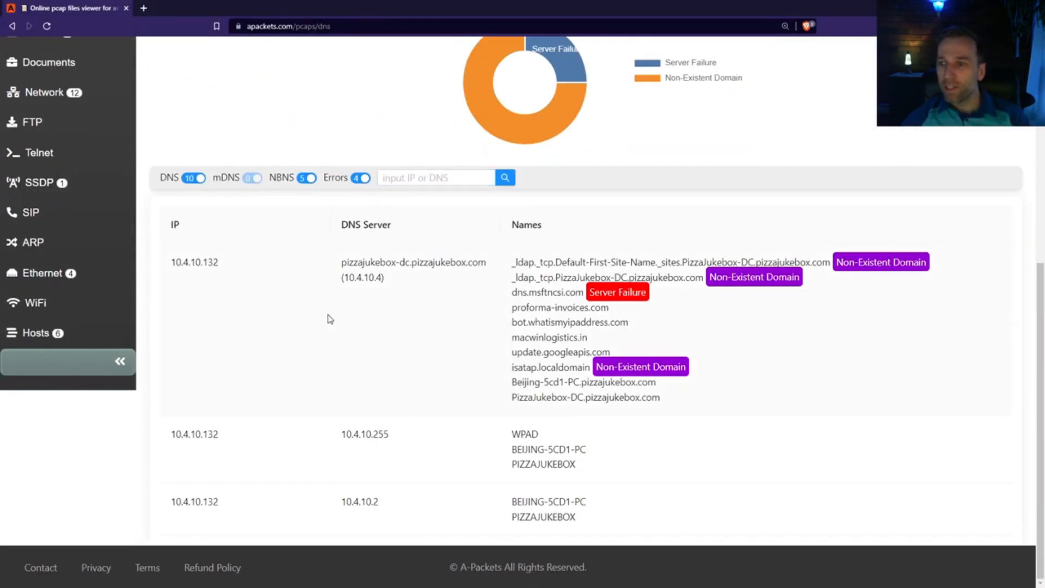
pyautogui.hotkey('ctrl', '-')
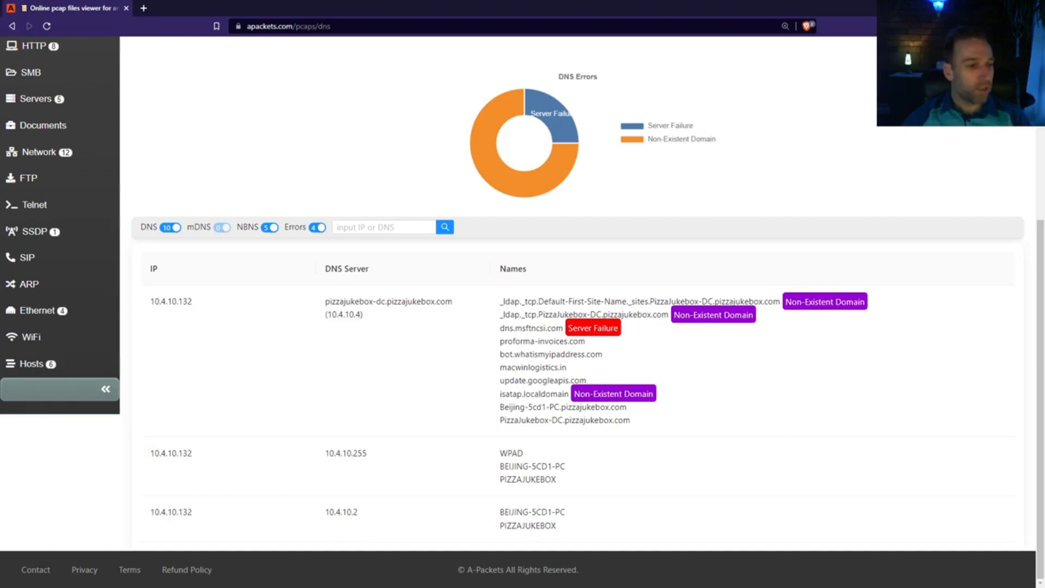
# - Switch to Wireshark, clear the display filter and inspect the DNS query details for proforma-invoices.com in packet 204
pyautogui.hotkey('alt', 'Tab')
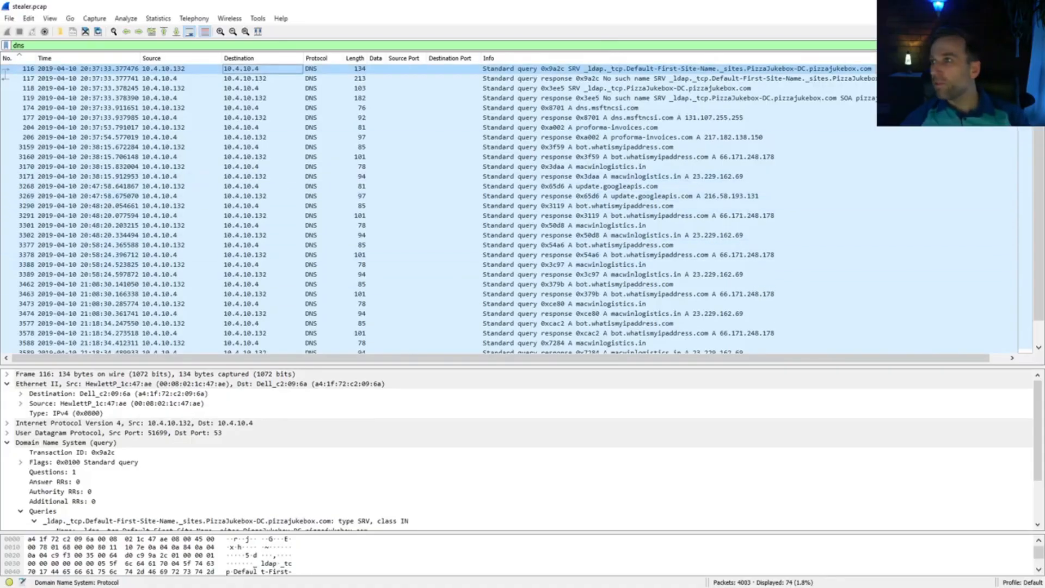
pyautogui.click(1005, 46)
pyautogui.scroll(-16, 225, 264)
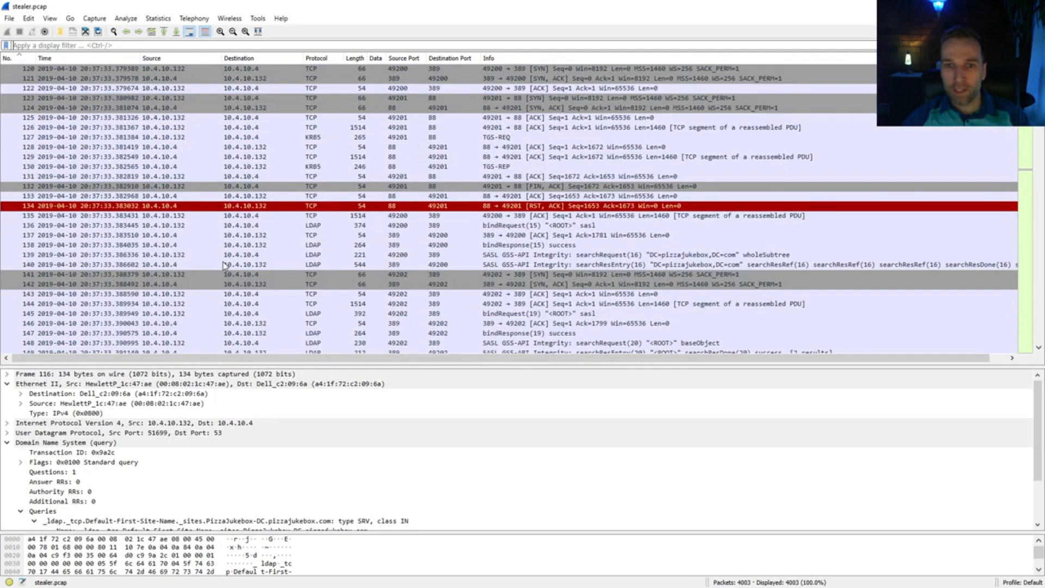
pyautogui.scroll(-17, 225, 264)
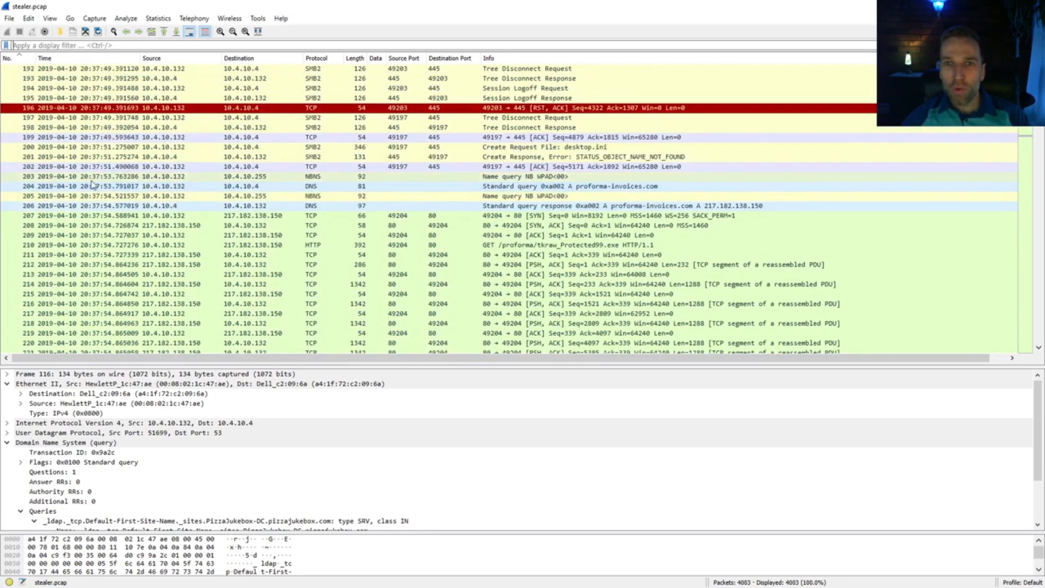
pyautogui.click(92, 186)
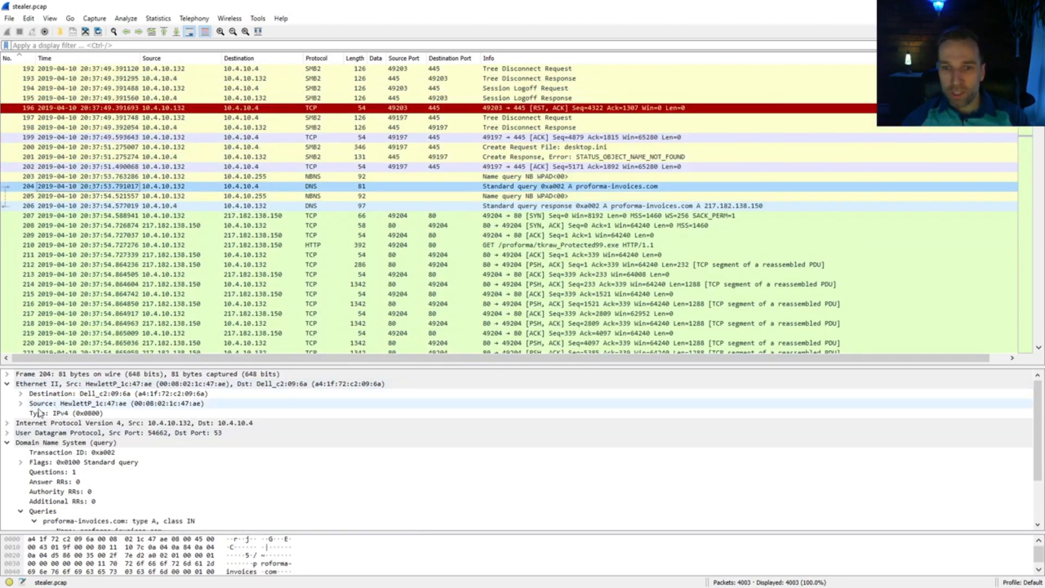
pyautogui.click(7, 384)
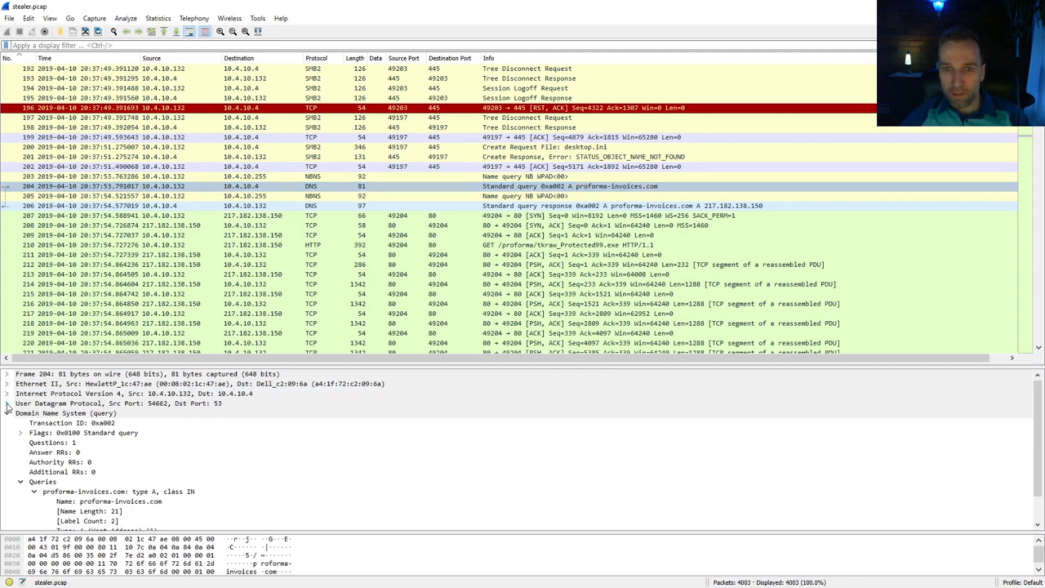
pyautogui.scroll(-1, 82, 457)
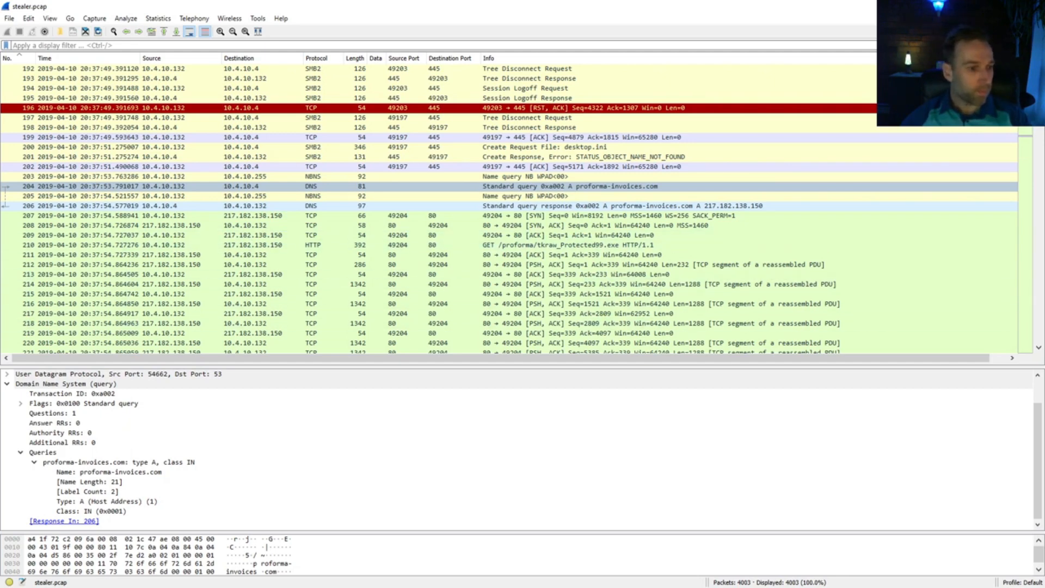
# - Switch back to A-Packets and examine the Connections page for the location and traffic of proforma-invoices.com
pyautogui.hotkey('alt', 'Tab')
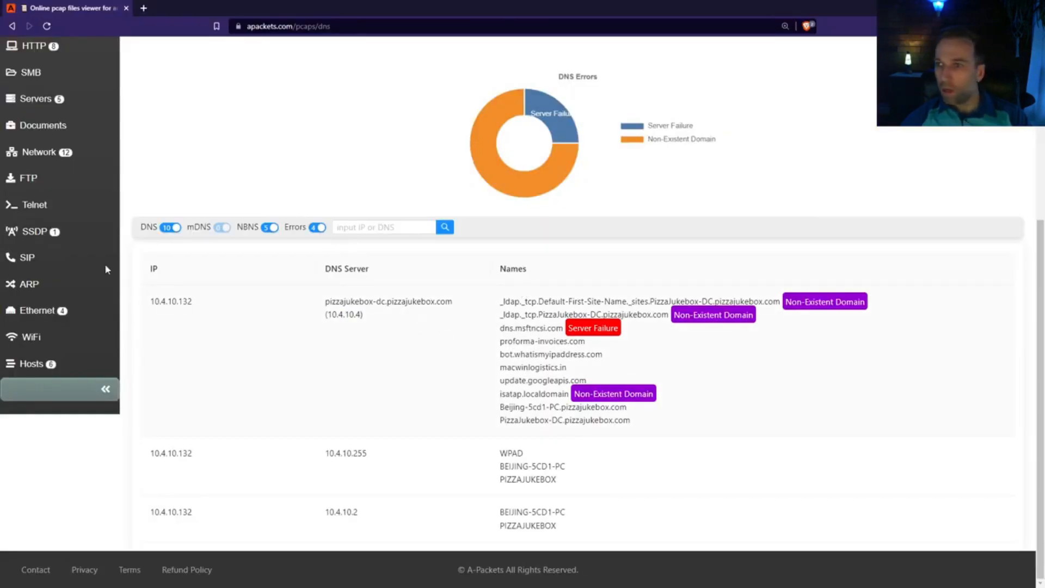
pyautogui.scroll(3, 87, 249)
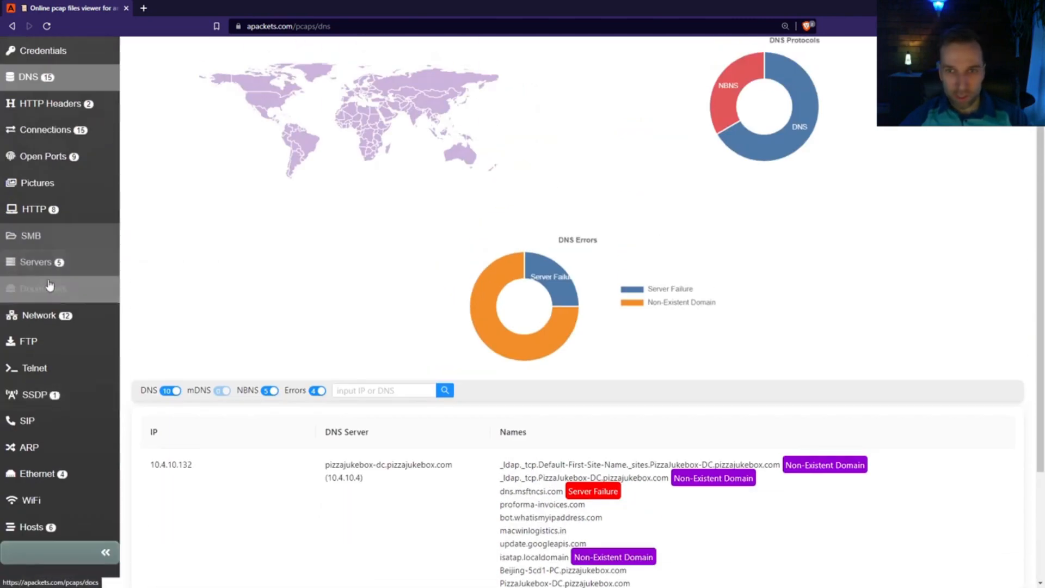
pyautogui.click(48, 130)
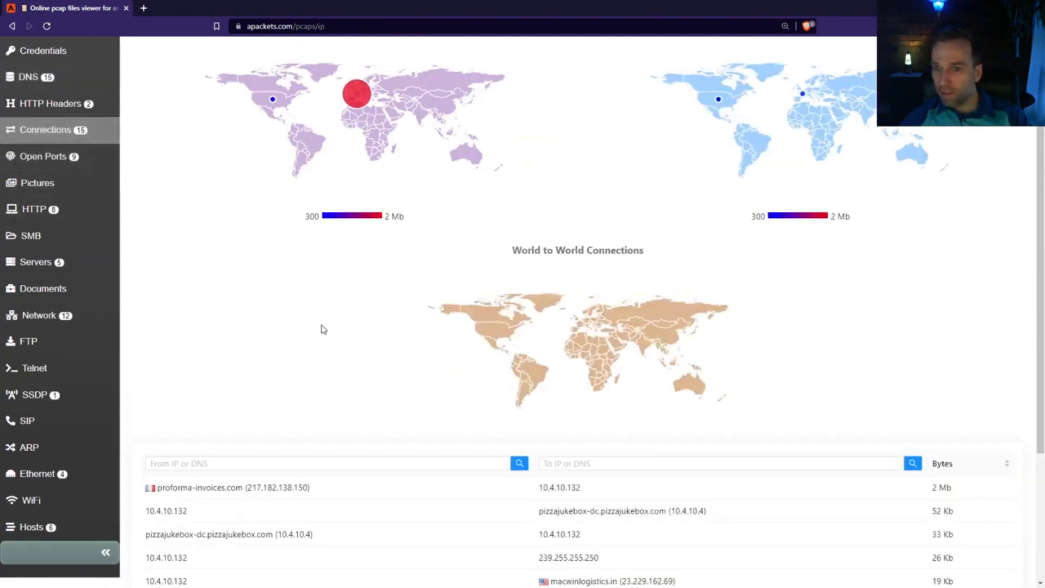
pyautogui.scroll(-2, 336, 338)
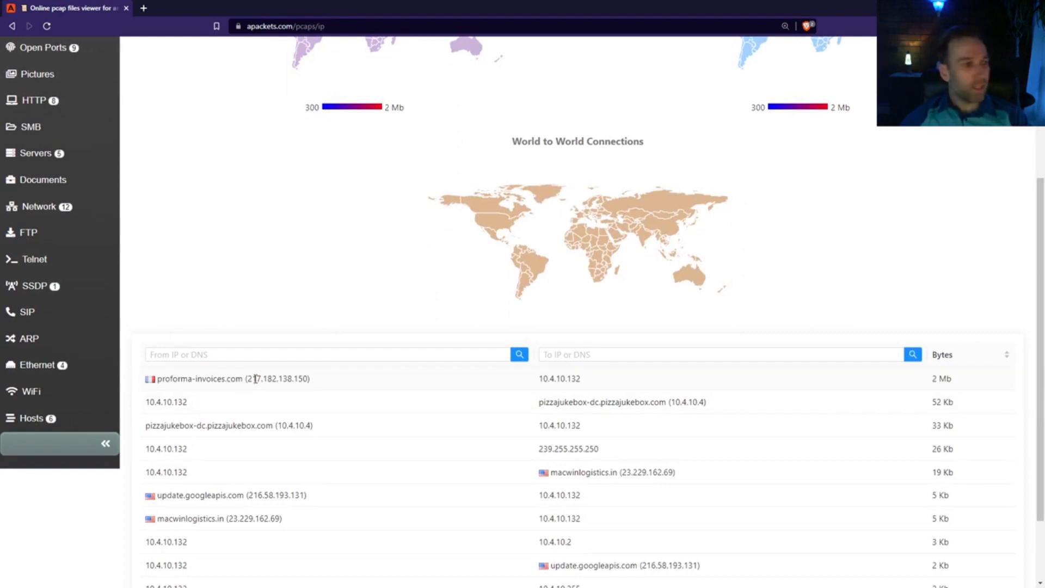
# - Check the IP address and country of proforma-invoices.com, and switch to Wireshark to filter the capture by http
pyautogui.moveTo(256, 378); pyautogui.dragTo(319, 379)
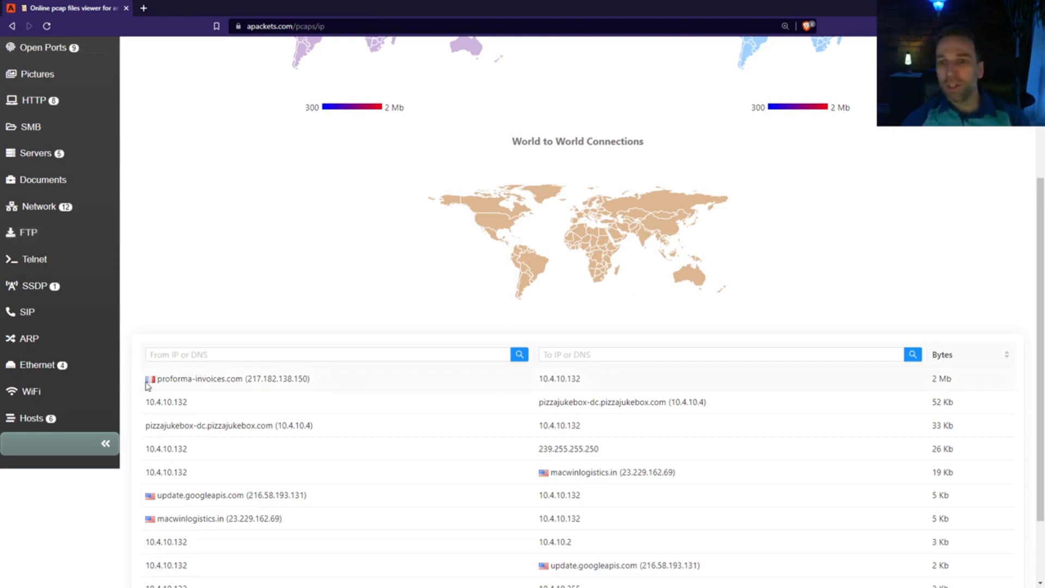
pyautogui.moveTo(153, 383)
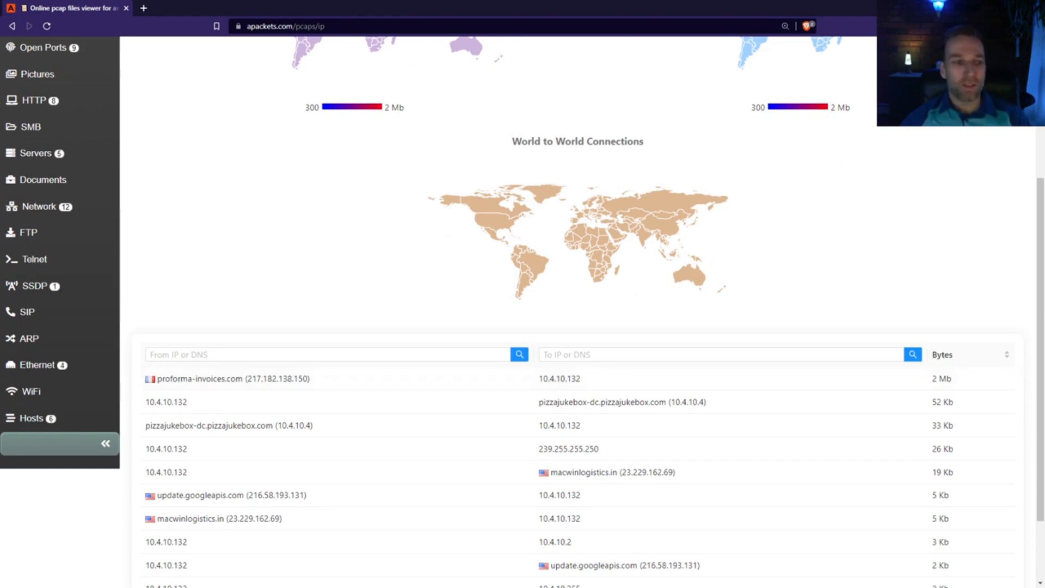
pyautogui.hotkey('alt', 'Tab')
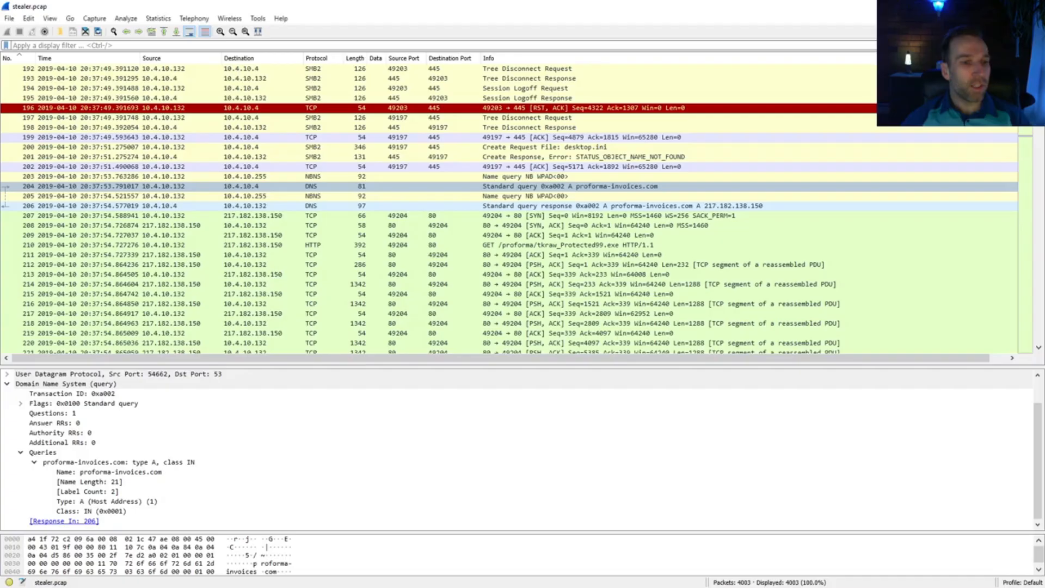
pyautogui.click(304, 45)
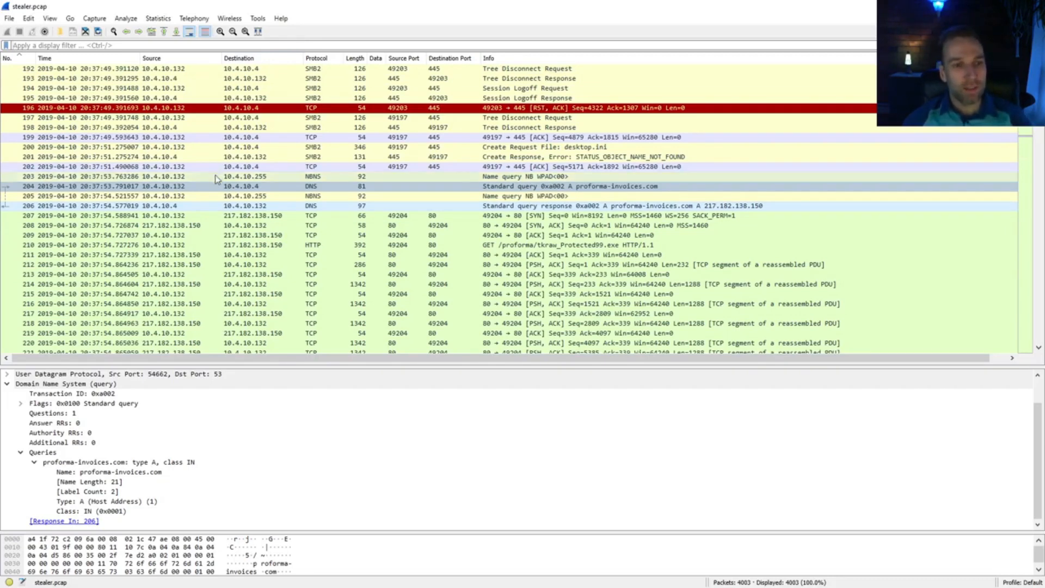
pyautogui.click(307, 46)
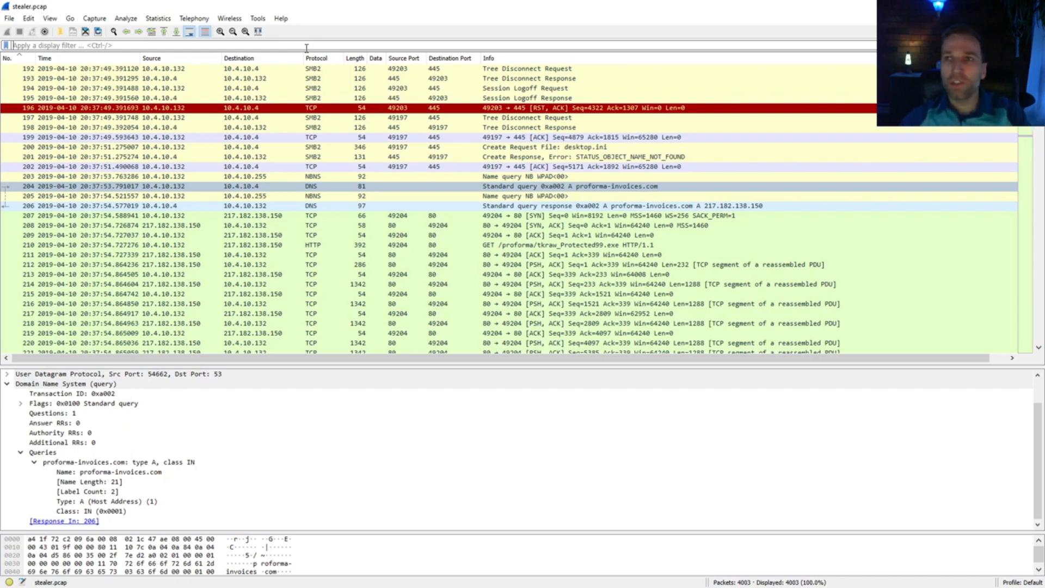
pyautogui.write('http')
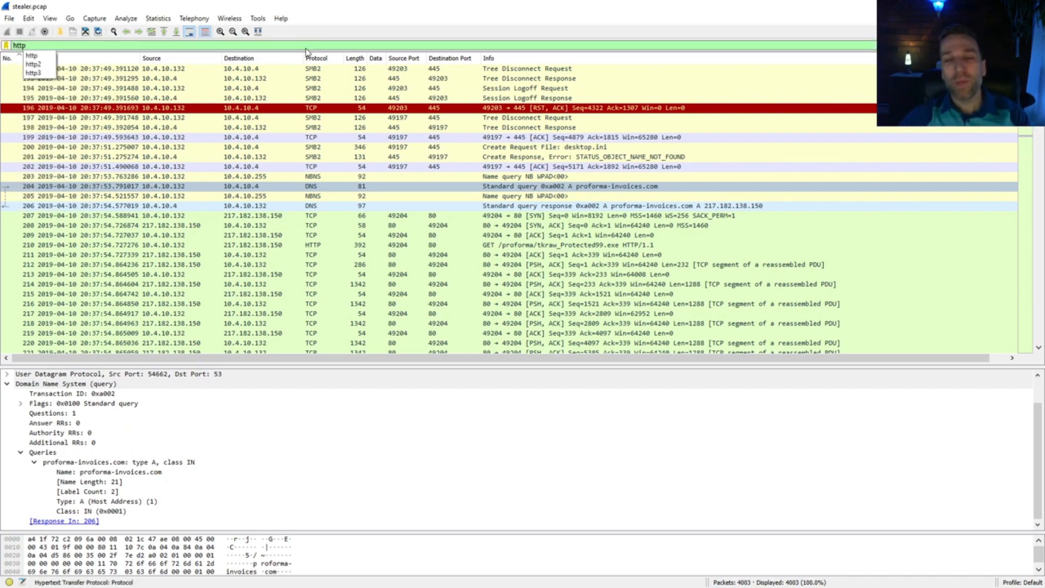
pyautogui.press('Return')
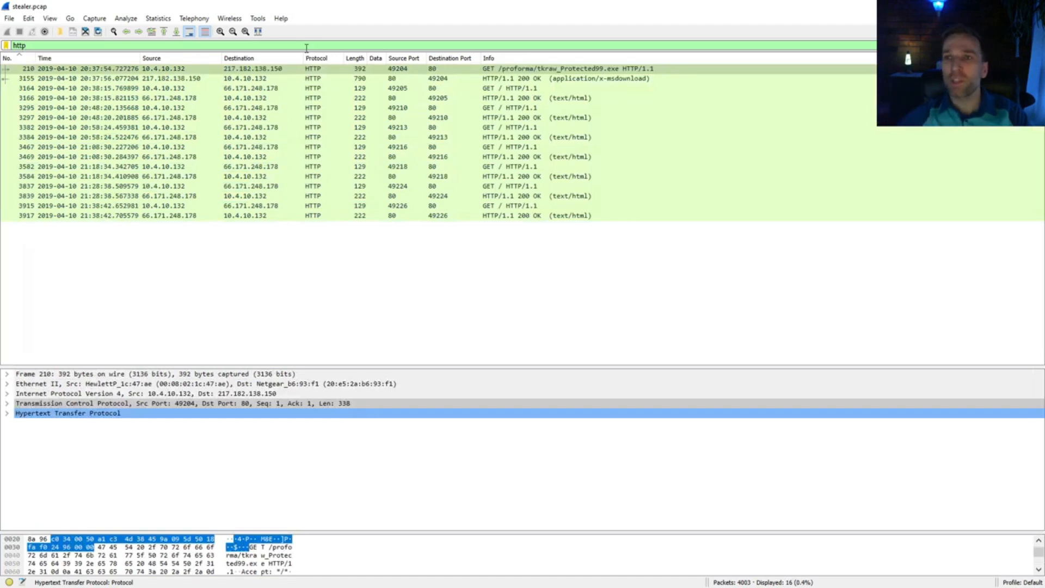
# - Expand the Hypertext Transfer Protocol details of packet 210 and inspect the GET request for tkraw_Protected99.exe
pyautogui.click(270, 71)
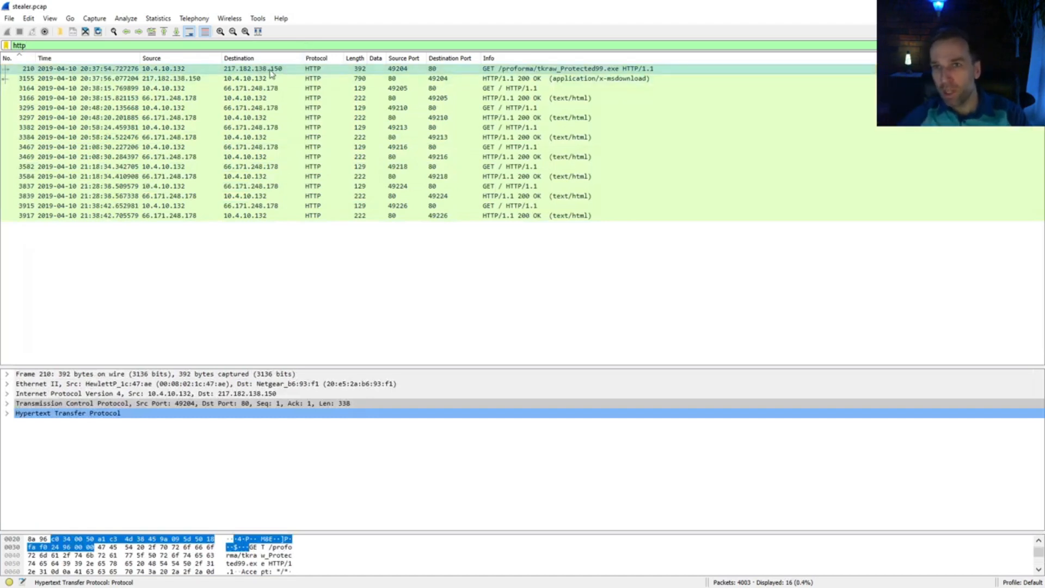
pyautogui.click(270, 72)
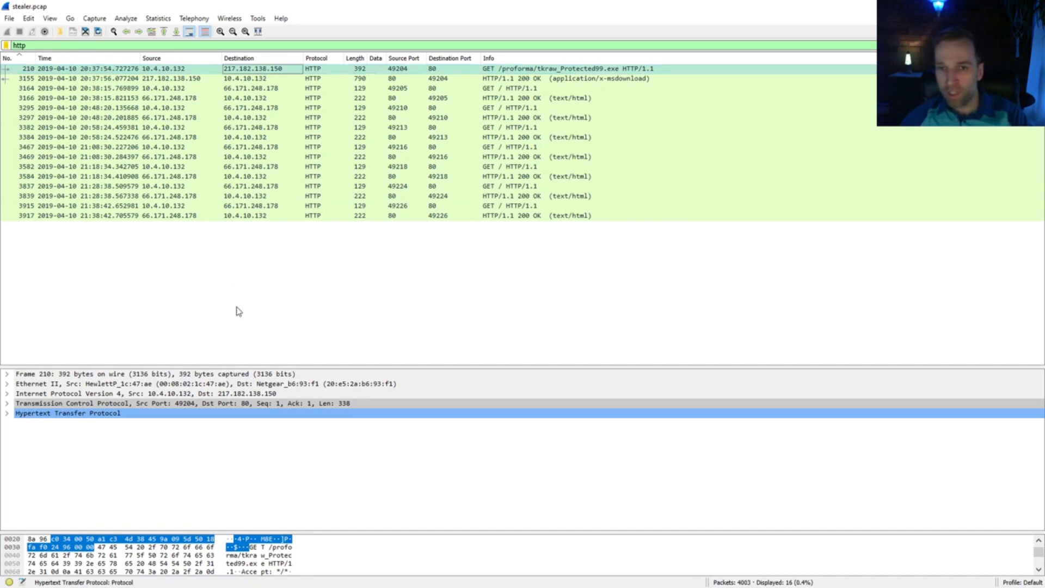
pyautogui.click(7, 413)
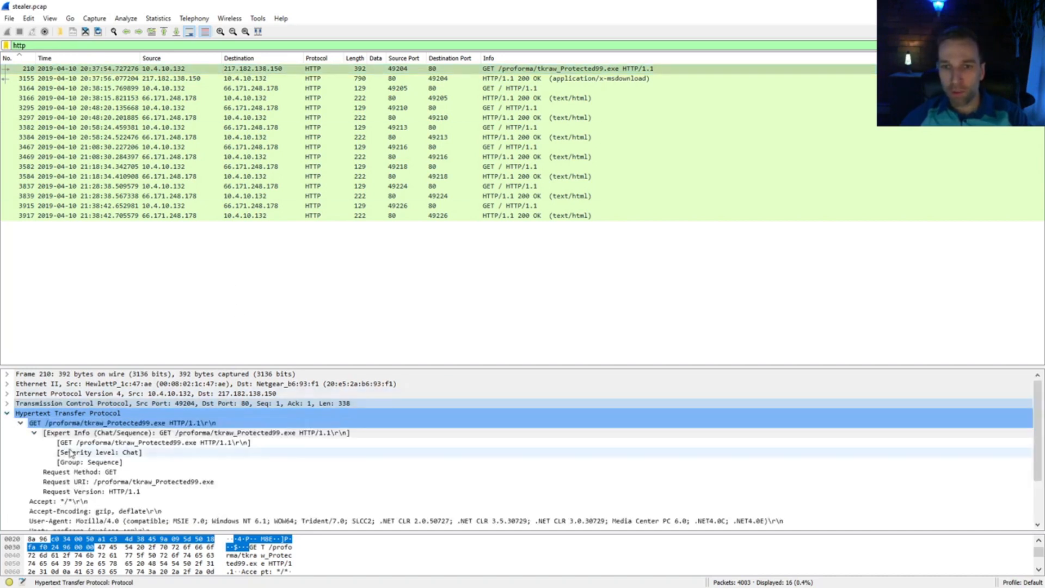
pyautogui.scroll(-1, 55, 457)
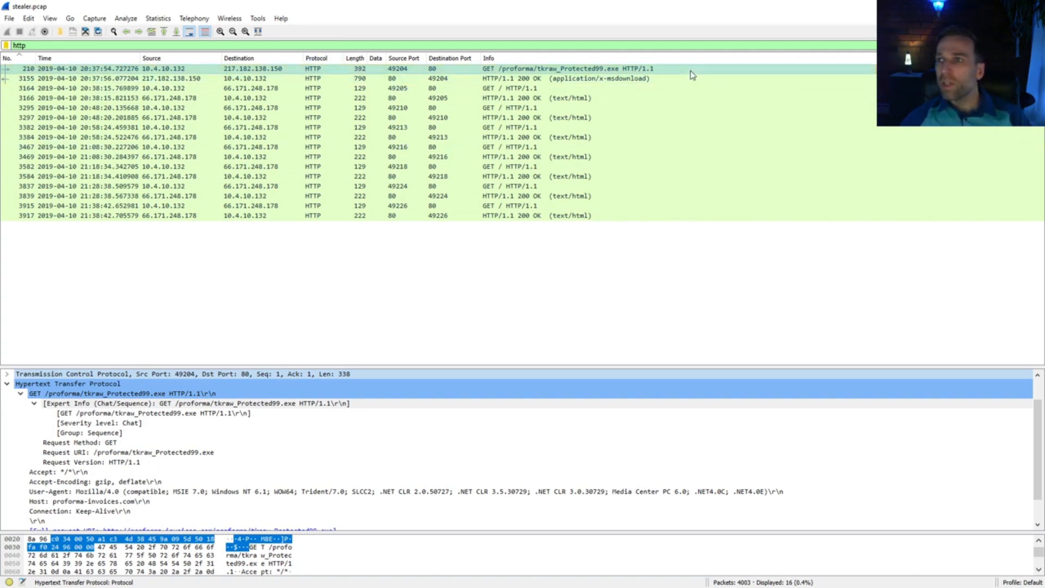
pyautogui.click(521, 71)
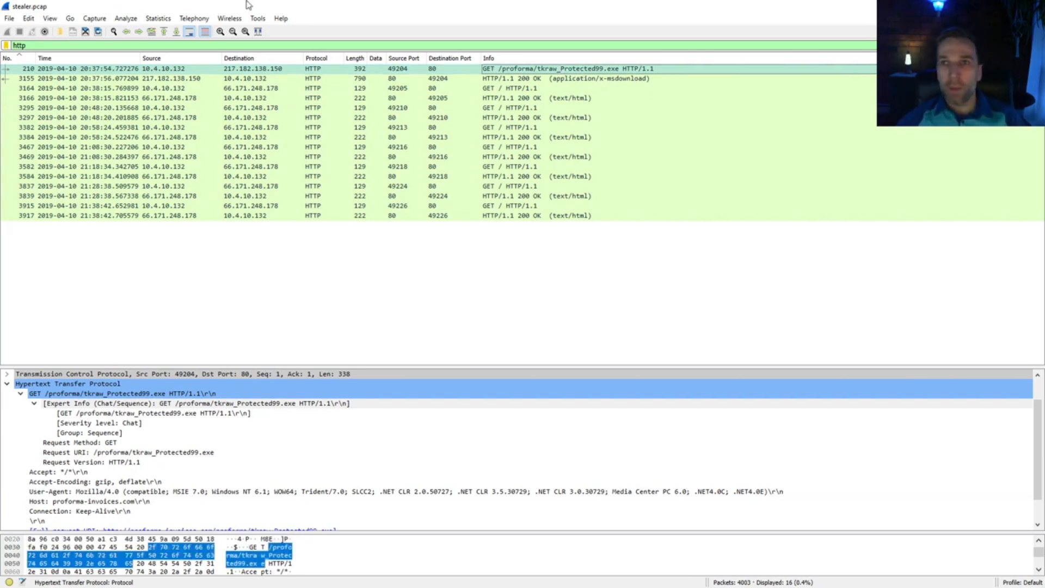
# - Clear the display filter and inspect the tkraw_Protected99.exe entry in the list of exportable HTTP objects, closing the list without saving
pyautogui.click(1006, 46)
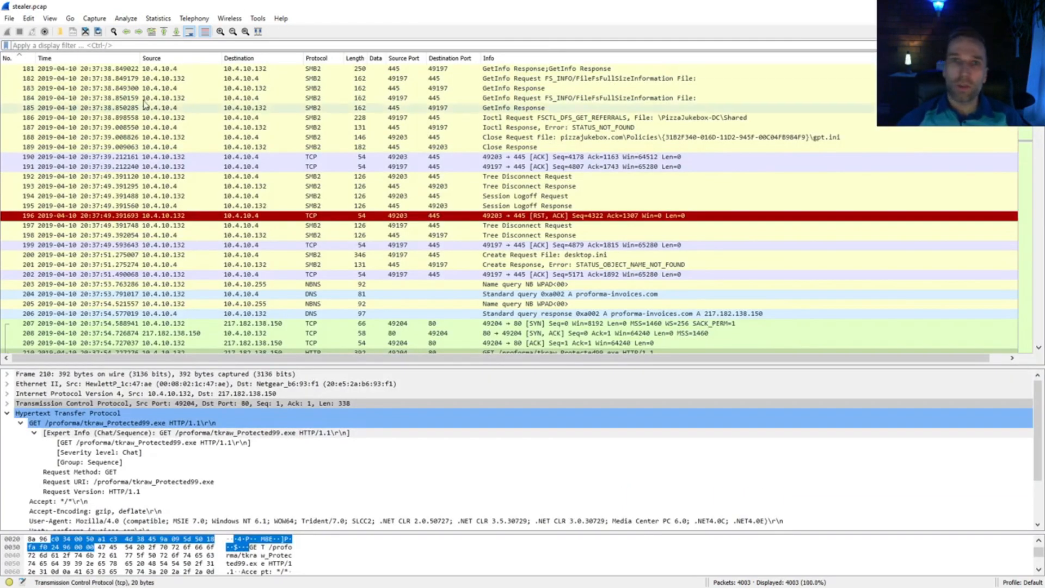
pyautogui.click(9, 18)
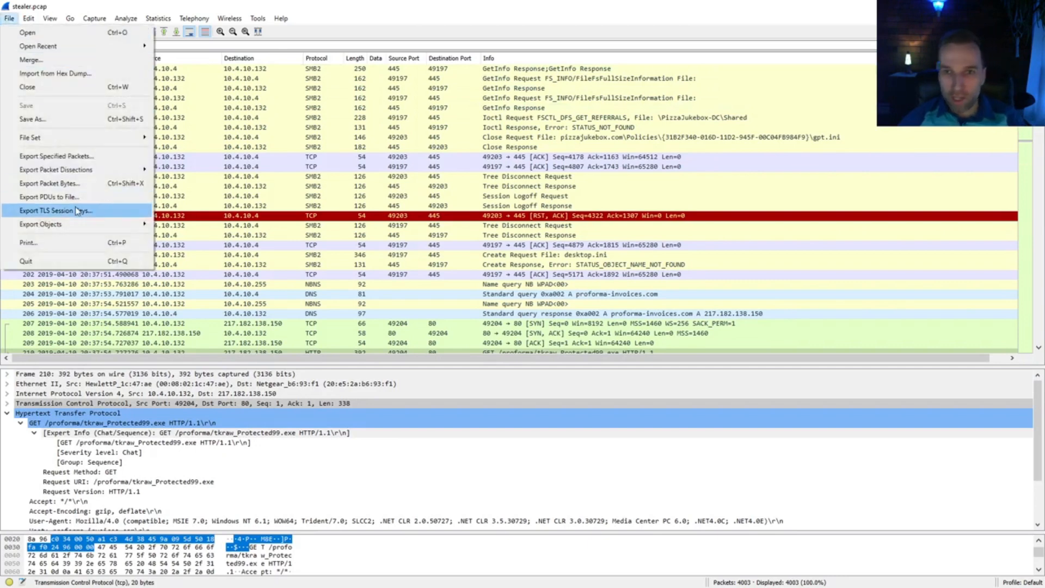
pyautogui.moveTo(84, 229)
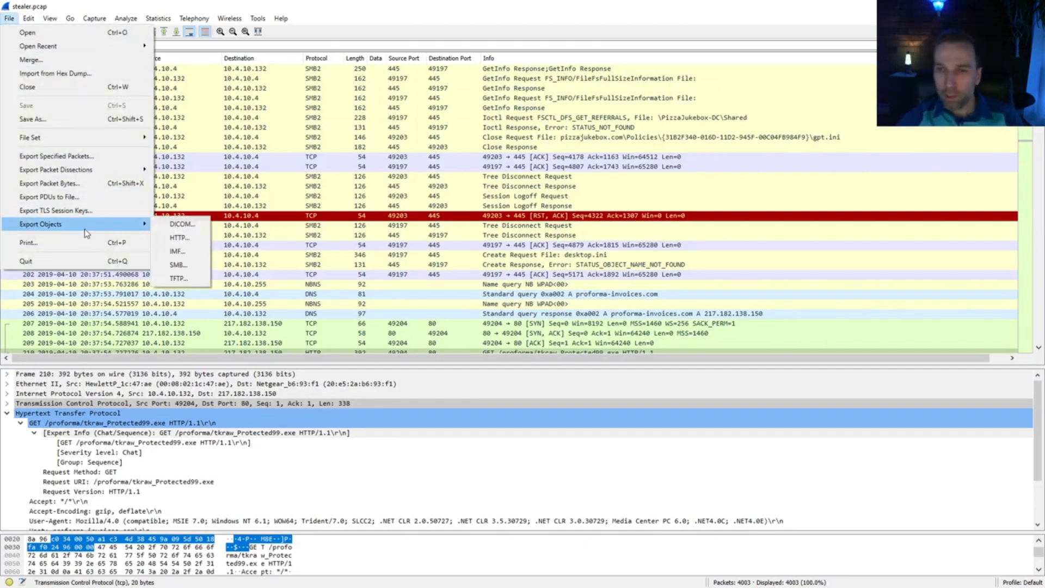
pyautogui.click(180, 238)
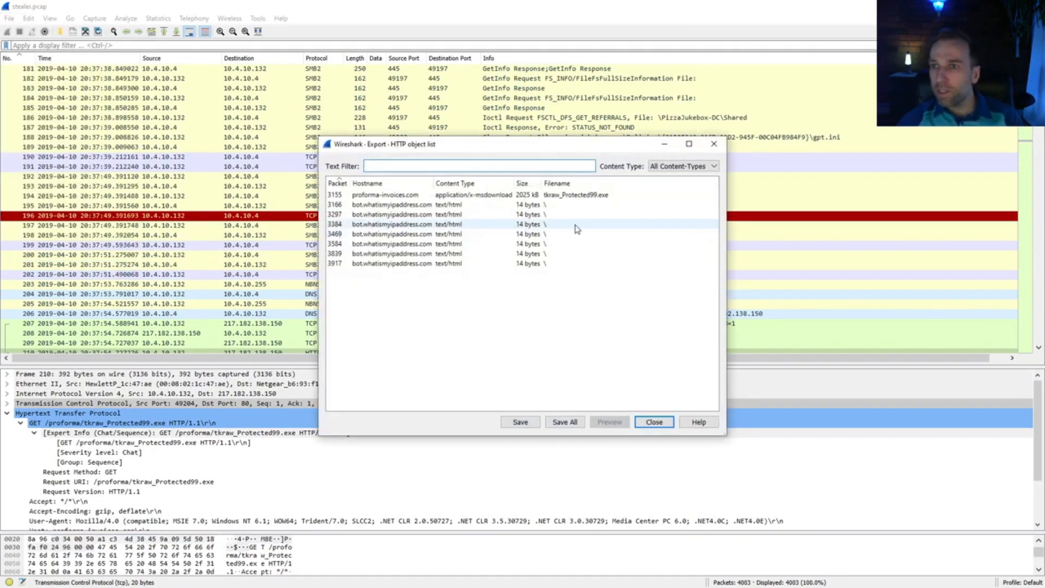
pyautogui.click(519, 196)
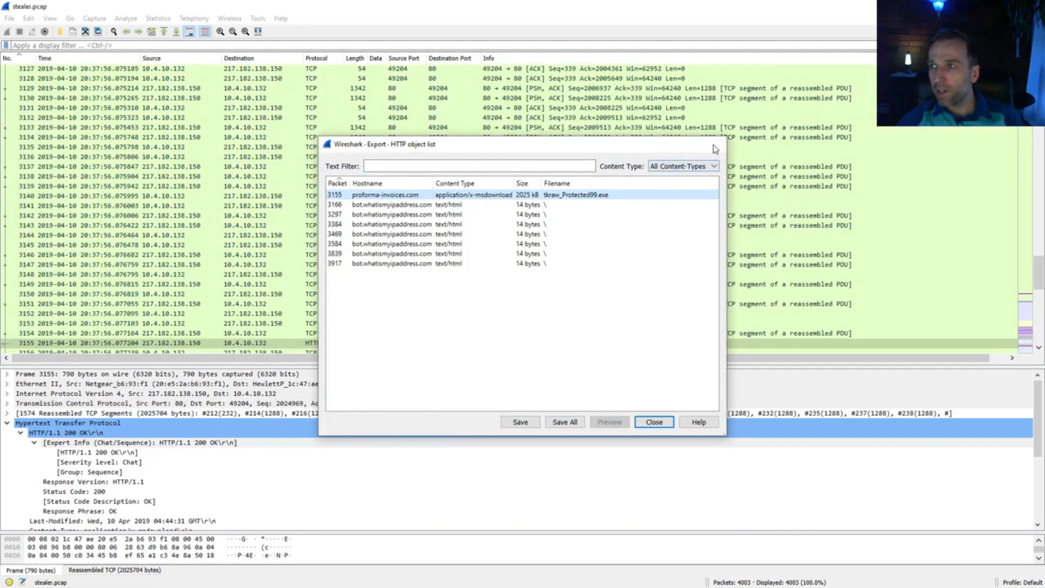
pyautogui.click(714, 144)
pyautogui.click(320, 45)
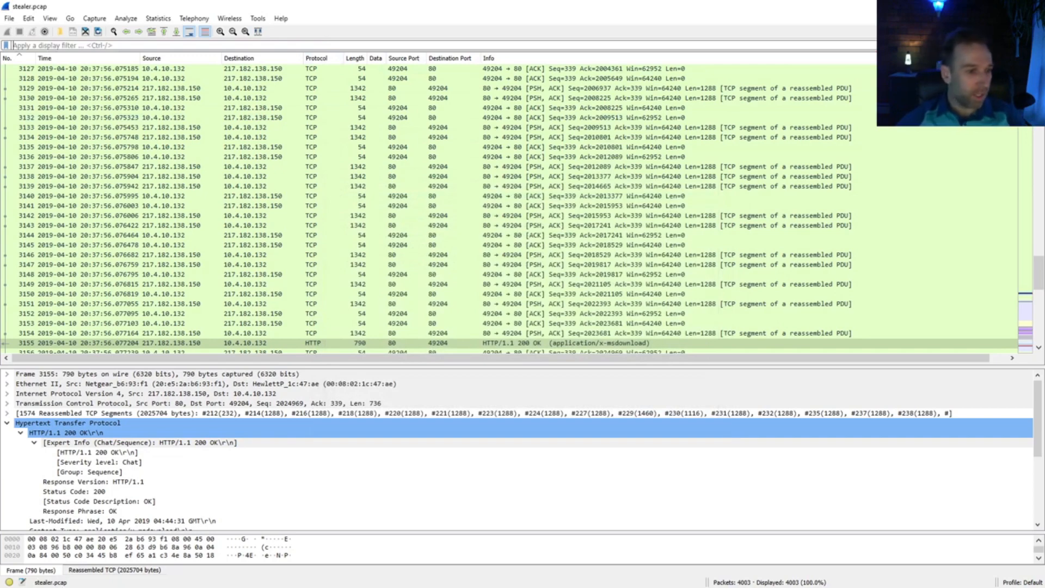
# - Switch to Brim and run the HTTP Post Requests and HTTP Requests queries on stealer.pcap, examining the requested hosts, URIs and counts
pyautogui.hotkey('alt', 'Tab')
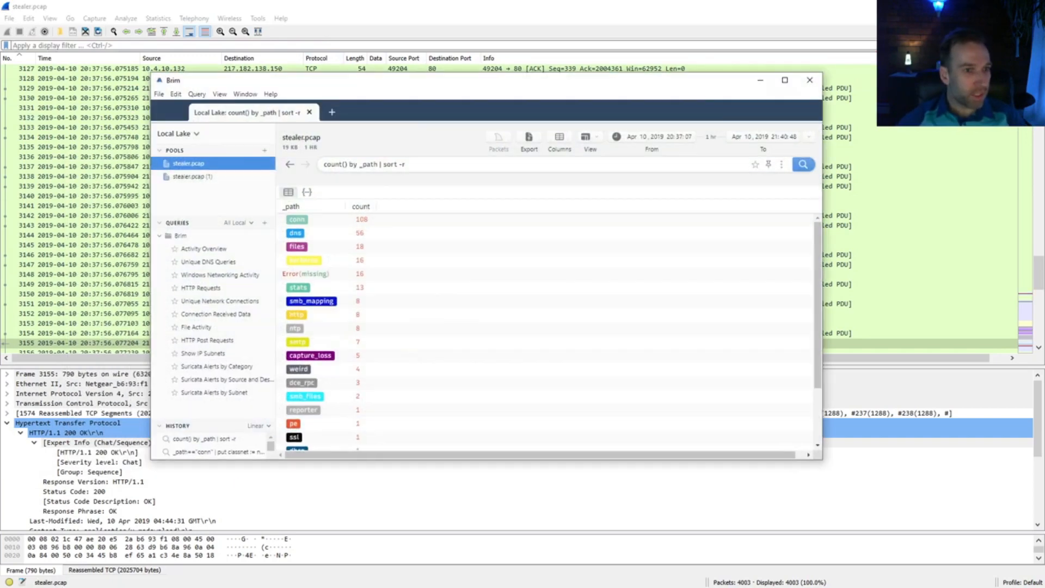
pyautogui.click(218, 250)
pyautogui.click(225, 341)
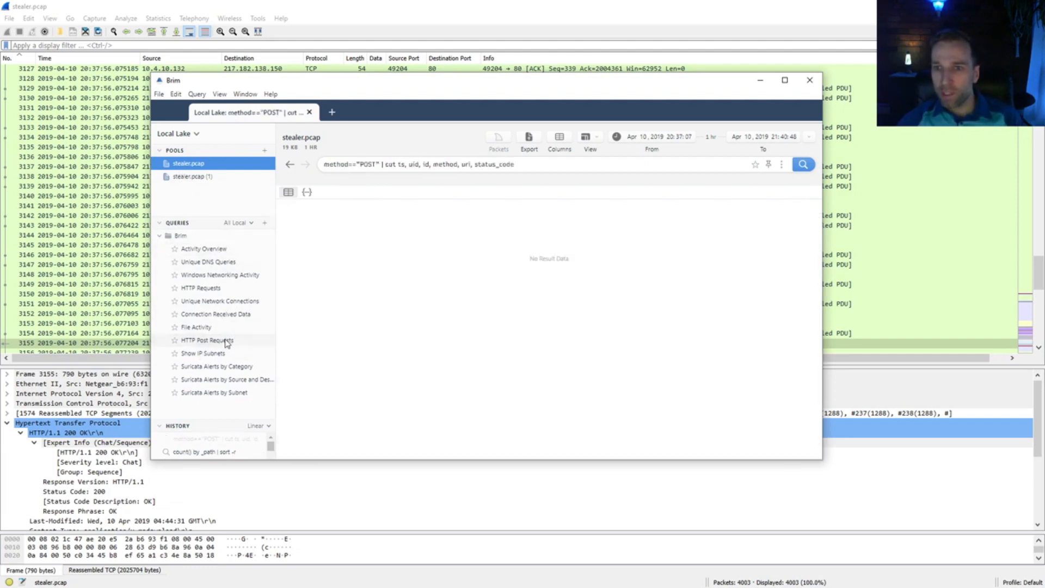
pyautogui.click(204, 288)
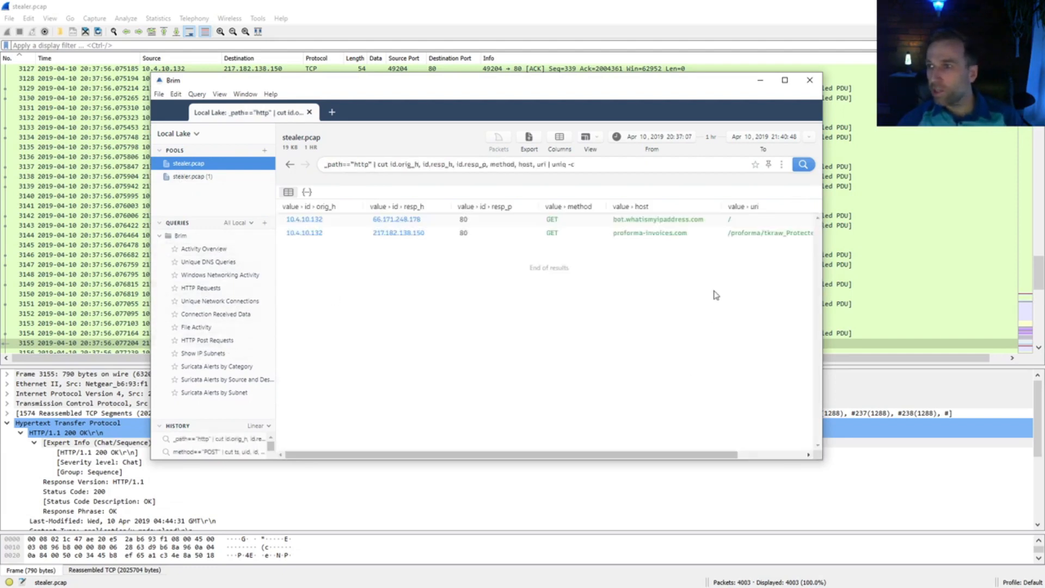
pyautogui.moveTo(663, 457); pyautogui.dragTo(728, 456)
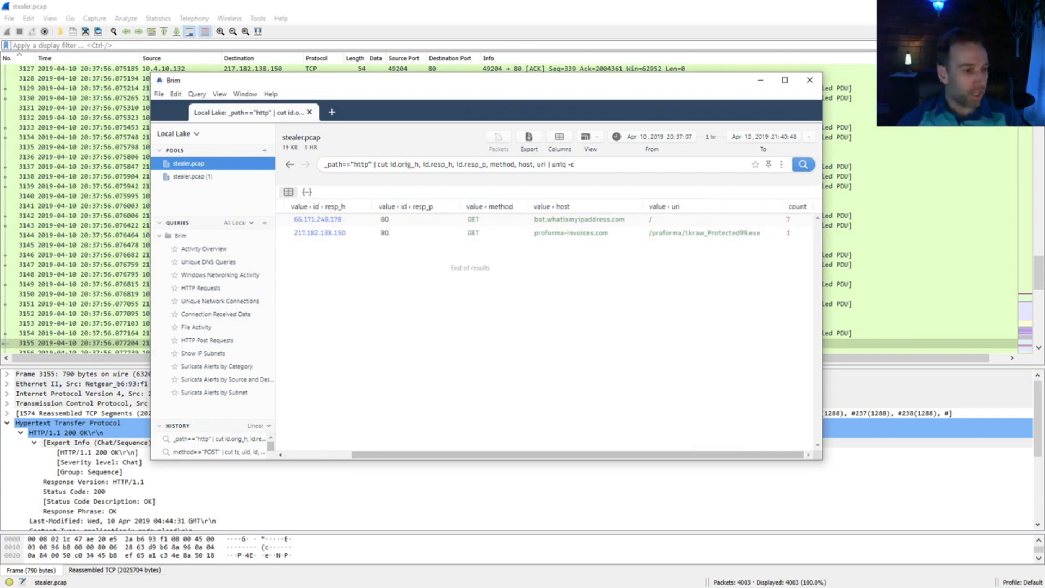
# - Switch to A-Packets in the browser and open the HTTP page to review the captured requests
pyautogui.hotkey('alt', 'Tab')
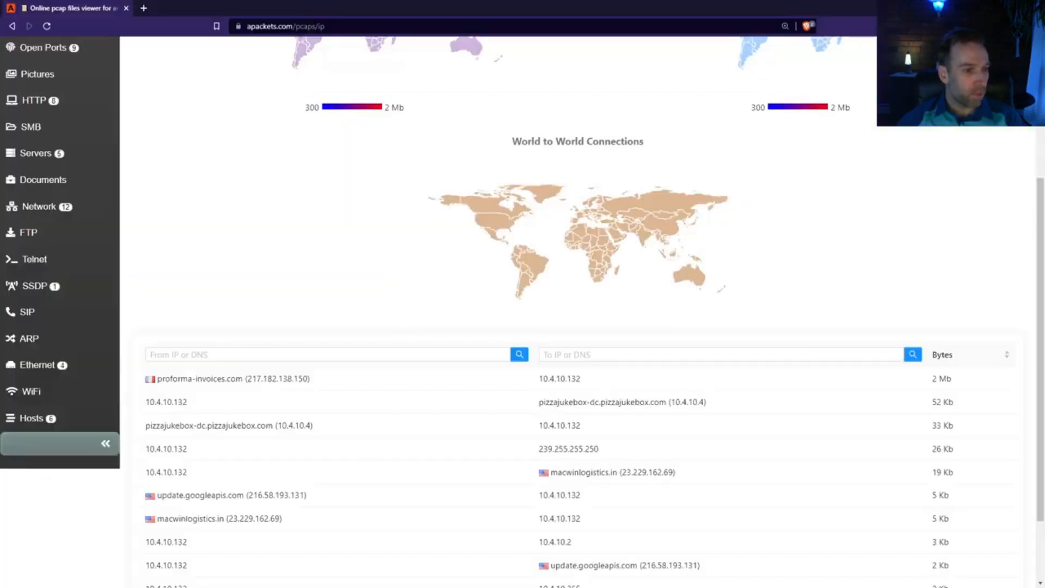
pyautogui.scroll(2, 71, 319)
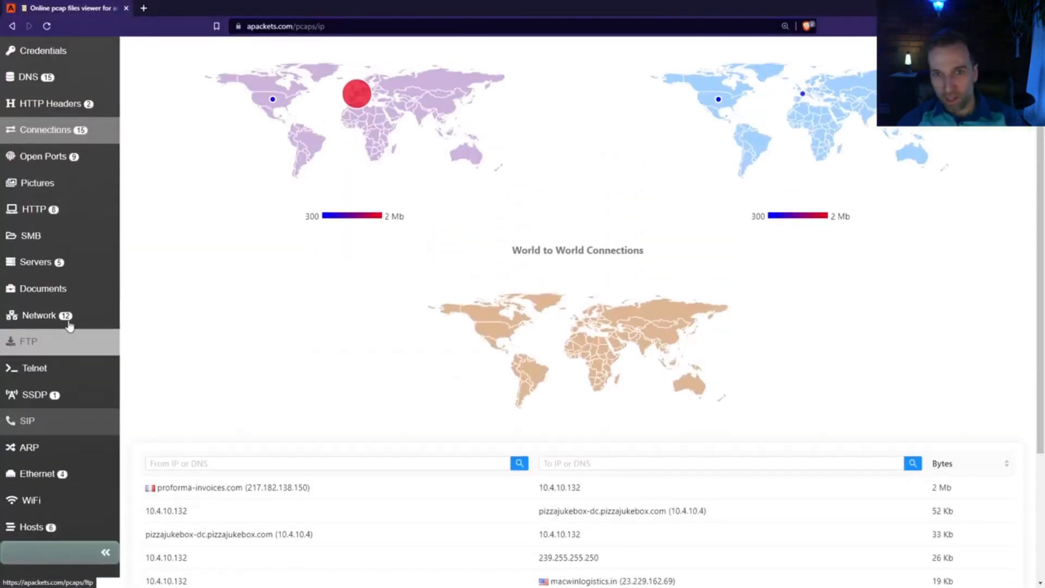
pyautogui.scroll(2, 63, 245)
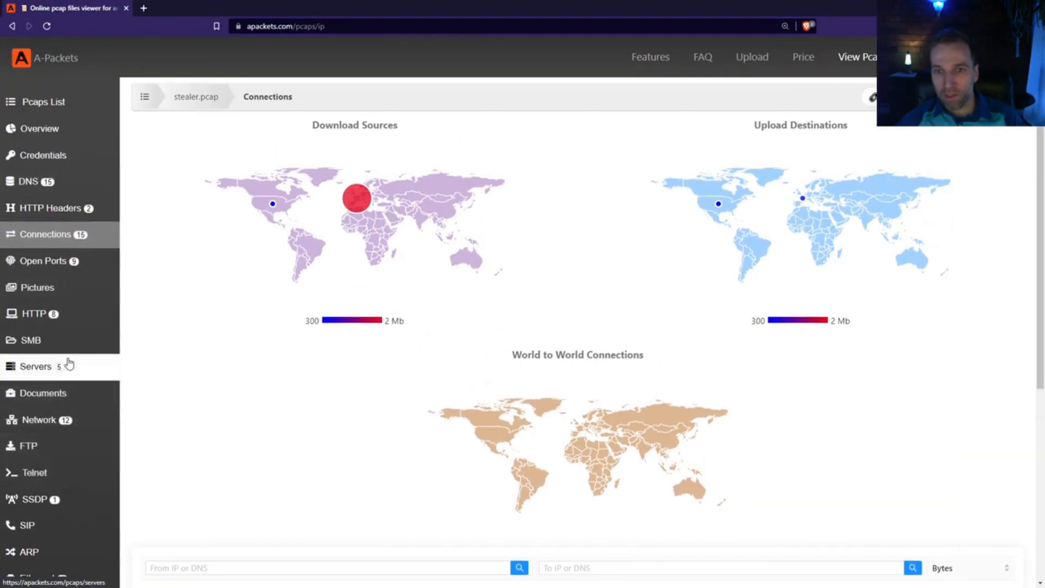
pyautogui.click(63, 323)
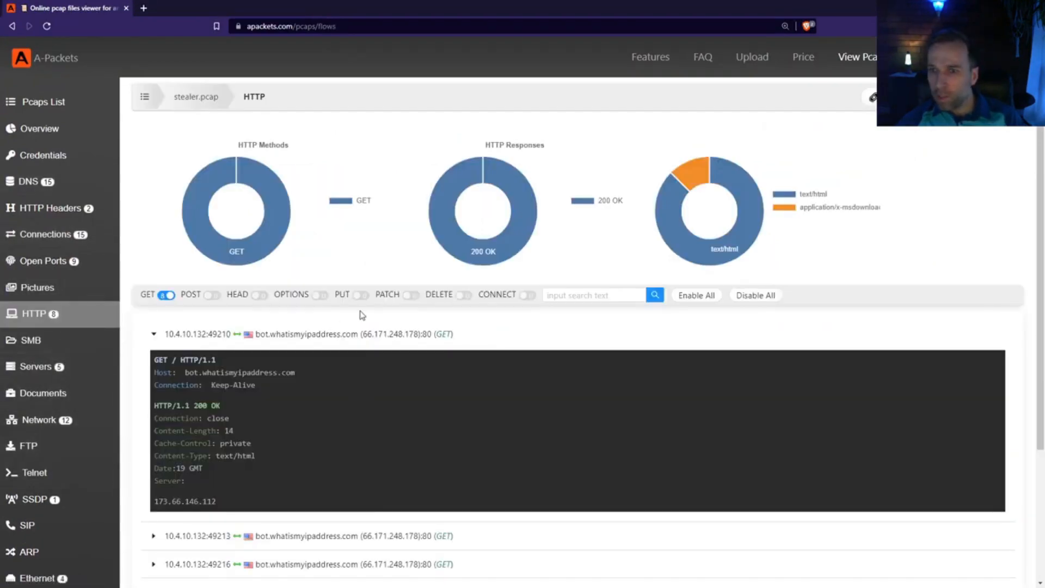
pyautogui.scroll(-2, 360, 314)
pyautogui.scroll(-1, 360, 315)
pyautogui.scroll(4, 360, 314)
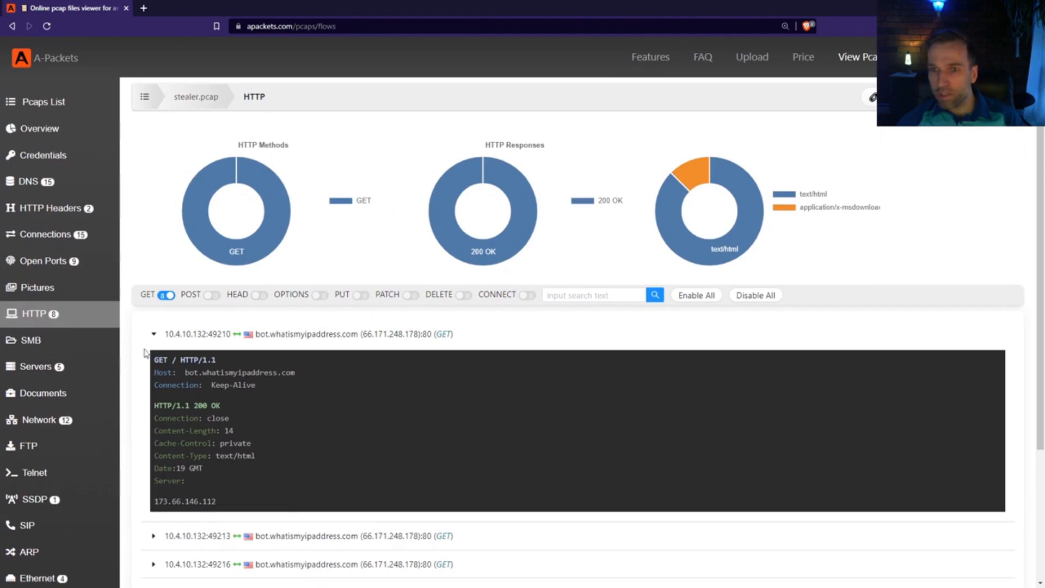
# - Compare the responses from bot.whatismyipaddress.com by expanding and collapsing the requests from ports 49213, 49216, 49218 and 49205
pyautogui.scroll(-2, 159, 341)
pyautogui.click(154, 427)
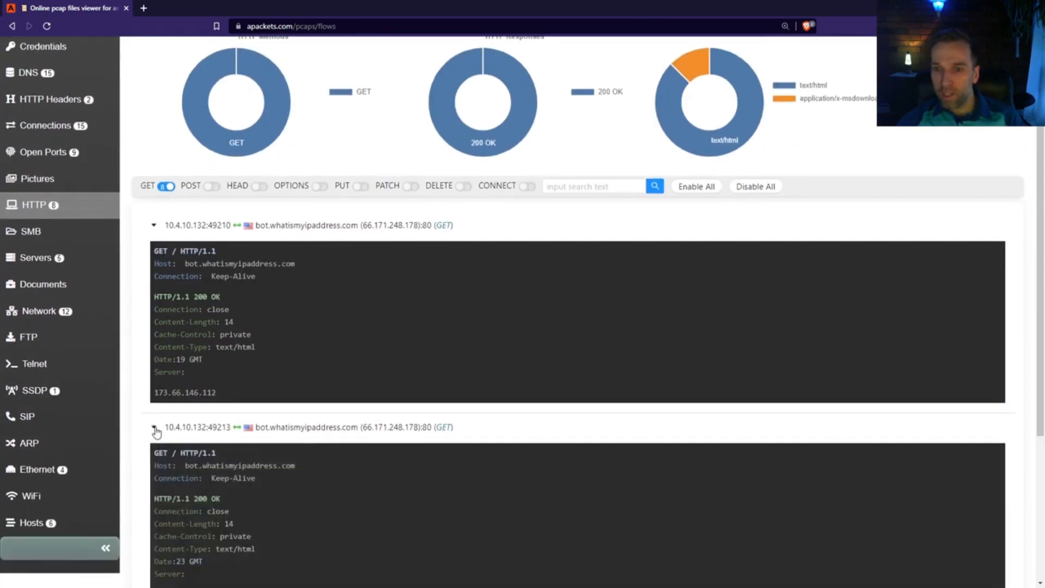
pyautogui.click(154, 428)
pyautogui.scroll(-1, 154, 424)
pyautogui.click(154, 401)
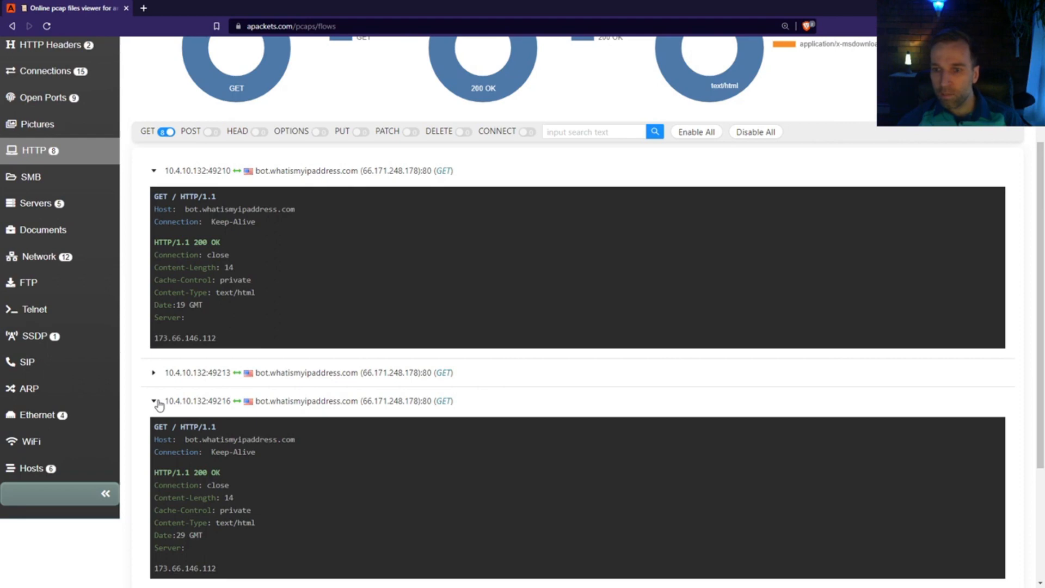
pyautogui.click(156, 403)
pyautogui.click(154, 429)
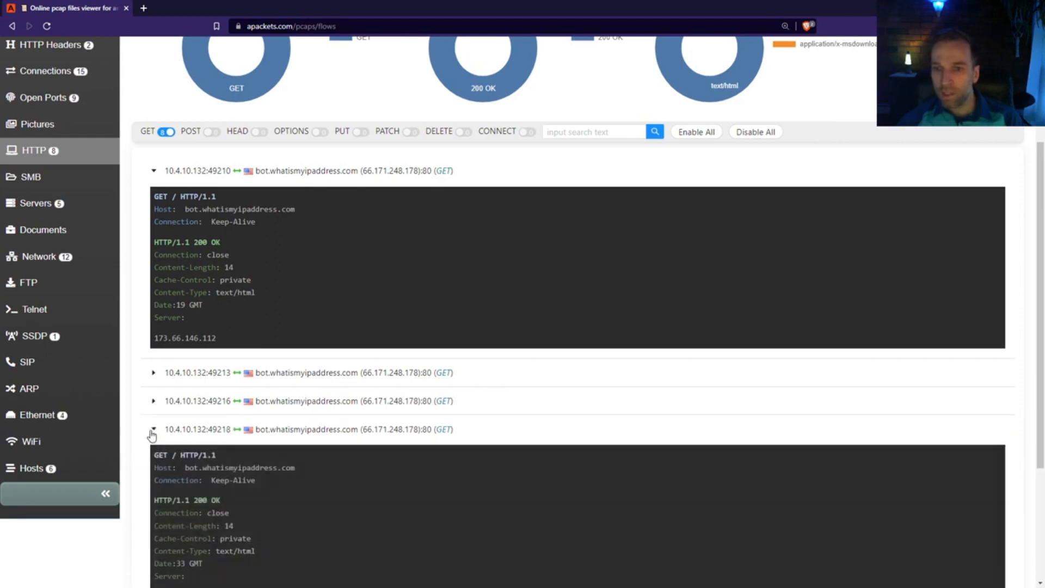
pyautogui.scroll(-2, 155, 438)
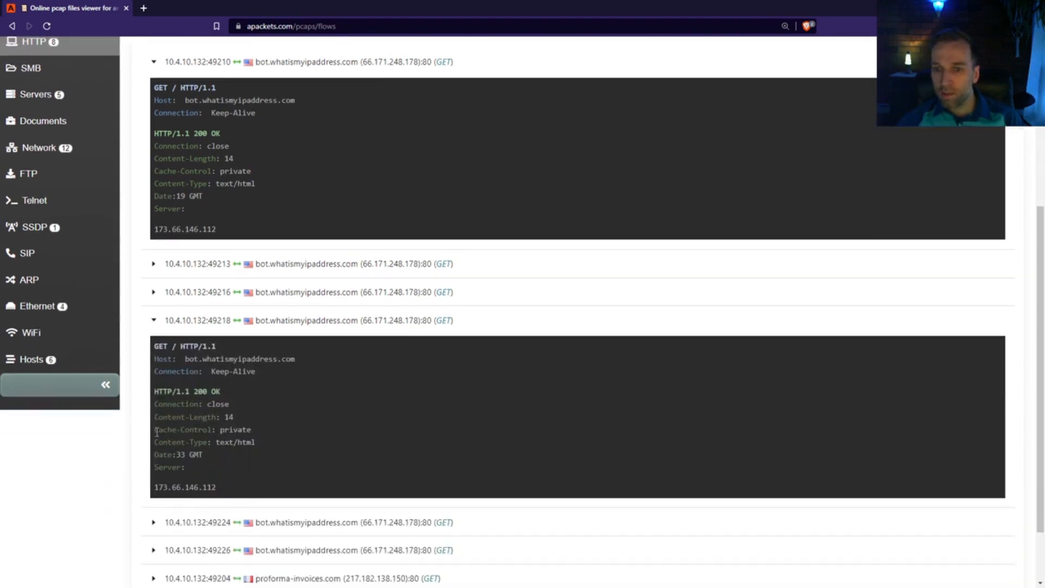
pyautogui.click(155, 321)
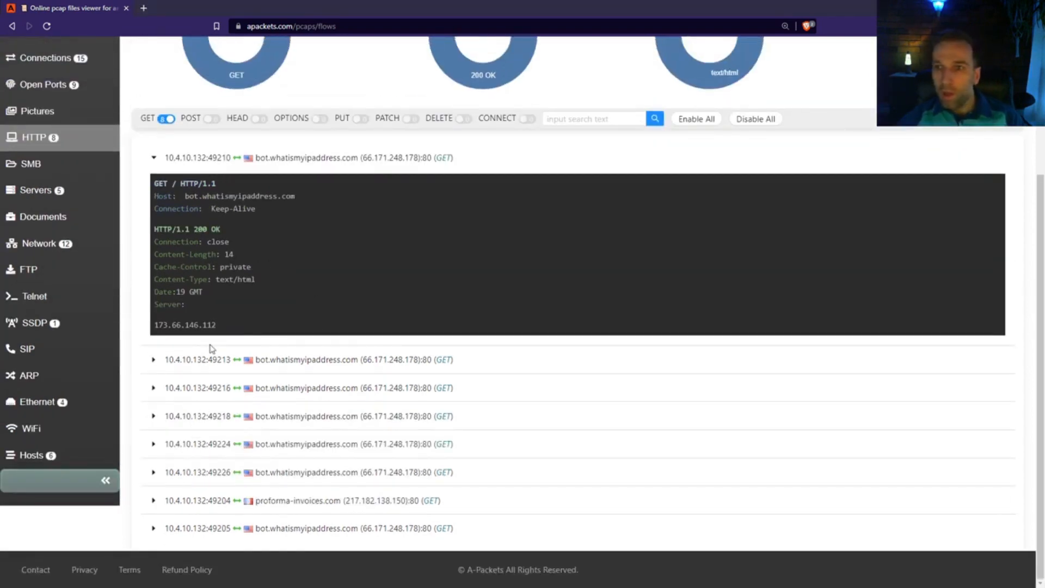
pyautogui.click(154, 529)
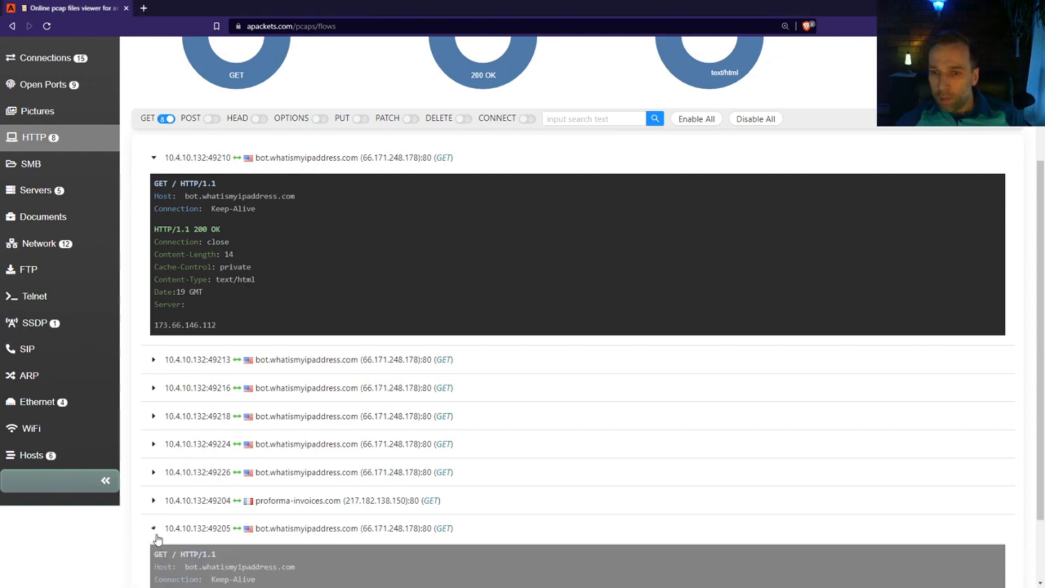
pyautogui.click(154, 528)
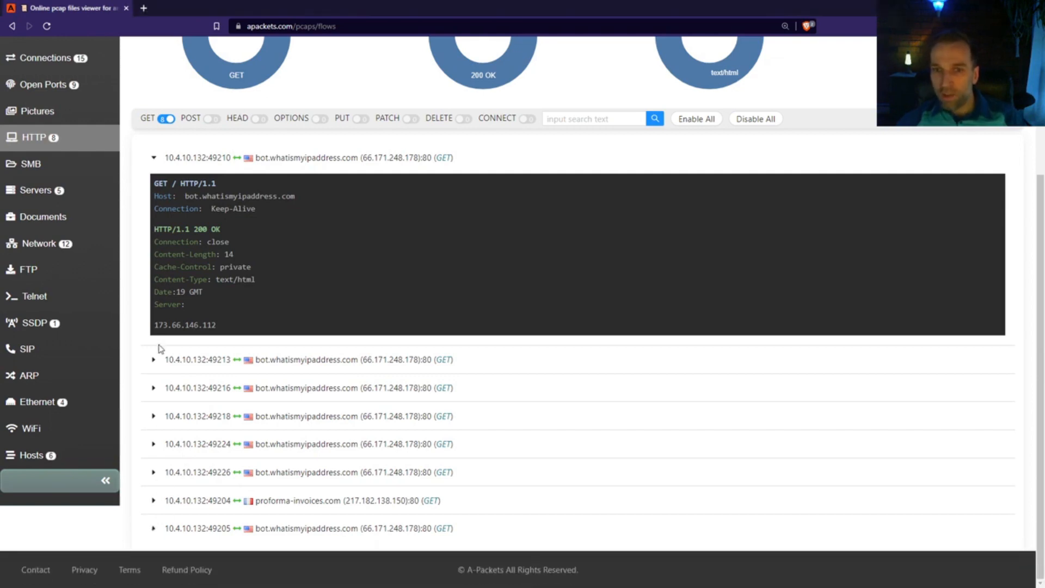
pyautogui.scroll(2, 63, 272)
pyautogui.scroll(2, 76, 250)
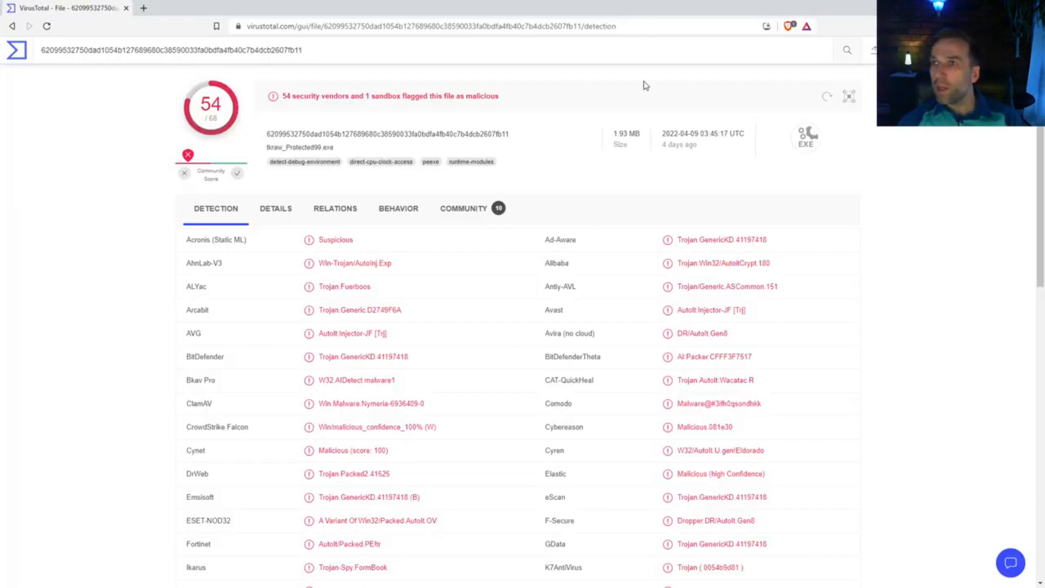
# - Review the file details and the vendor detection names for tkraw_Protected99.exe in the VirusTotal report
pyautogui.click(284, 212)
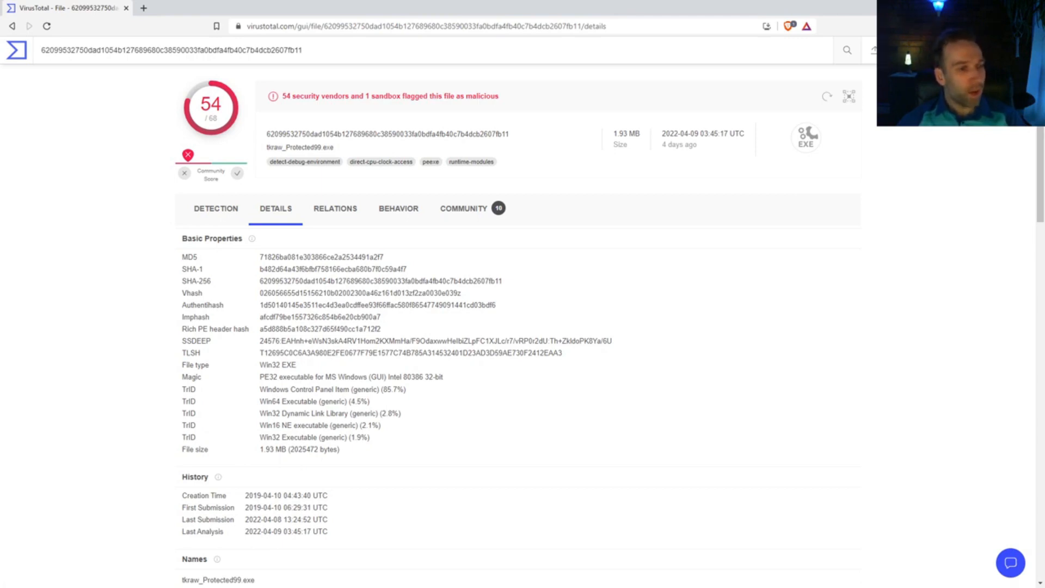
pyautogui.click(220, 216)
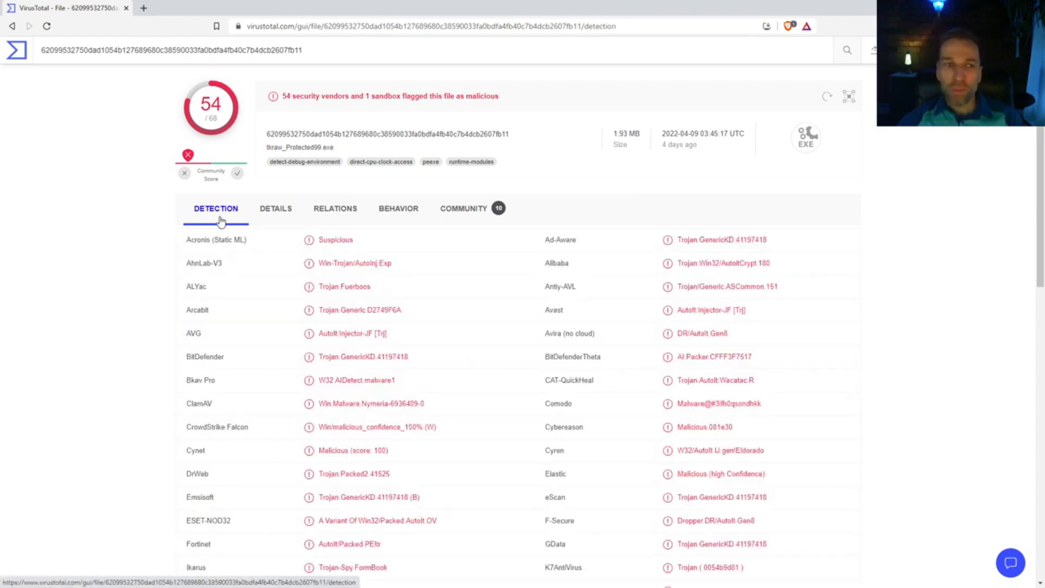
pyautogui.scroll(-2, 641, 451)
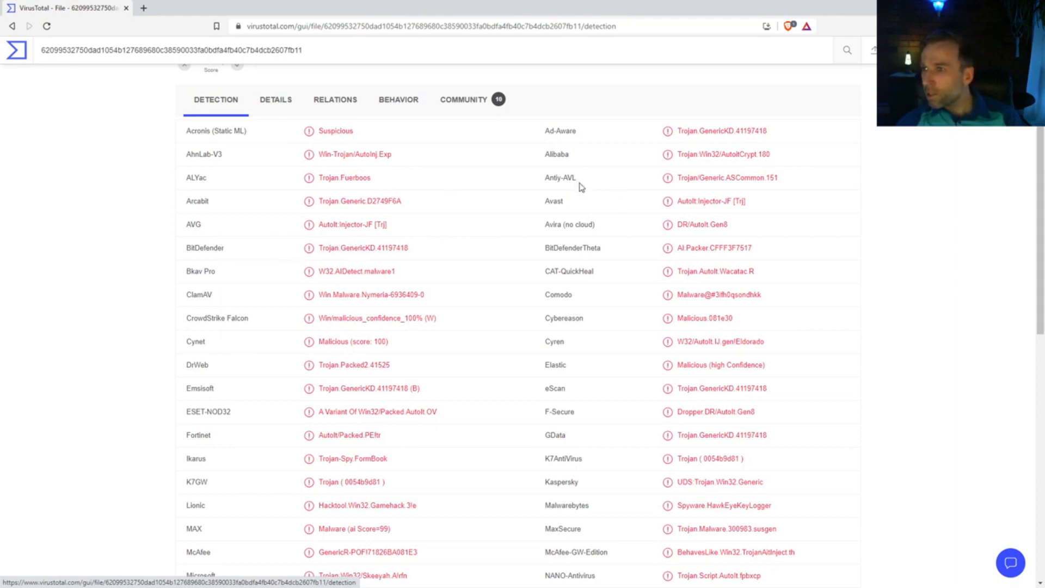
pyautogui.scroll(-2, 611, 303)
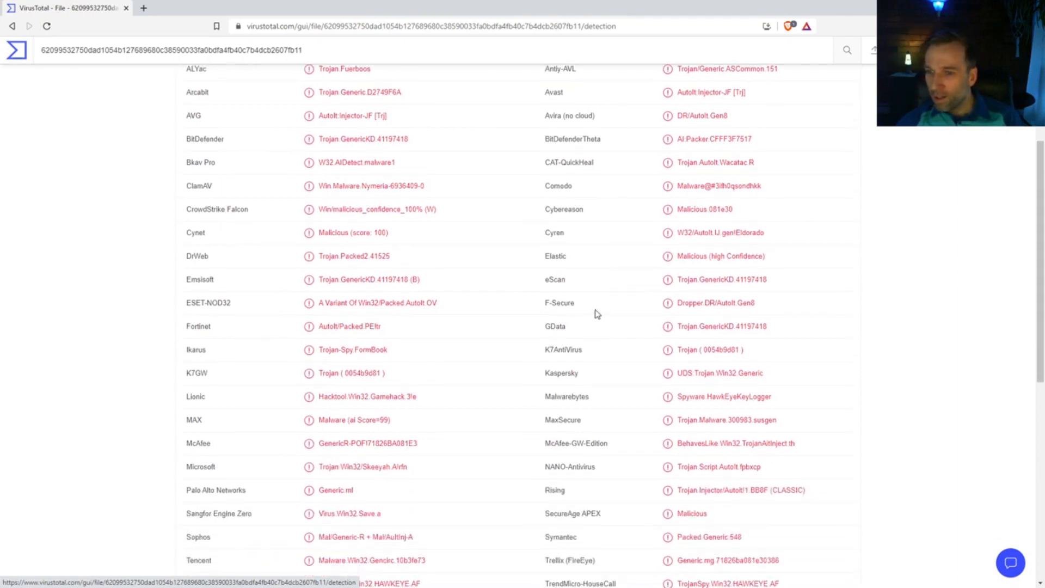
pyautogui.scroll(-2, 596, 313)
pyautogui.scroll(1, 592, 315)
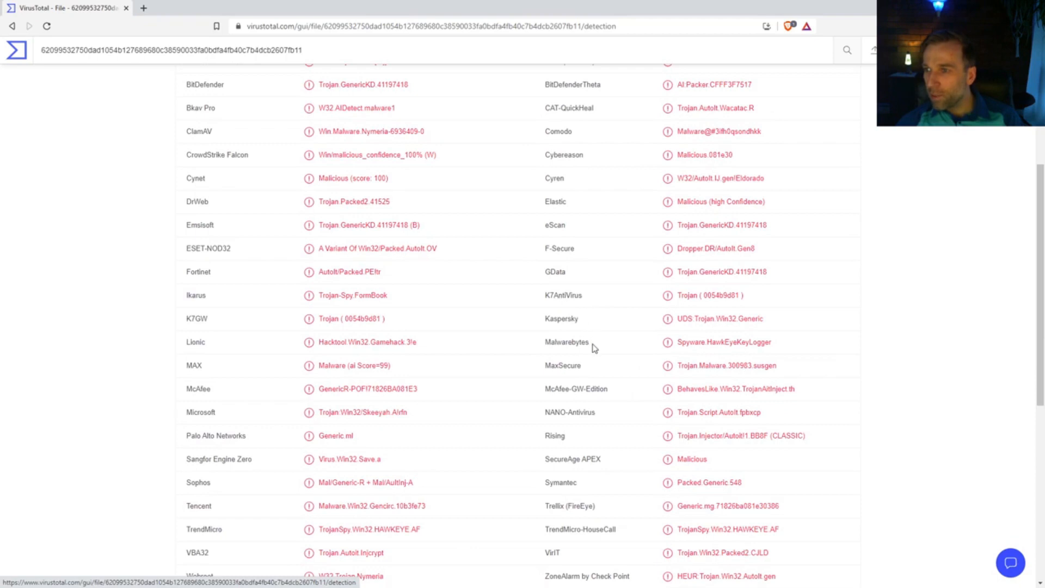
pyautogui.scroll(2, 765, 355)
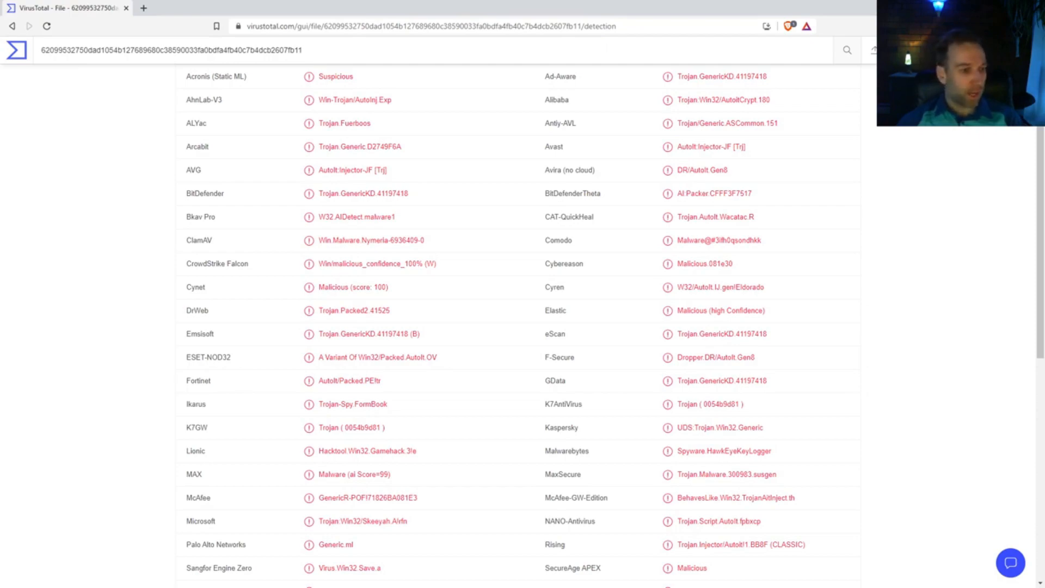
# - Switch to Wireshark with stealer.pcap open
pyautogui.hotkey('alt', 'Tab')
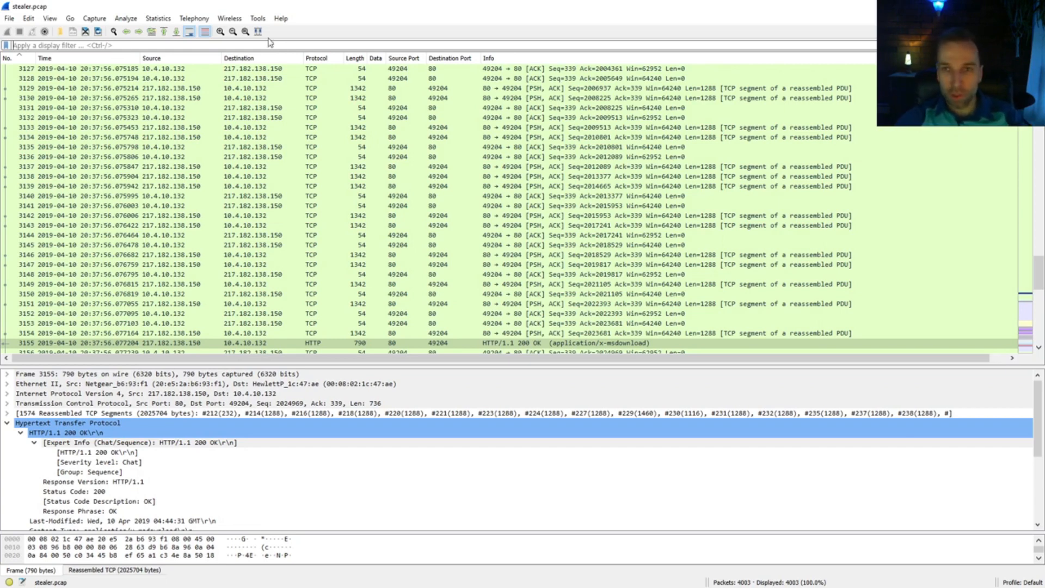
pyautogui.write('ip')
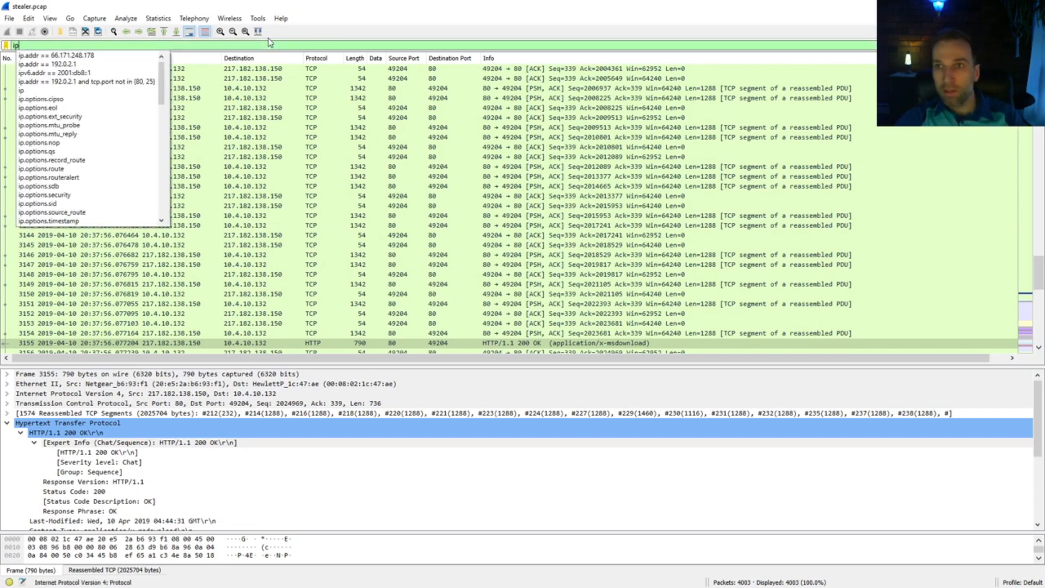
pyautogui.press('BackSpace')
pyautogui.press('BackSpace')
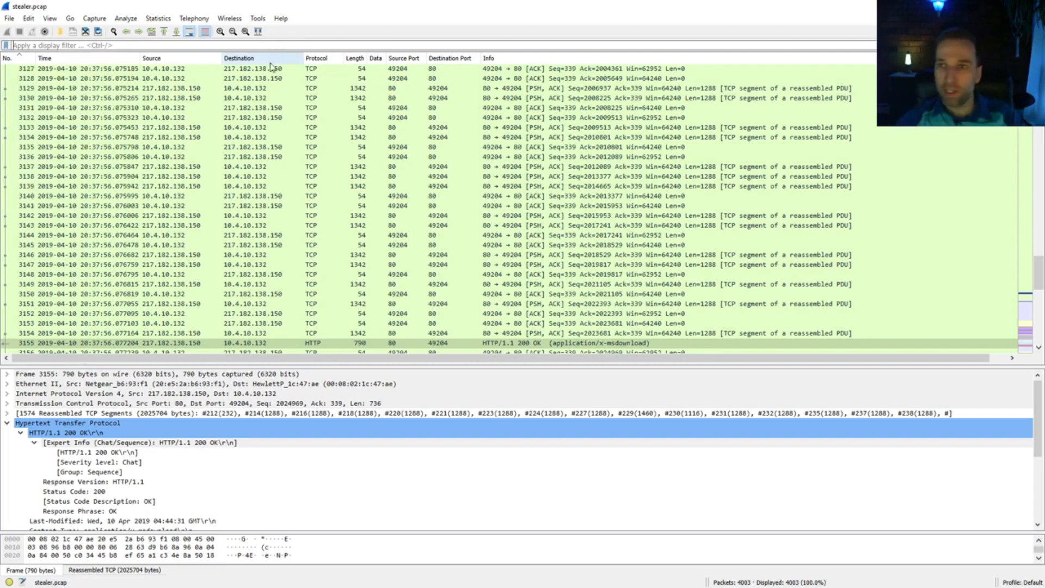
# - Follow the TCP stream between 10.4.10.132 and 217.182.138.150 from one of its packets
pyautogui.click(282, 70)
pyautogui.rightClick(283, 71)
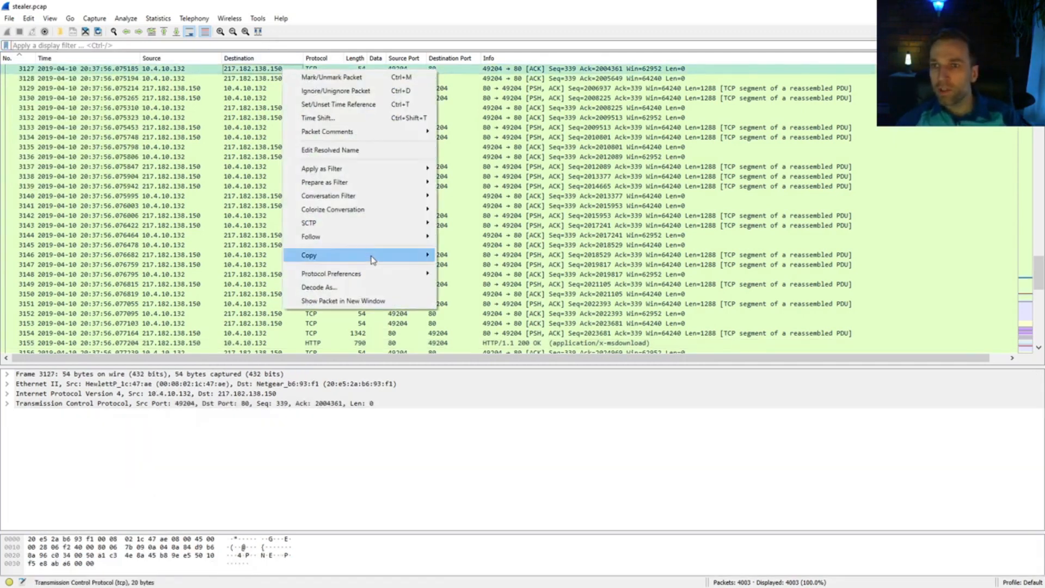
pyautogui.moveTo(373, 236)
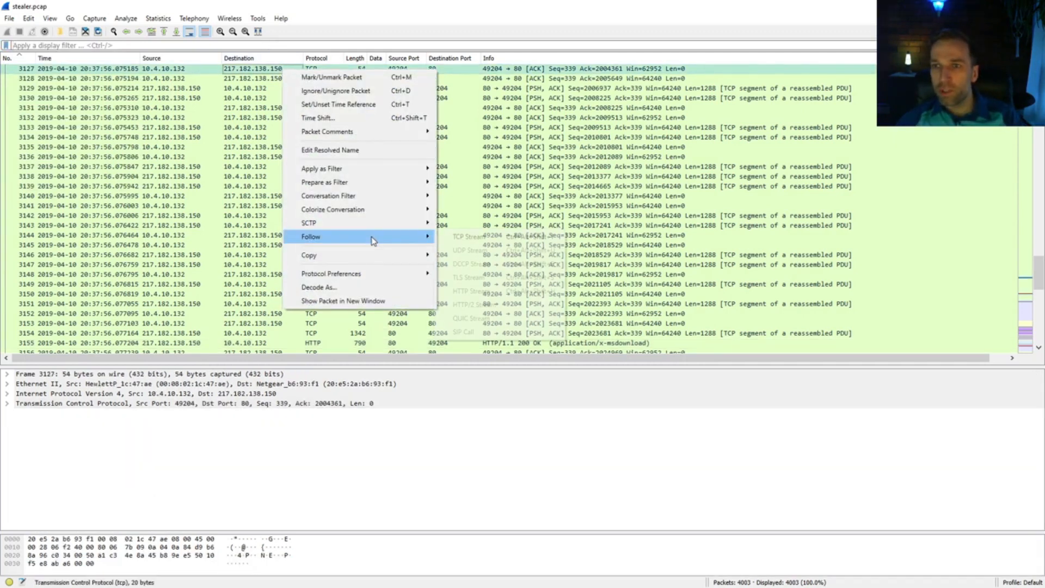
pyautogui.click(458, 239)
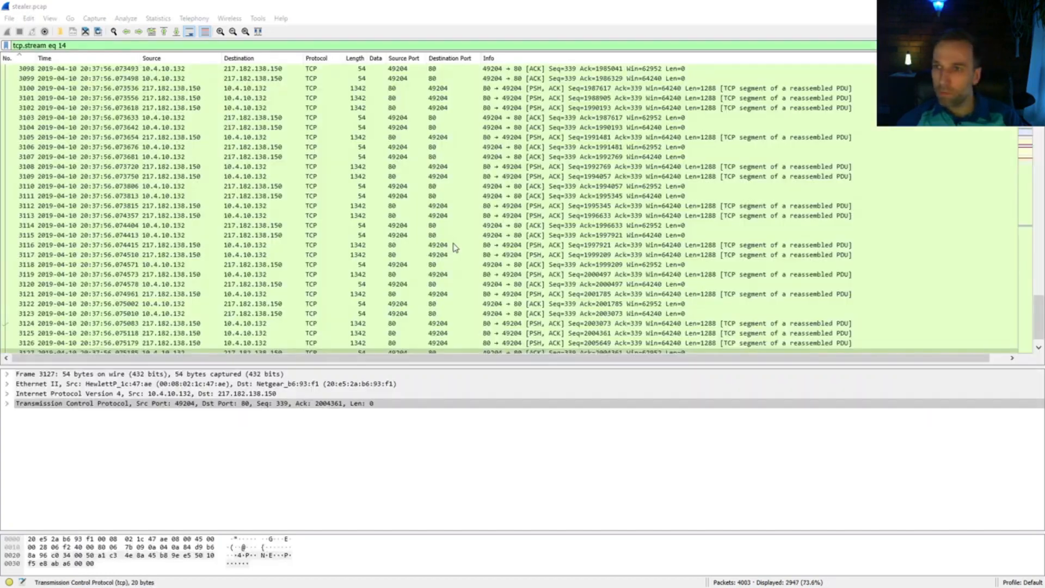
pyautogui.rightClick(255, 71)
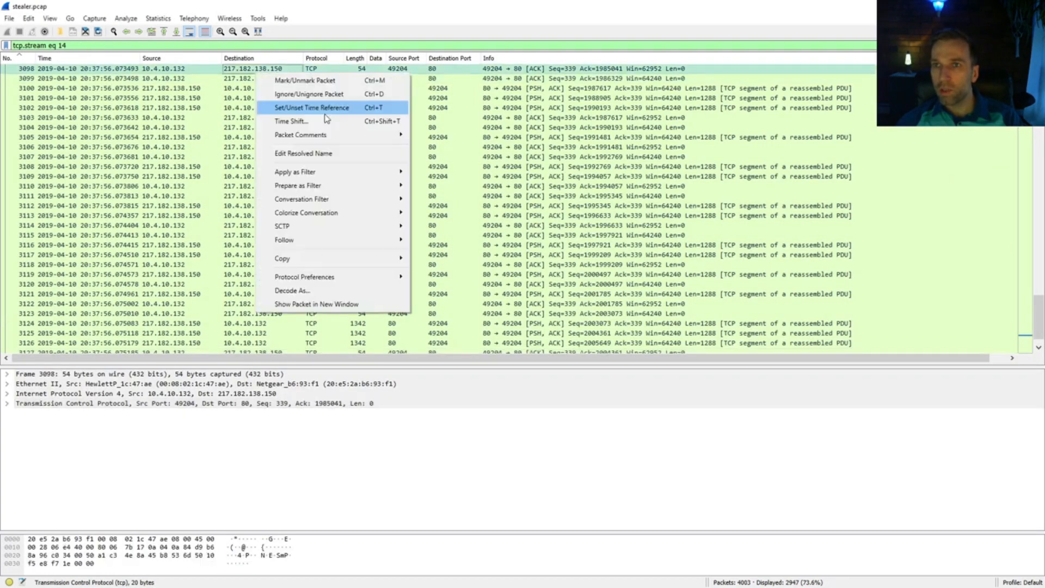
pyautogui.moveTo(315, 247)
pyautogui.click(441, 240)
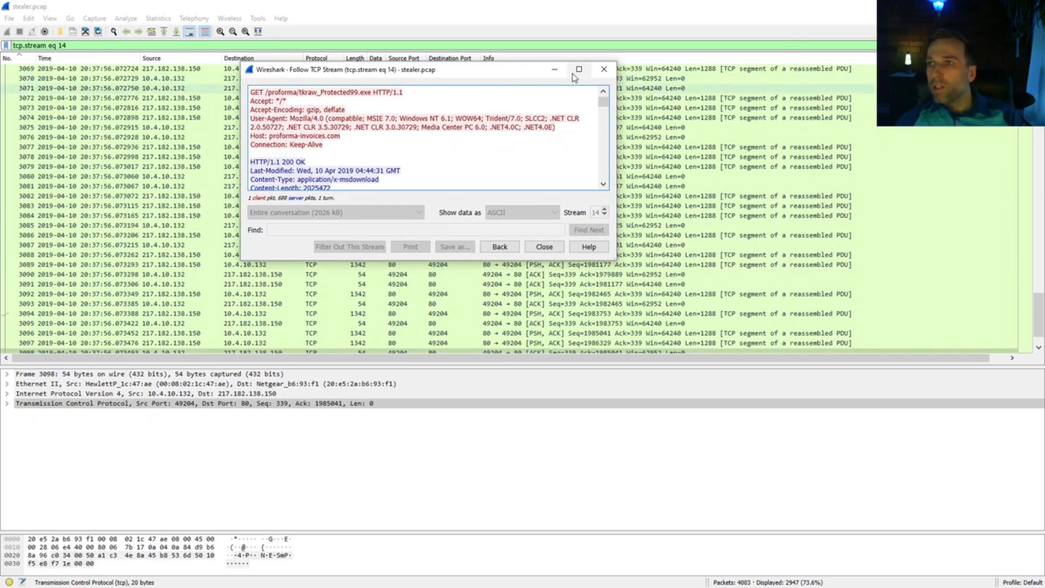
# - Widen the stream window, read the GET request for tkraw_Protected99.exe and its response headers, including the server, and close the window
pyautogui.click(578, 69)
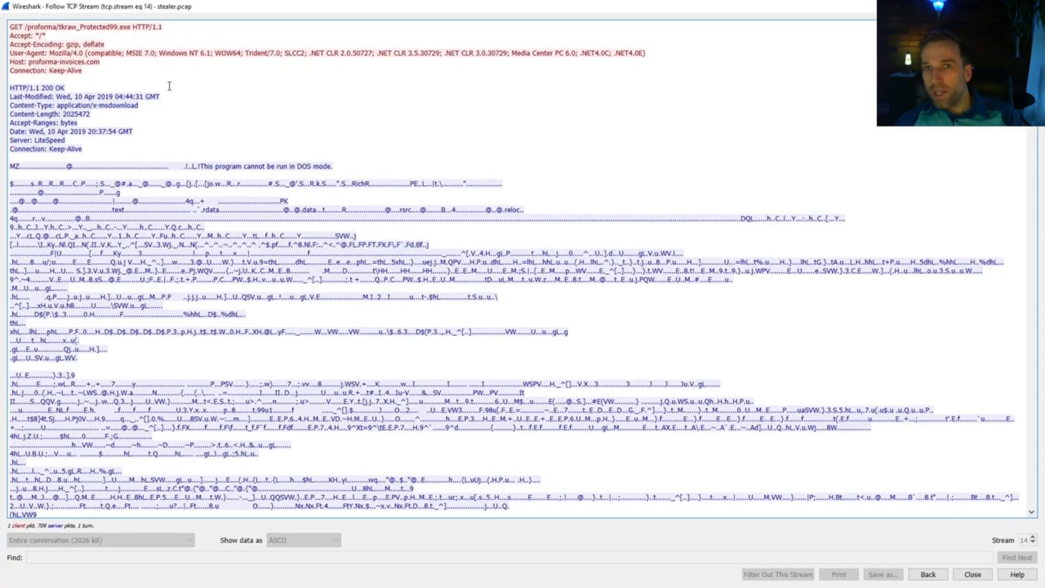
pyautogui.moveTo(282, 6); pyautogui.dragTo(292, 110)
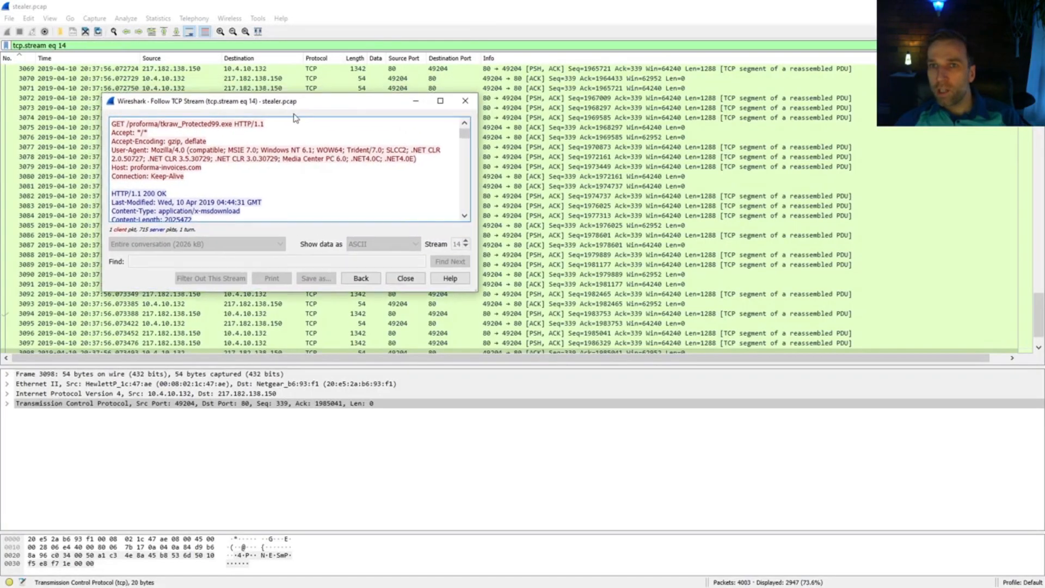
pyautogui.moveTo(477, 289); pyautogui.dragTo(1022, 241)
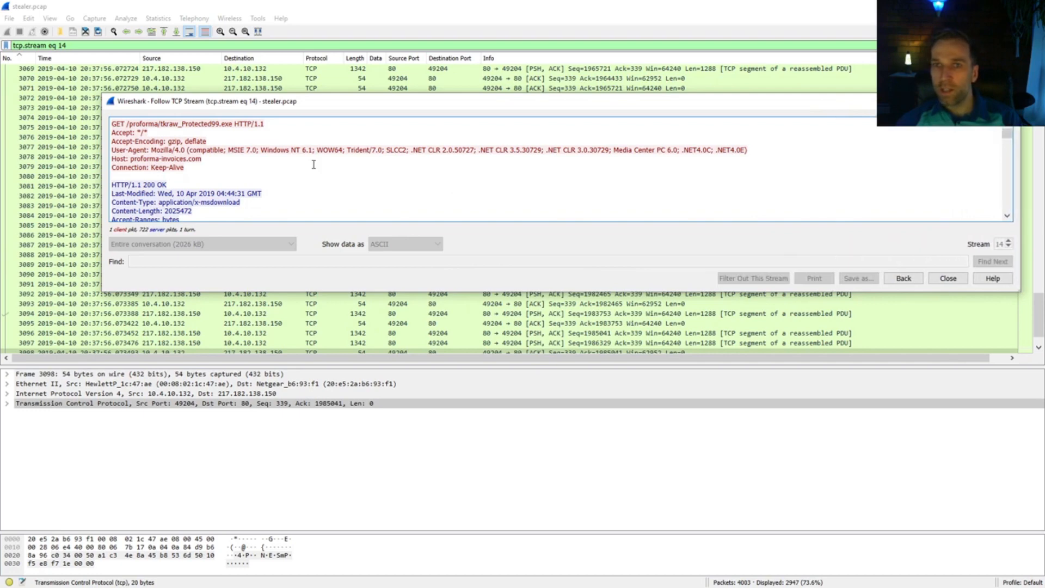
pyautogui.scroll(-1, 313, 164)
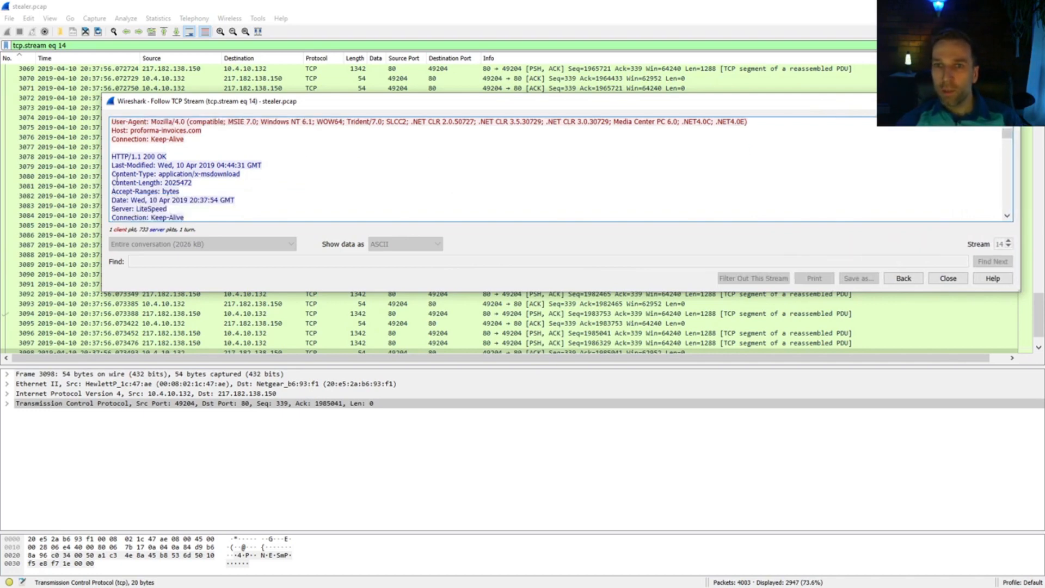
pyautogui.scroll(1, 167, 186)
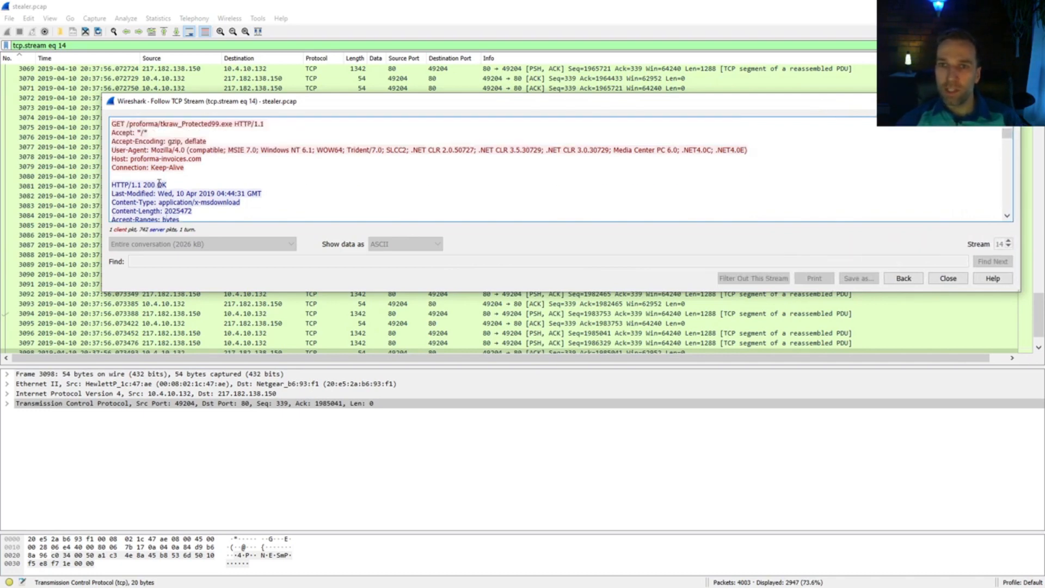
pyautogui.scroll(-1, 181, 187)
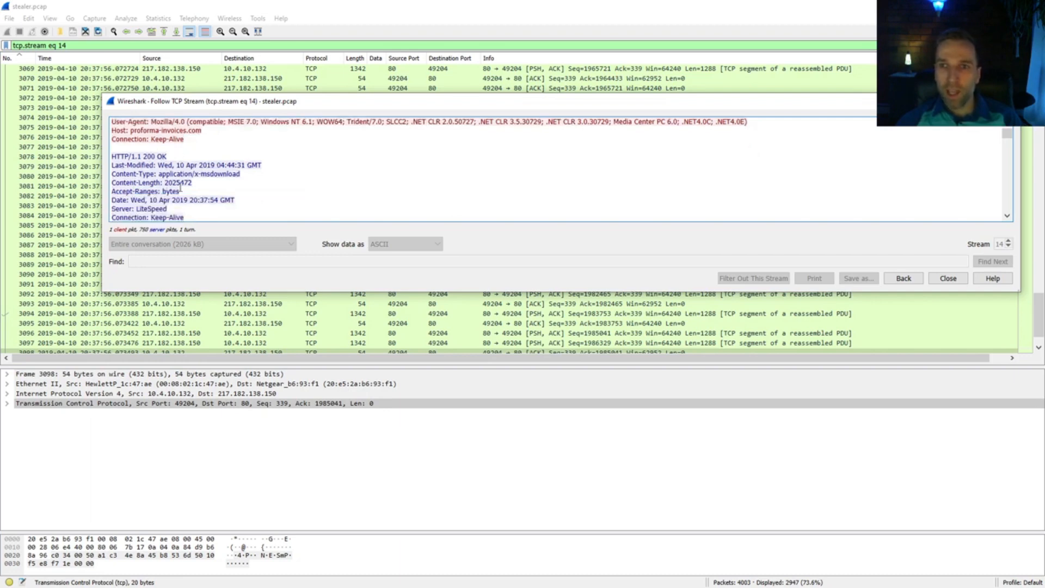
pyautogui.scroll(-1, 181, 187)
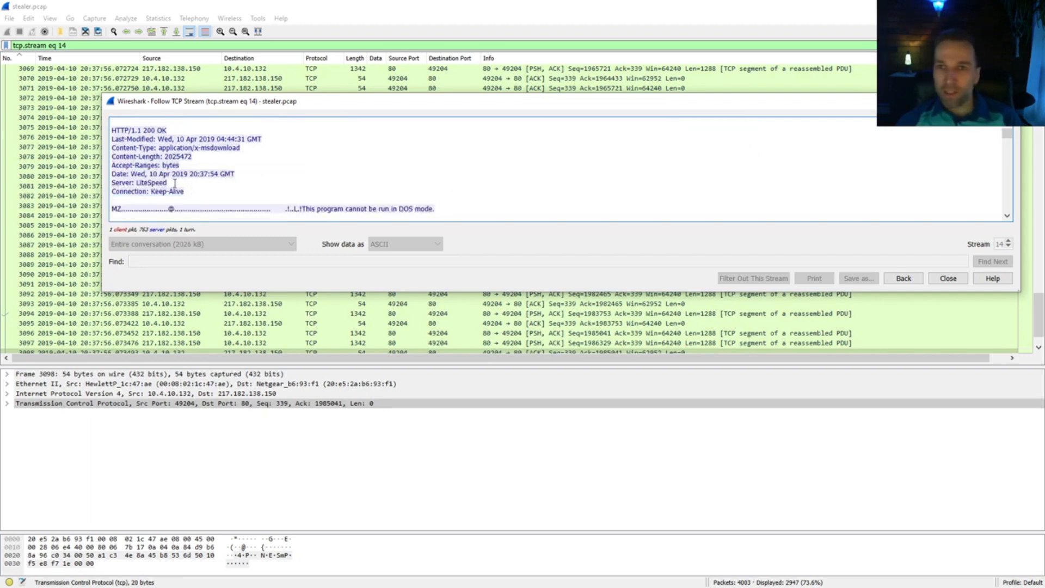
pyautogui.scroll(-1, 246, 178)
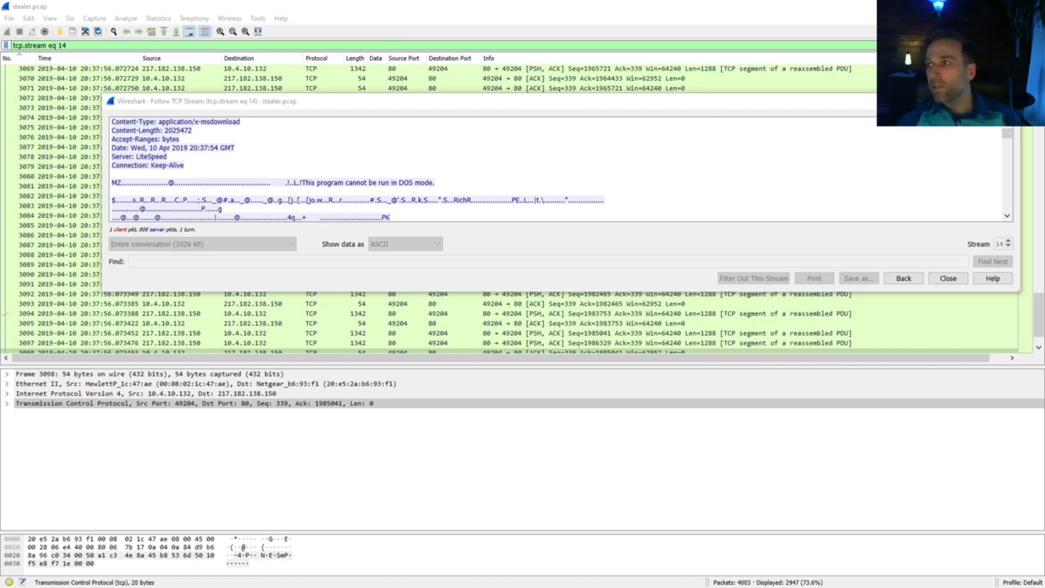
pyautogui.click(1007, 101)
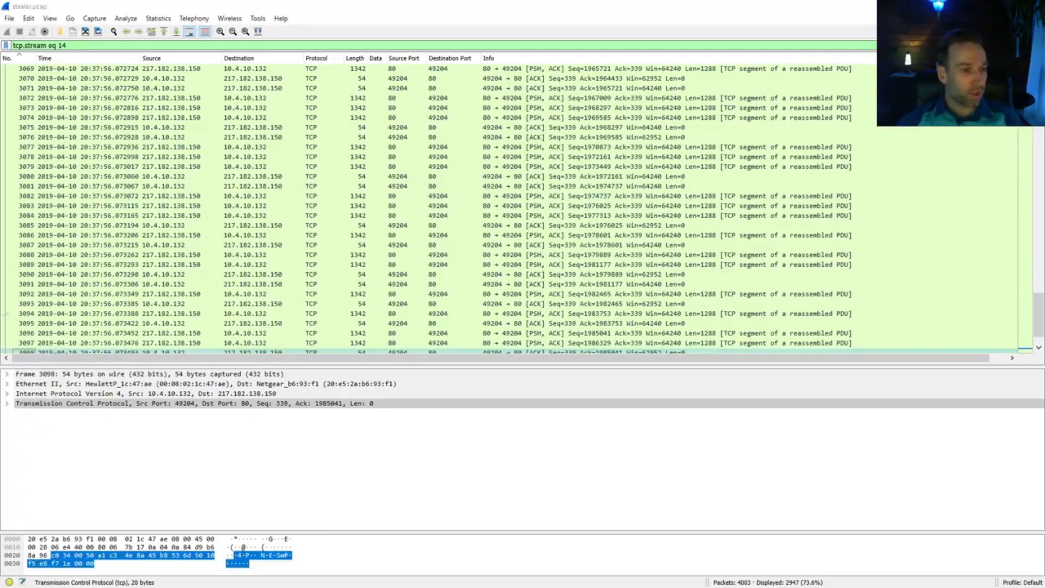
# - Switch to A-Packets and expand the bot.whatismyipaddress.com request from port 49224 to read its response
pyautogui.hotkey('alt', 'Tab')
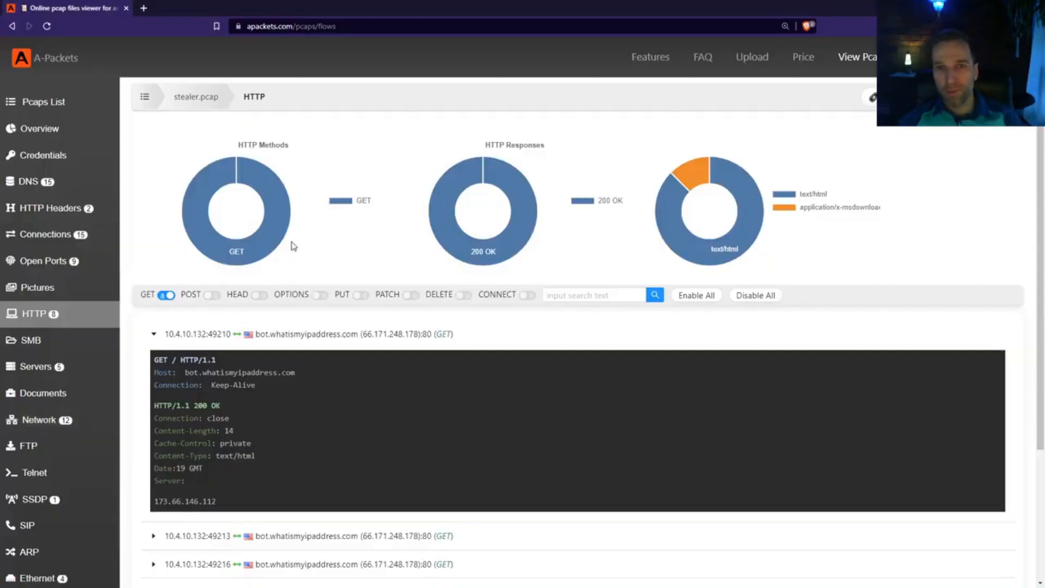
pyautogui.scroll(-3, 317, 291)
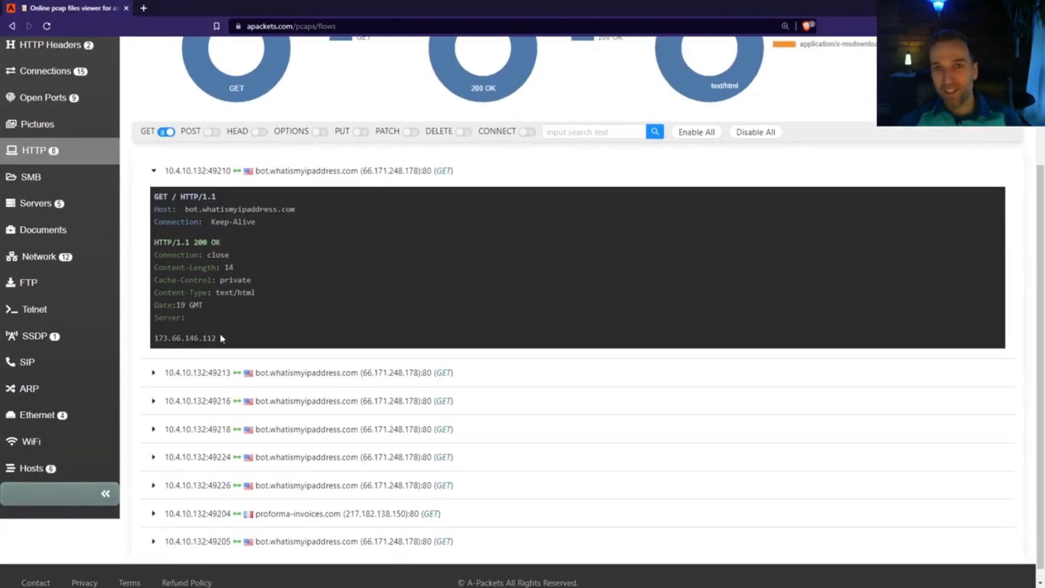
pyautogui.click(153, 457)
pyautogui.scroll(-1, 163, 444)
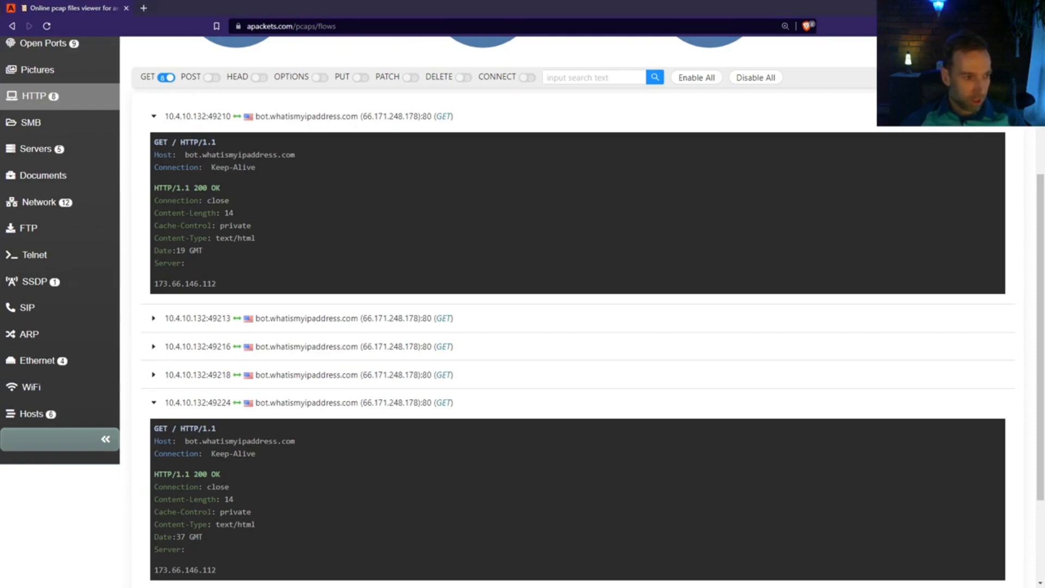
# - Switch back to Wireshark and remove the tcp.stream eq 14 expression from the display filter
pyautogui.hotkey('alt', 'Tab')
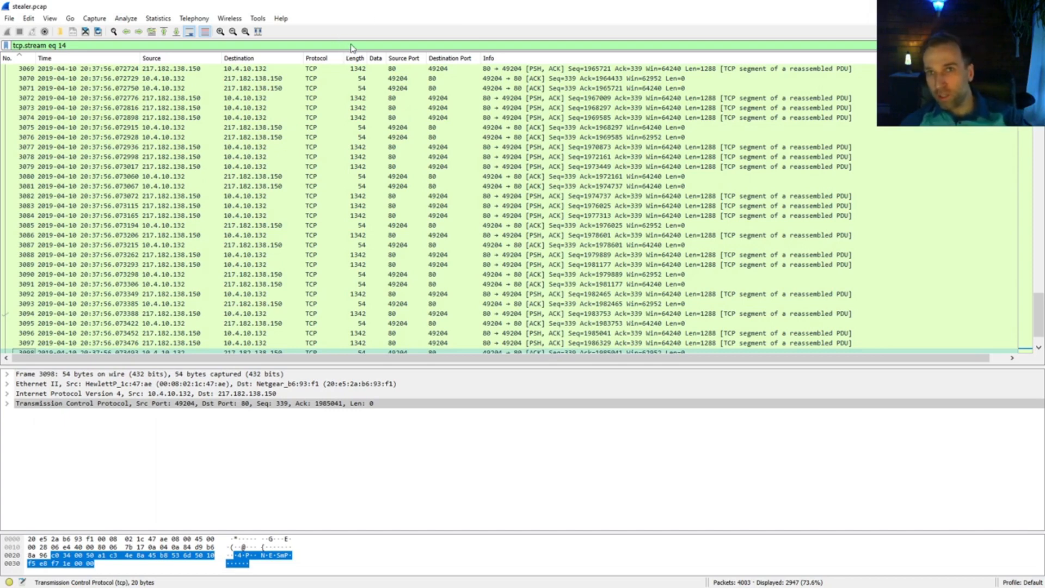
pyautogui.doubleClick(61, 46)
pyautogui.tripleClick(62, 46)
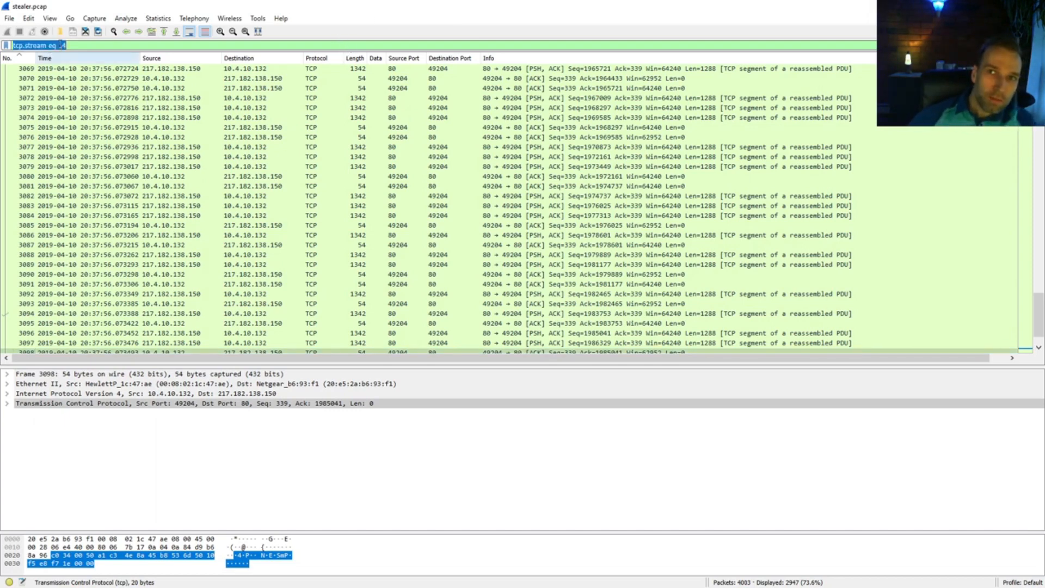
pyautogui.click(59, 45)
pyautogui.press('BackSpace')
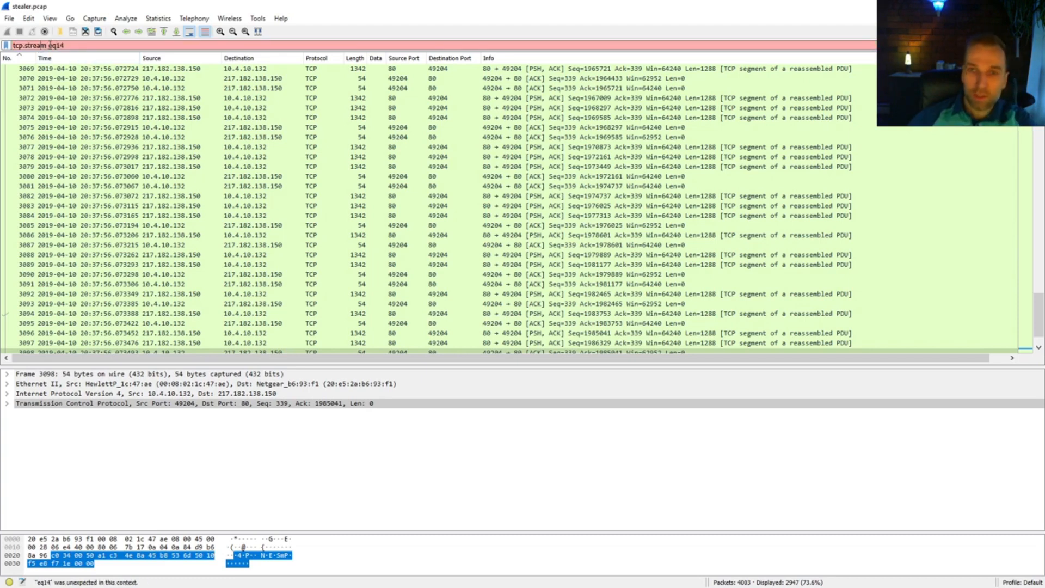
pyautogui.press('BackSpace')
pyautogui.doubleClick(49, 45)
pyautogui.click(48, 46)
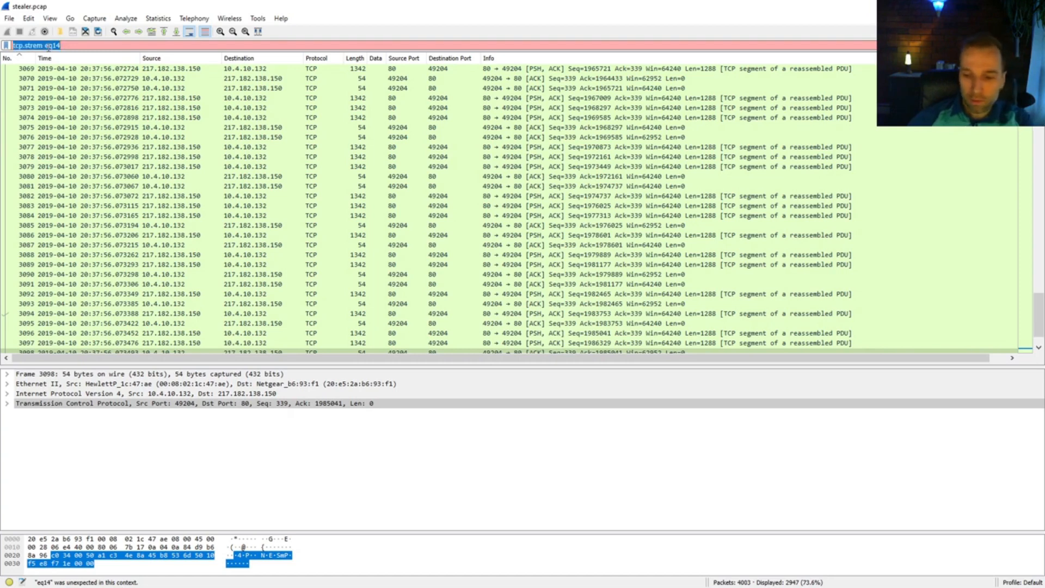
pyautogui.press('BackSpace')
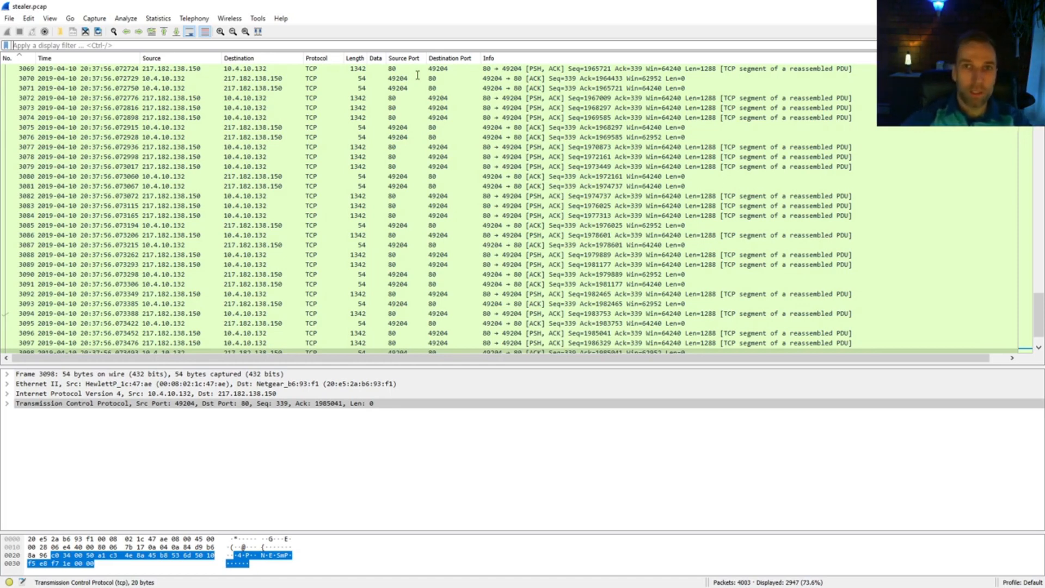
# - Filter the packets with ip.addr == 66.171.248.178
pyautogui.write('ip')
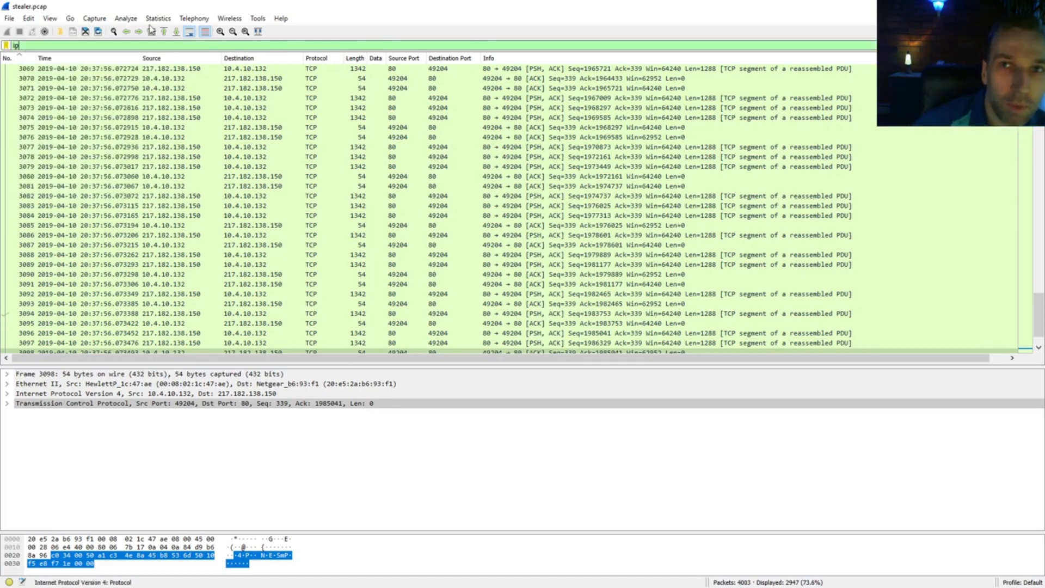
pyautogui.write('.adr')
pyautogui.press('BackSpace')
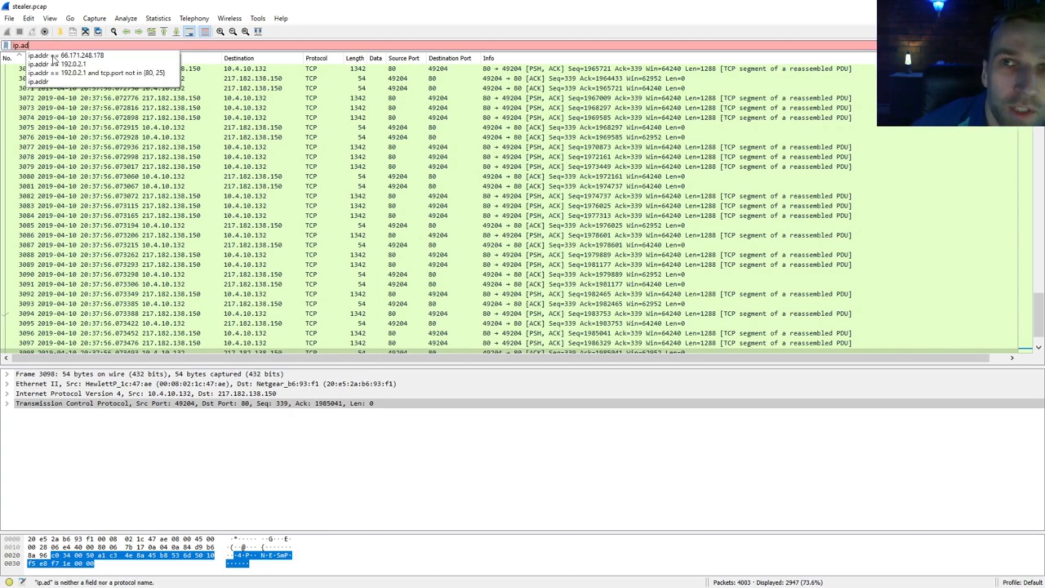
pyautogui.click(74, 57)
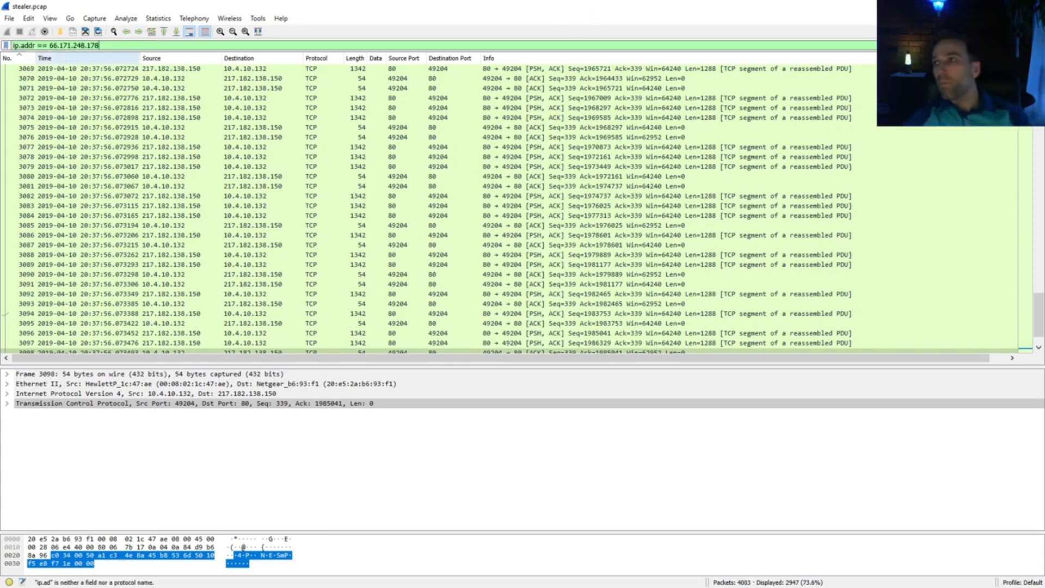
pyautogui.press('Return')
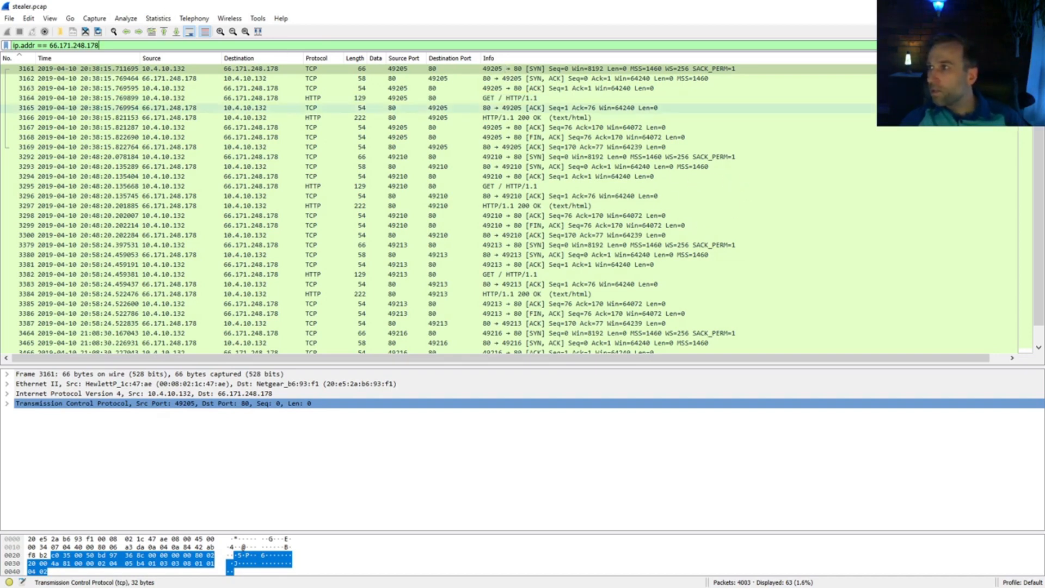
# - Examine the packets filtered for 66.171.248.178, comparing the timestamps and source ports of the repeated connections
pyautogui.scroll(-3, 1035, 138)
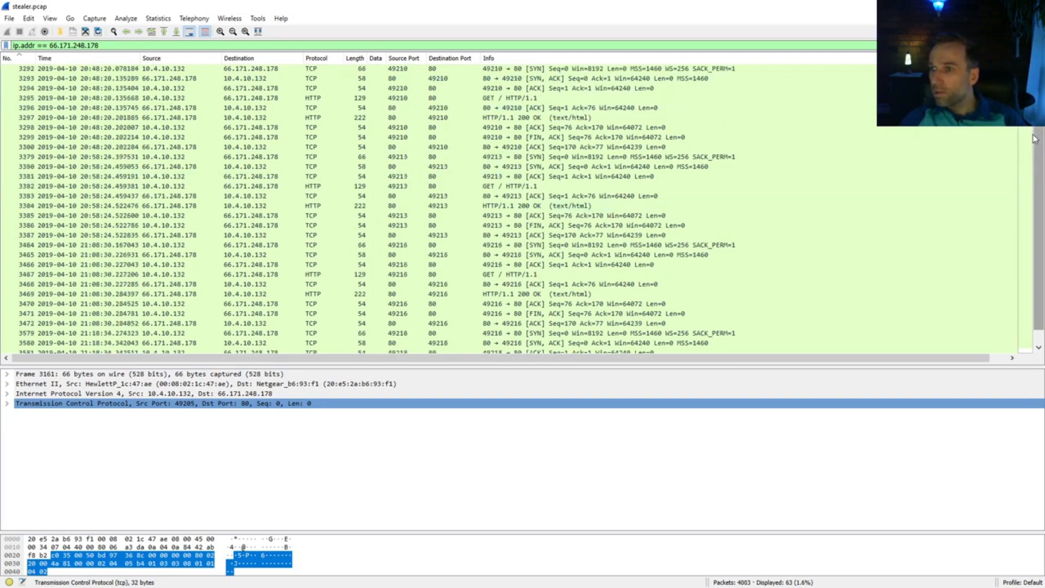
pyautogui.scroll(-9, 1035, 138)
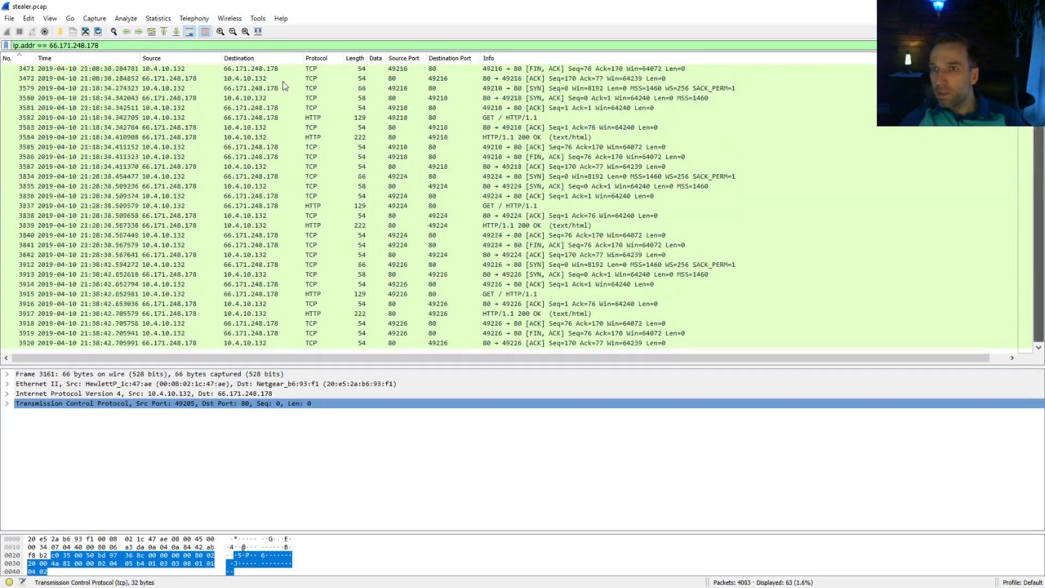
pyautogui.scroll(2, 311, 72)
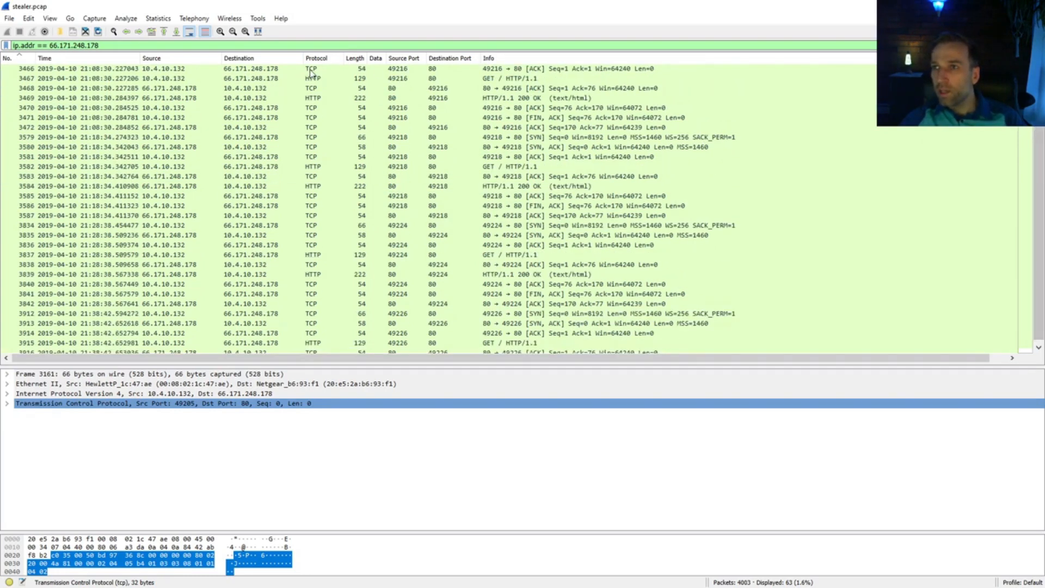
pyautogui.click(276, 69)
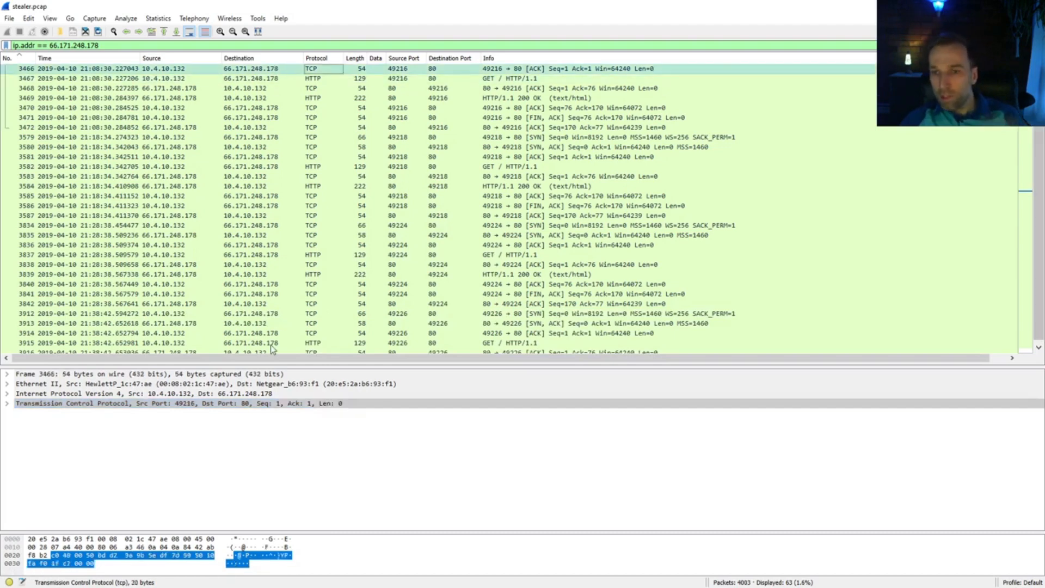
pyautogui.press('Left')
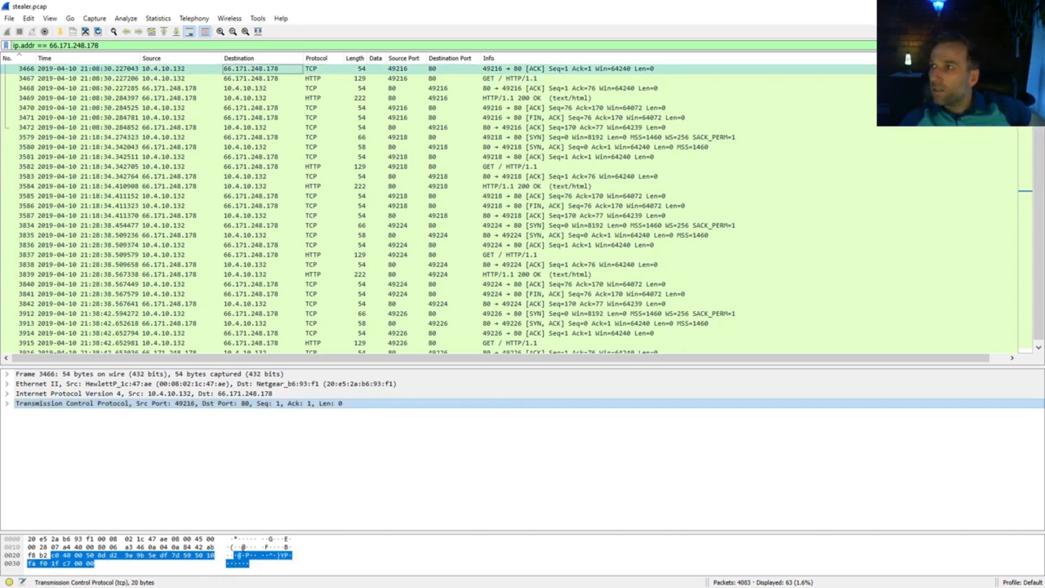
pyautogui.scroll(-2, 822, 173)
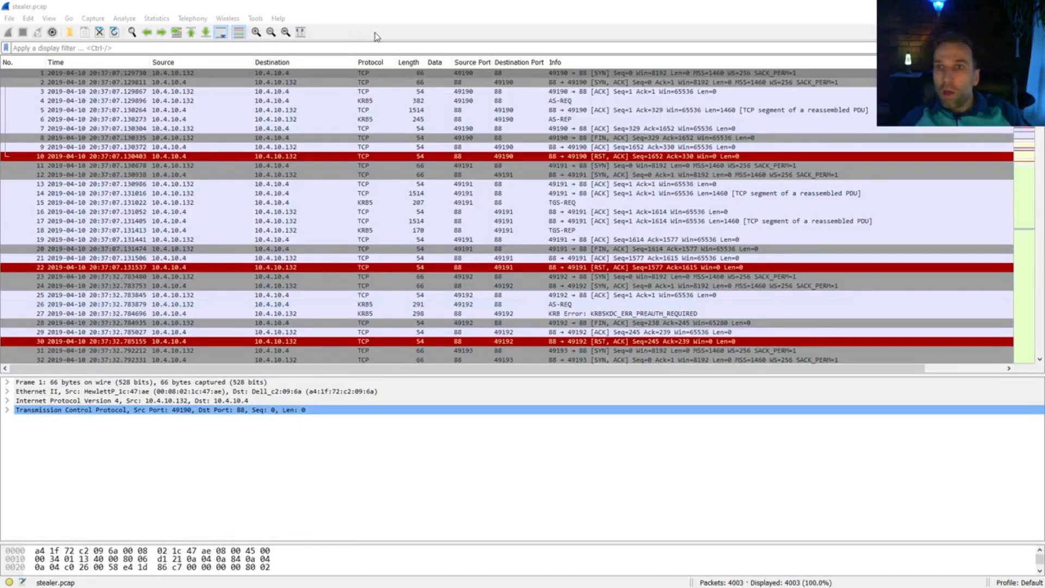
# - Apply the display filter ip.addr == 66.171.248.178 to the unfiltered capture
pyautogui.write('ip.')
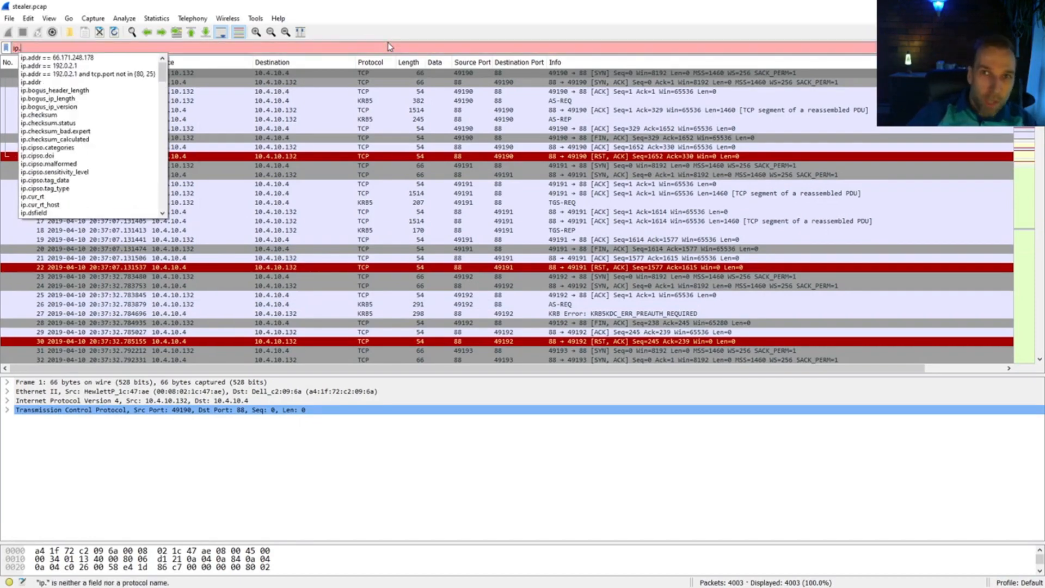
pyautogui.press('Down')
pyautogui.press('Return')
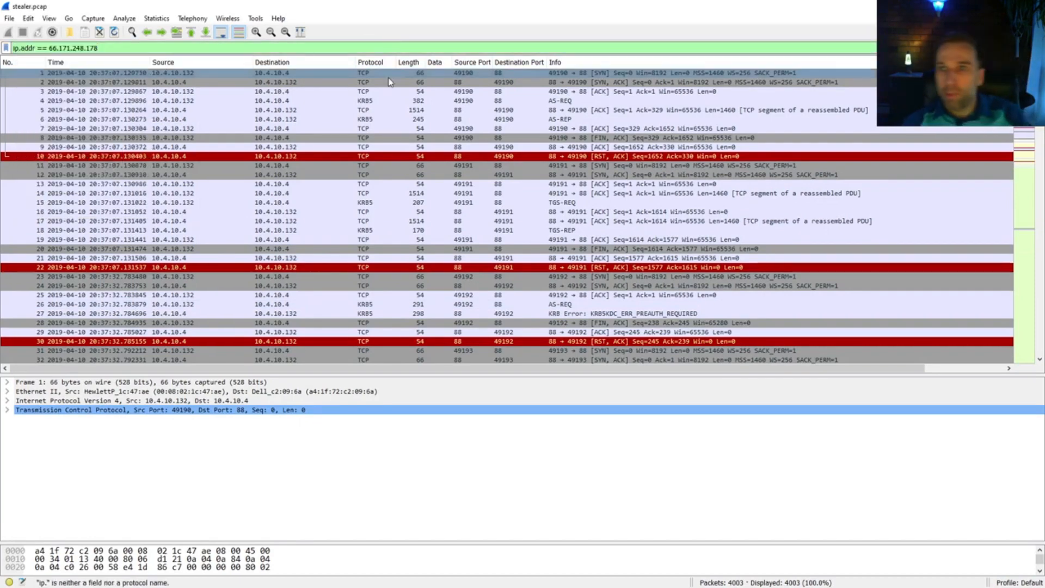
pyautogui.press('Return')
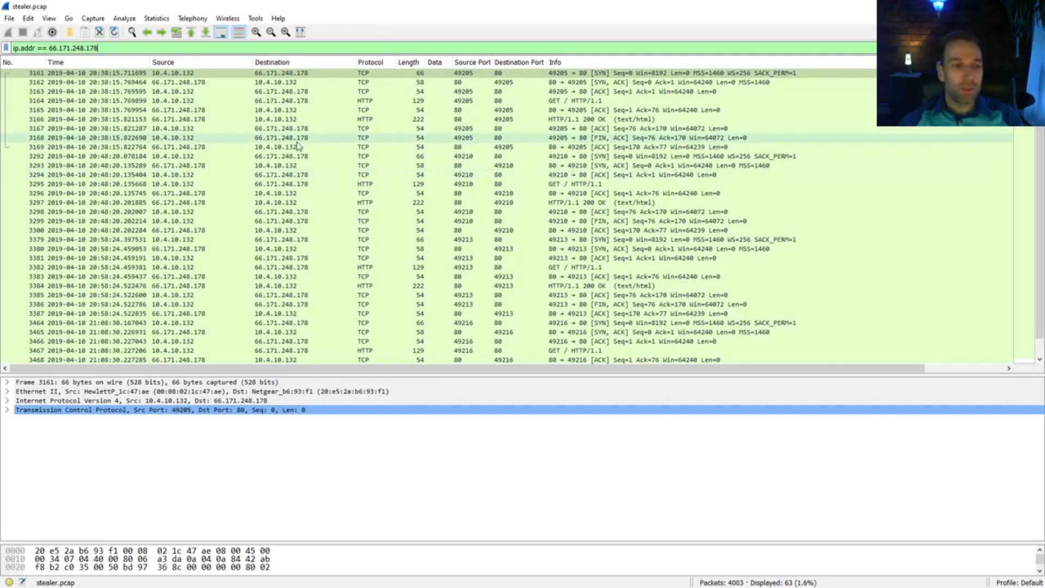
# - Select the HTTP 200 OK response to port 49205 and expand its line-based text data to read the returned content
pyautogui.click(333, 120)
pyautogui.click(7, 428)
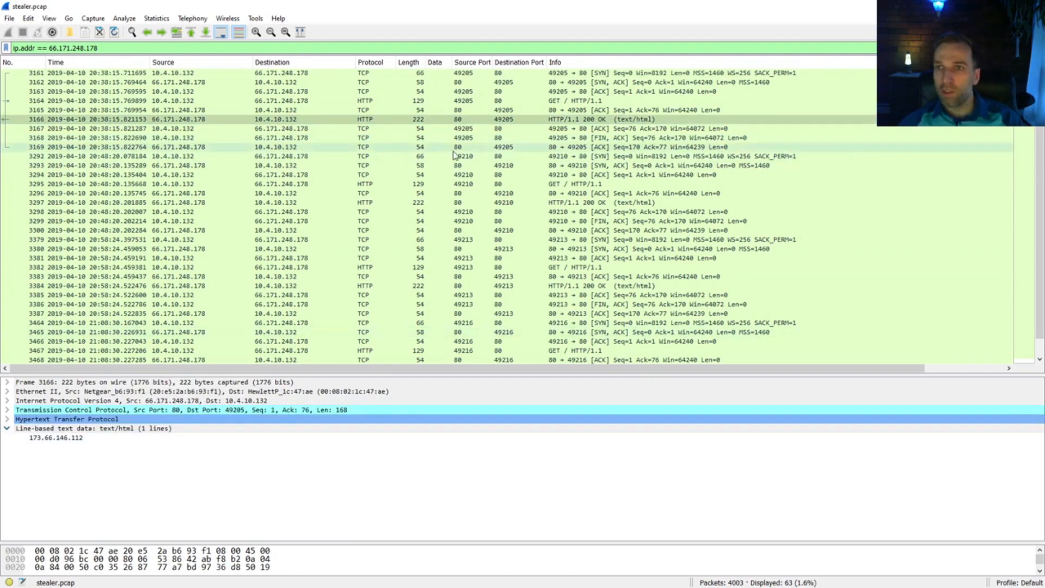
pyautogui.click(225, 121)
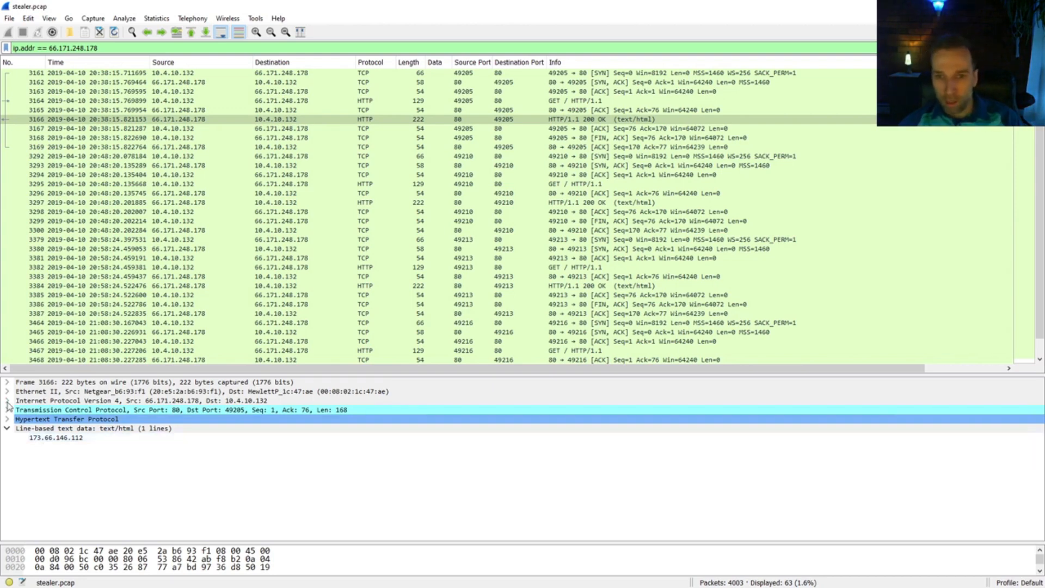
# - Expand the response's Hypertext Transfer Protocol details, read the status line, headers, content length and request URI, and collapse them
pyautogui.click(7, 419)
pyautogui.scroll(-1, 211, 470)
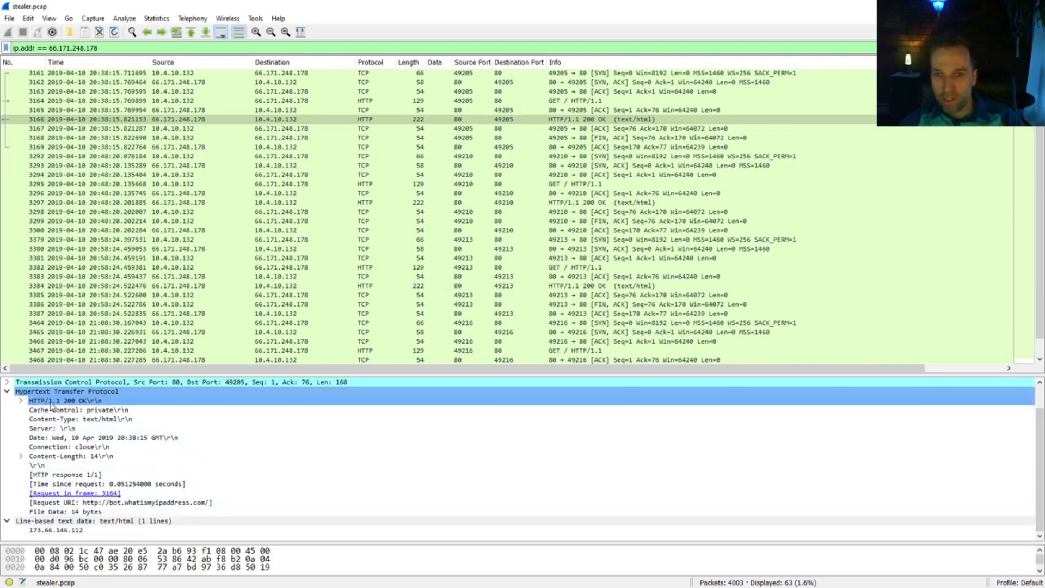
pyautogui.scroll(1, 82, 435)
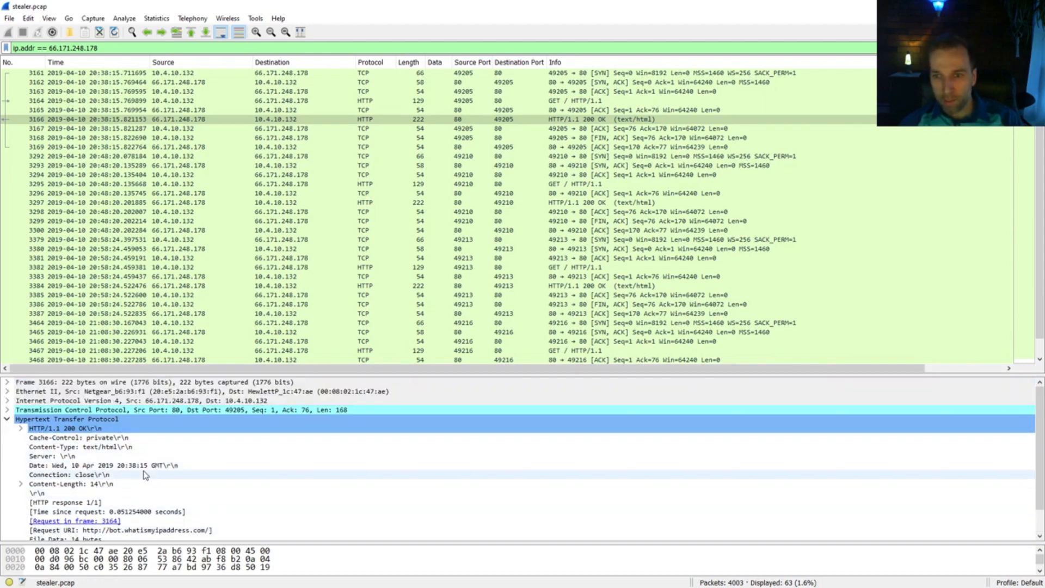
pyautogui.scroll(-1, 147, 495)
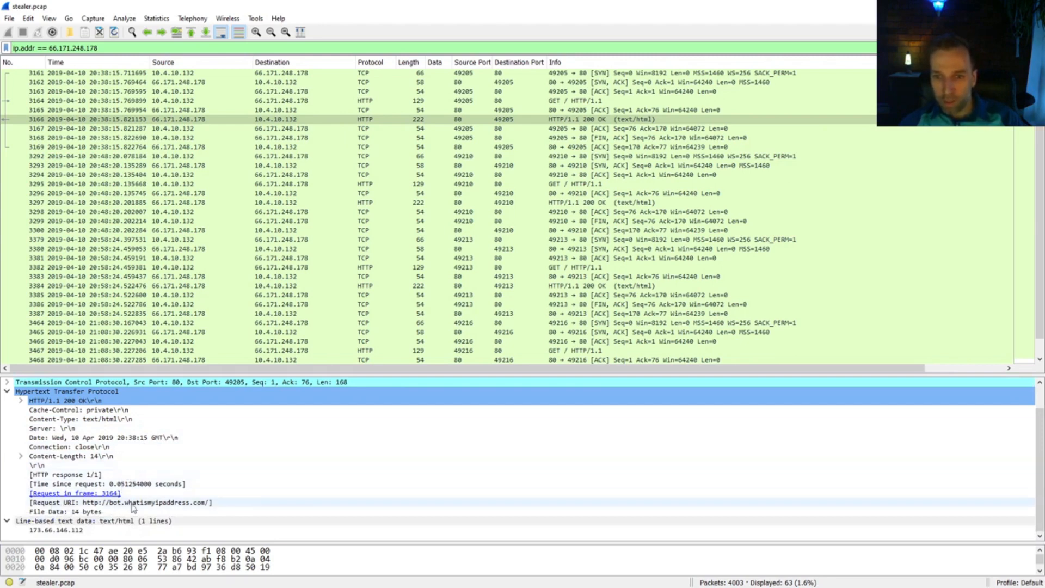
pyautogui.click(20, 401)
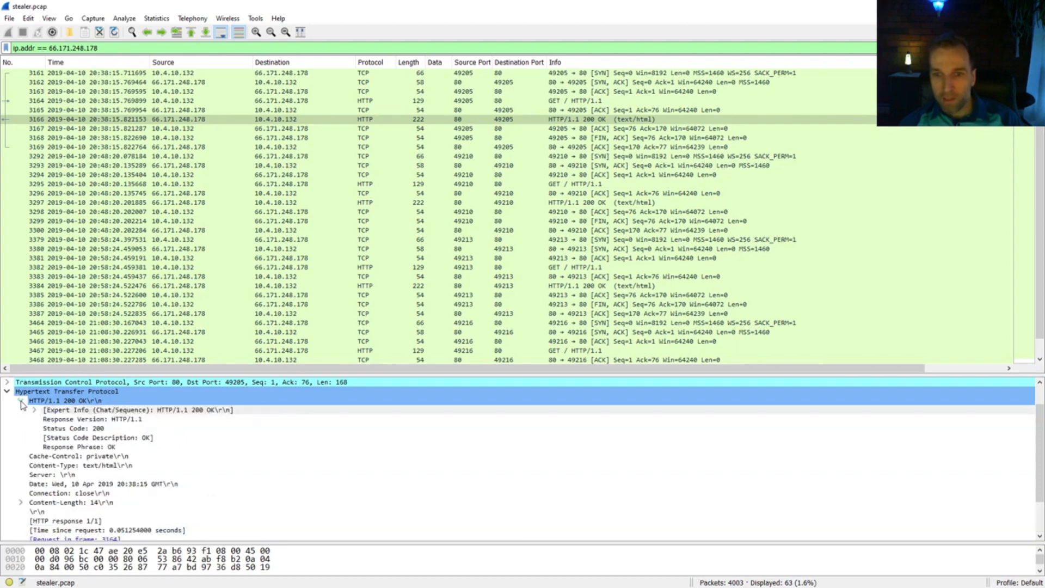
pyautogui.click(20, 401)
pyautogui.click(21, 457)
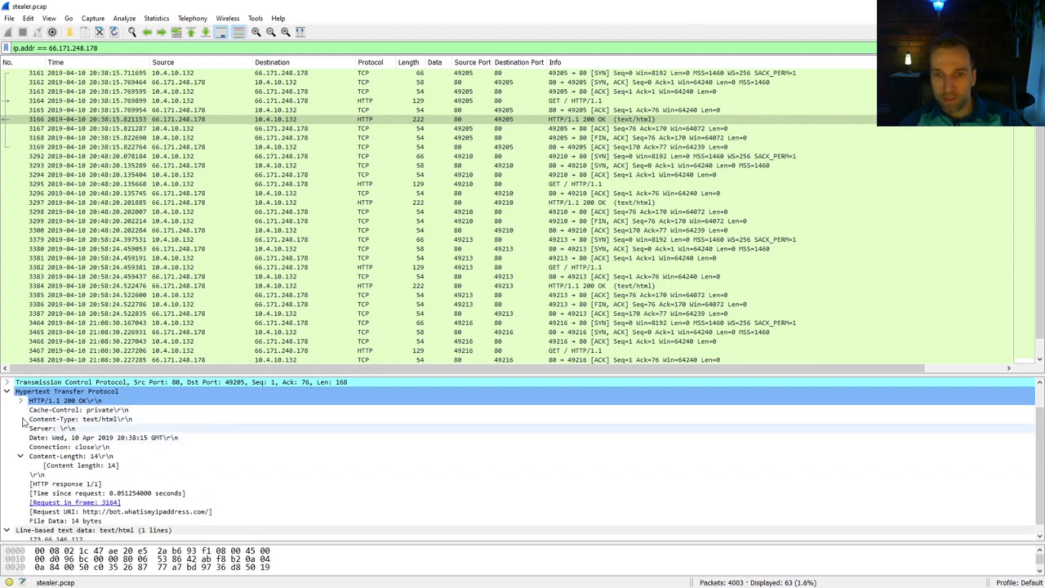
pyautogui.click(8, 391)
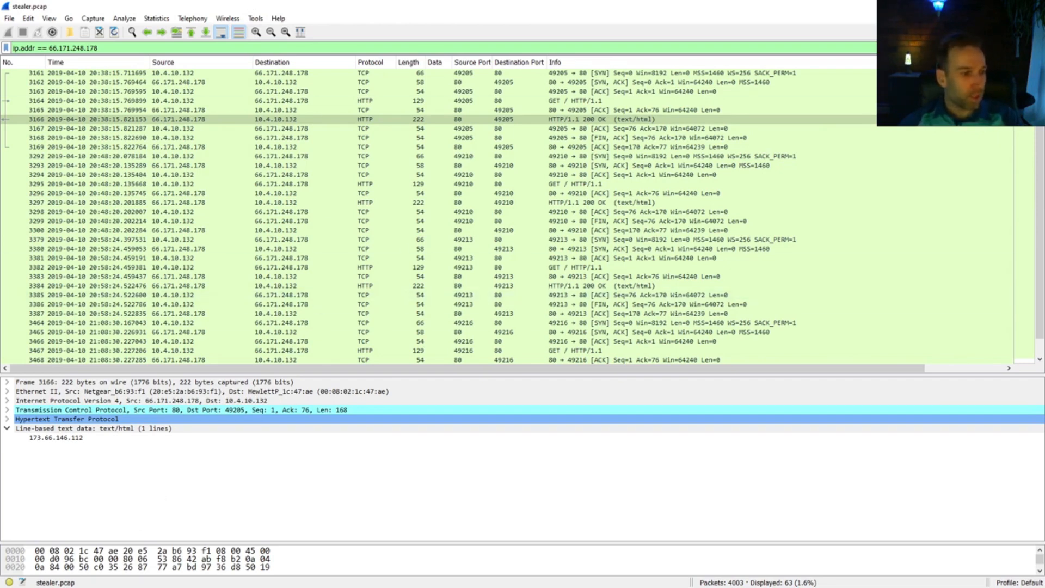
# - Switch to the browser, search for "ip look up" in a new tab and open the WhatIsMyIP.com IP Address Lookup tool
pyautogui.hotkey('alt', 'Tab')
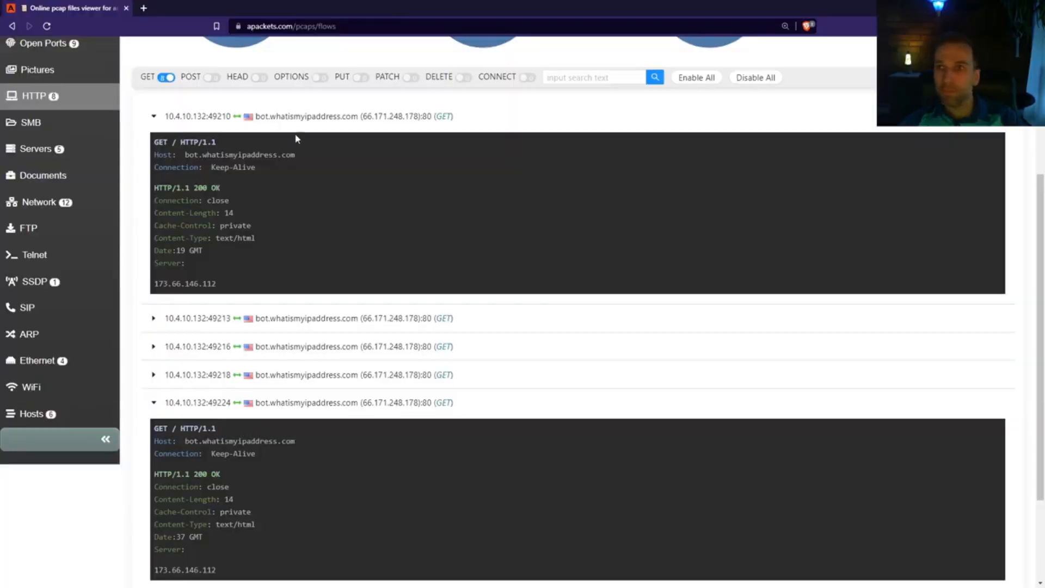
pyautogui.click(312, 28)
pyautogui.hotkey('ctrl', 't')
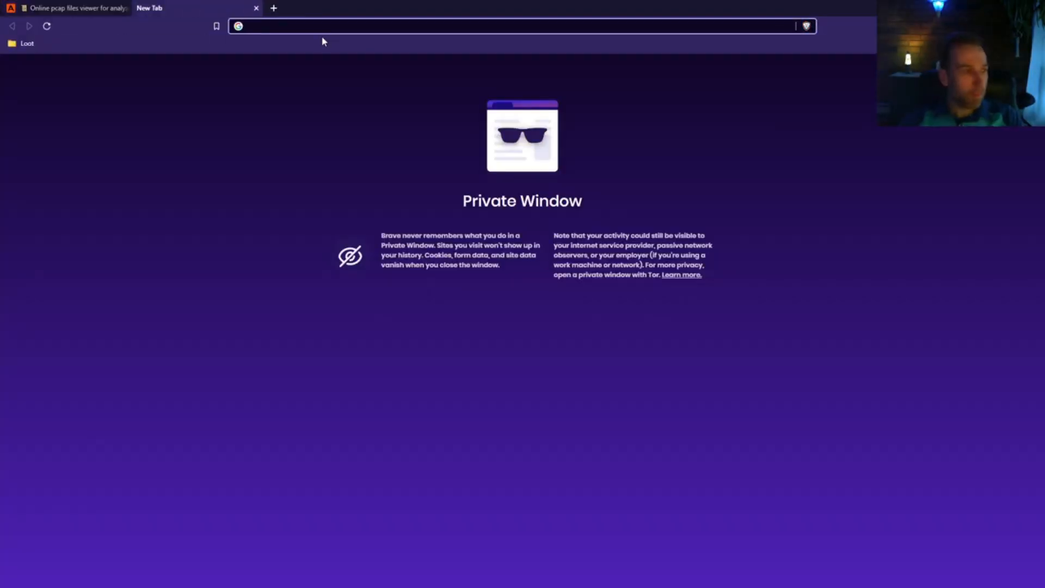
pyautogui.write('ip look up')
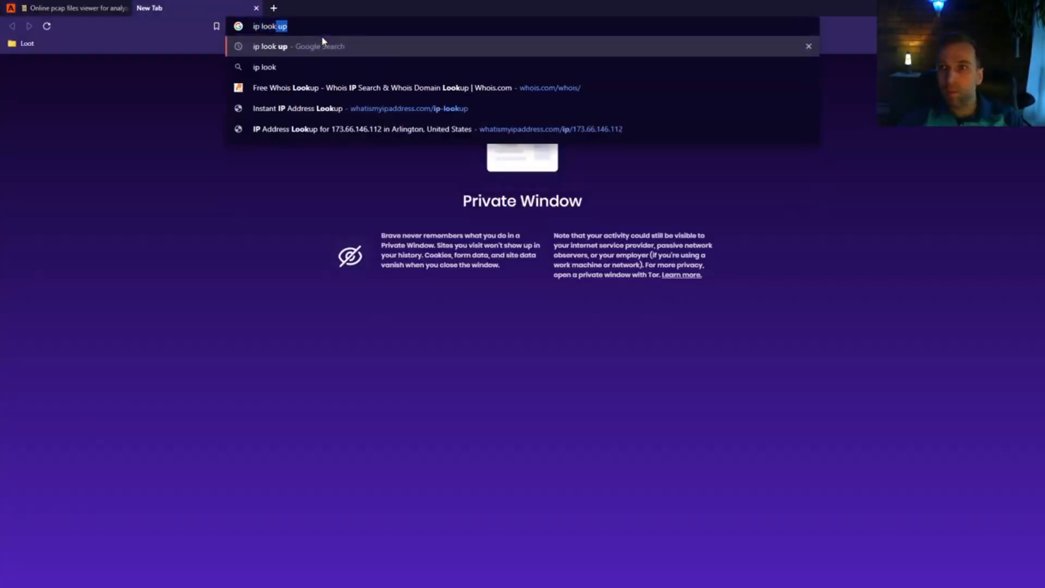
pyautogui.press('Return')
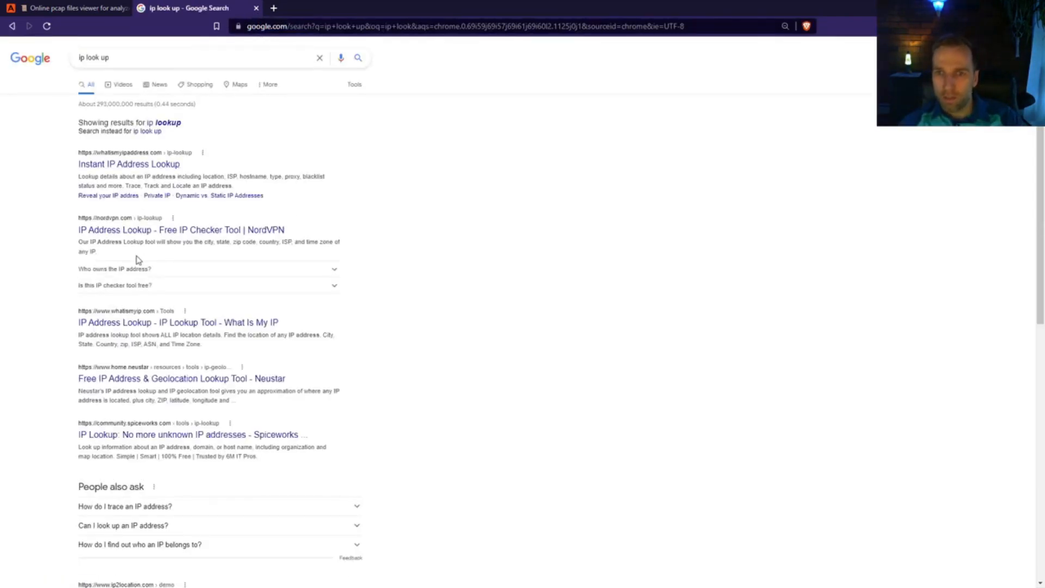
pyautogui.click(106, 329)
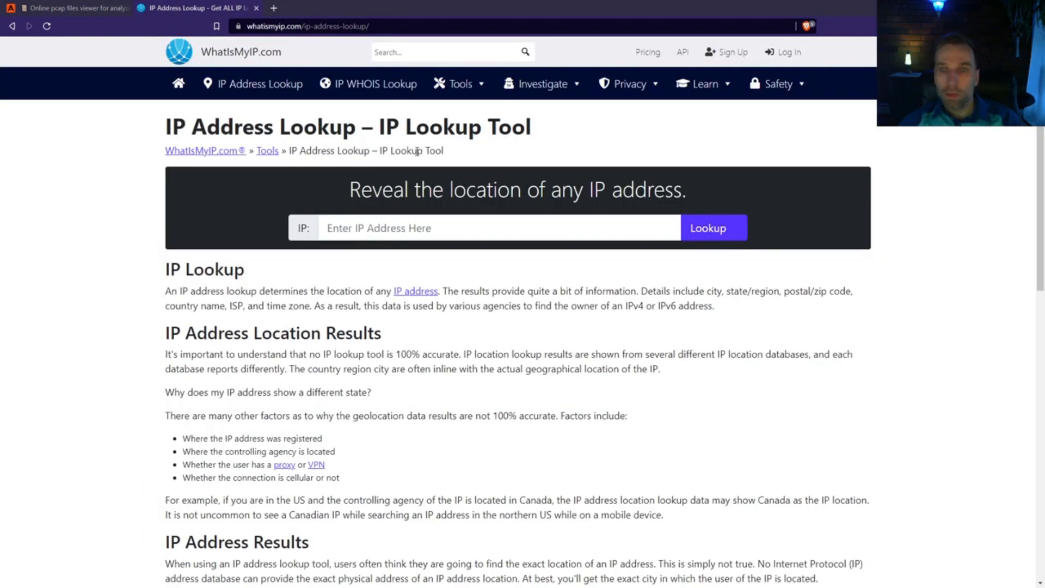
# - Look up the location and provider of 173.66.146.112, read the results and close the lookup tab
pyautogui.click(366, 234)
pyautogui.write('173.')
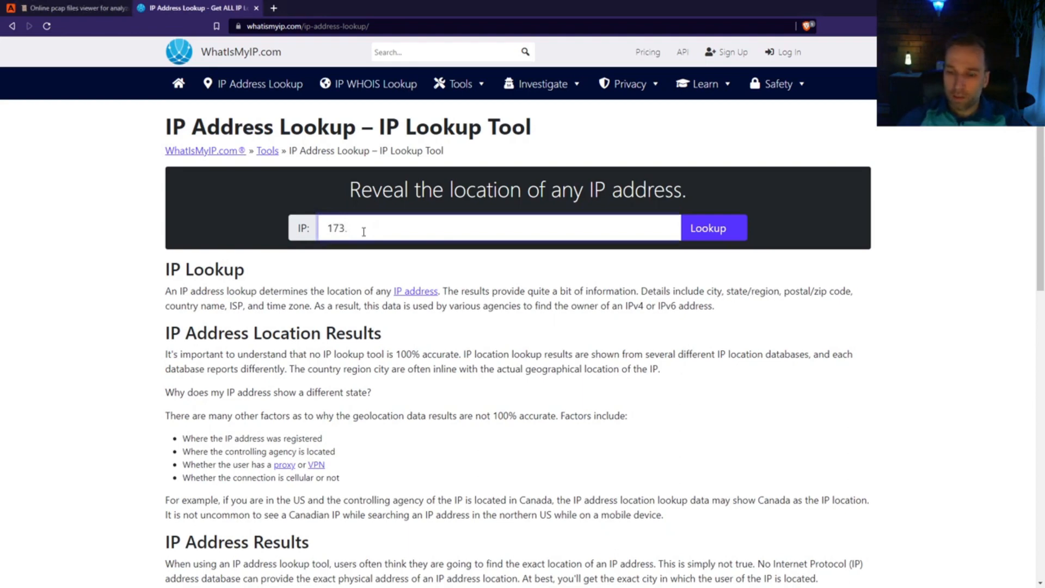
pyautogui.write('66.146.112')
pyautogui.press('Return')
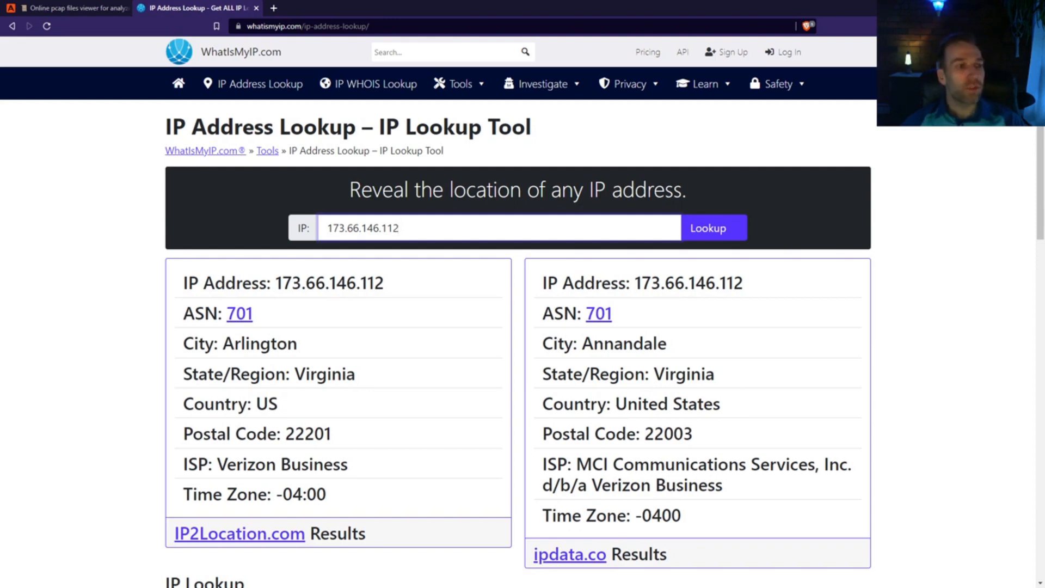
pyautogui.click(256, 8)
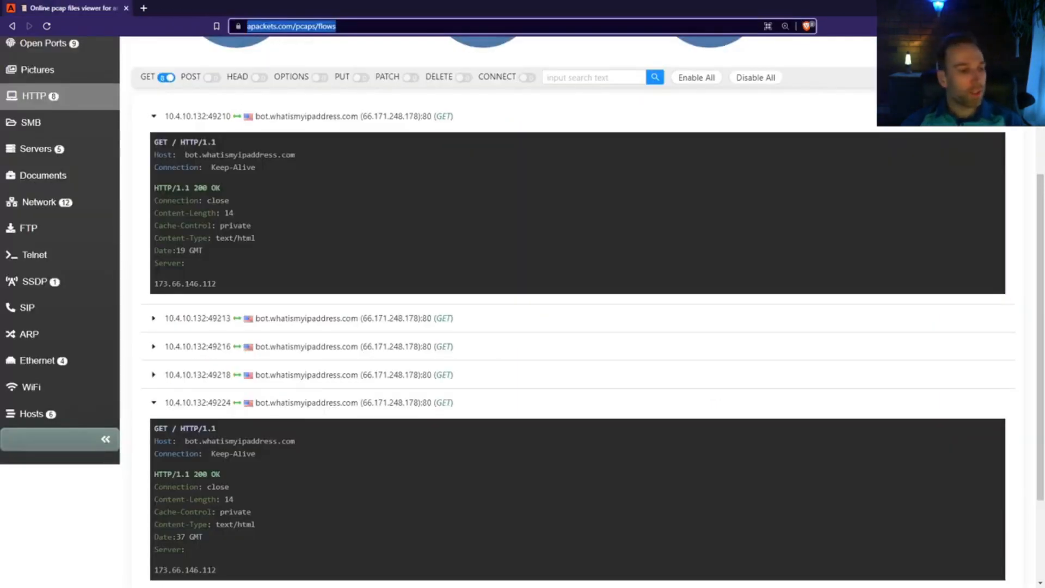
# - Switch back to Wireshark and clear the display filter to list all packets
pyautogui.hotkey('alt', 'Tab')
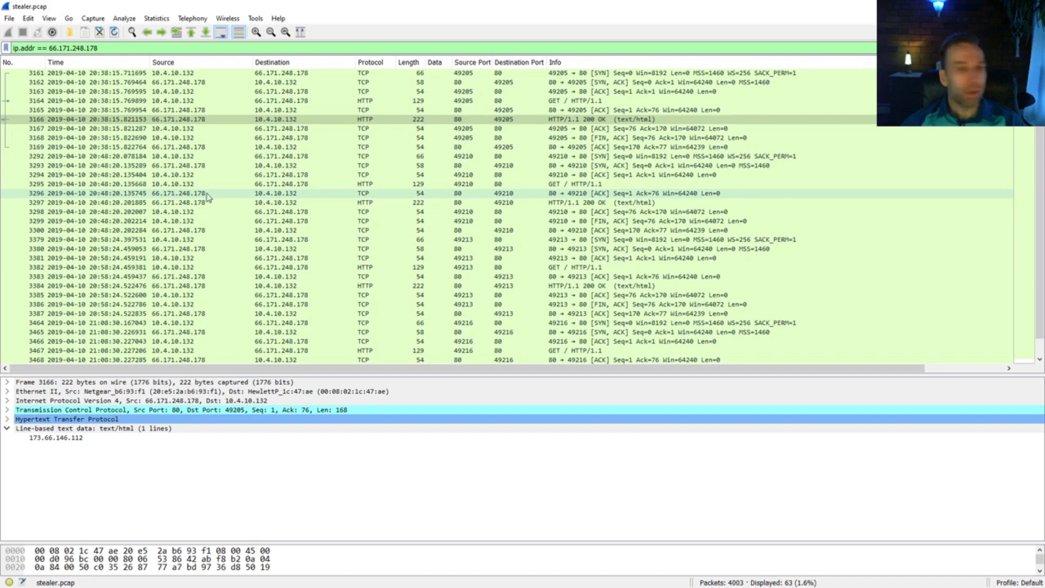
pyautogui.click(303, 47)
pyautogui.press('BackSpace')
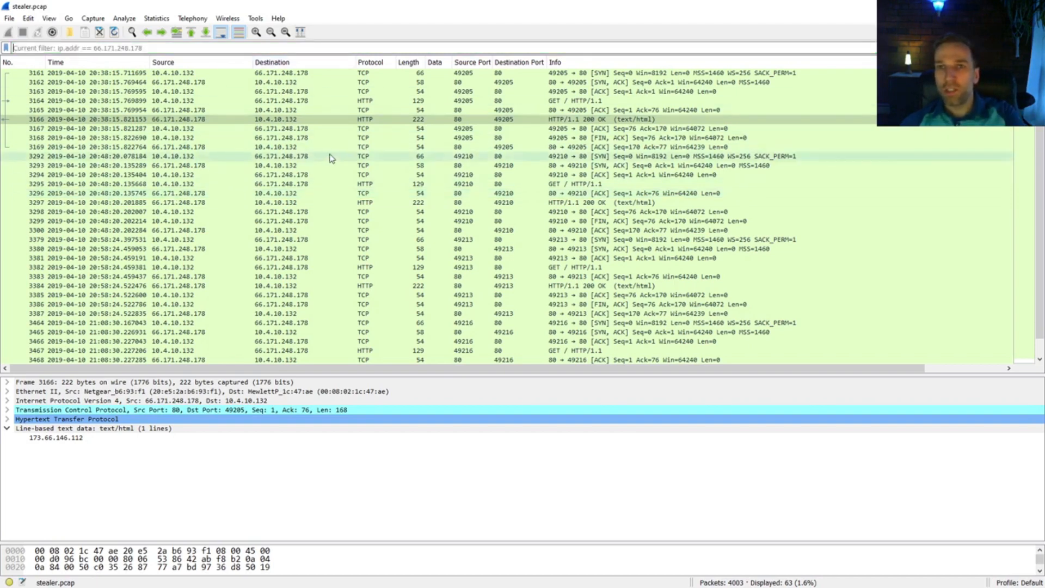
pyautogui.press('Return')
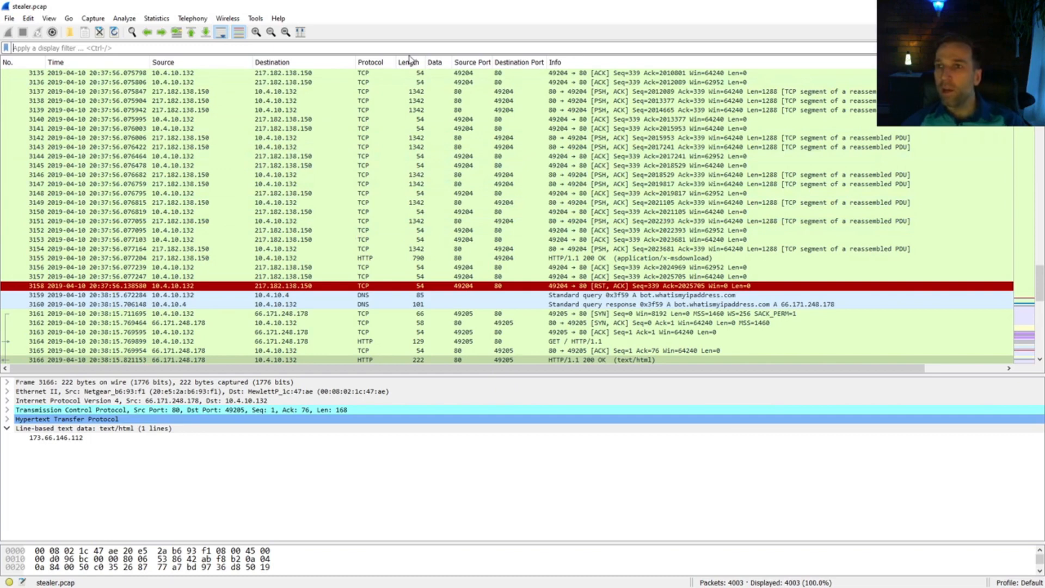
# - Sort the packet list by protocol and look through the DNS, HTTP, SMB2 and SMTP traffic
pyautogui.click(369, 64)
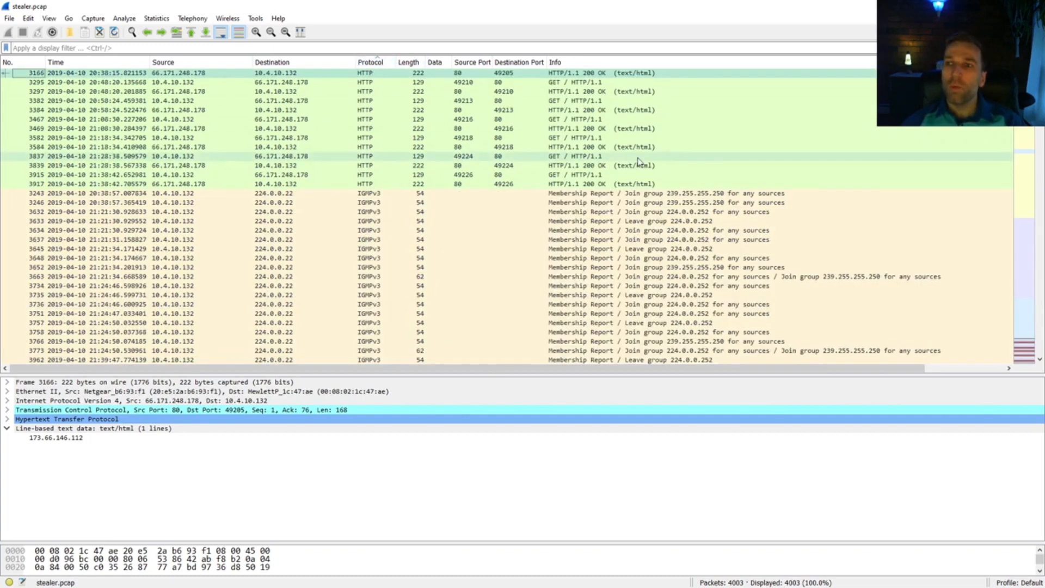
pyautogui.scroll(20, 506, 216)
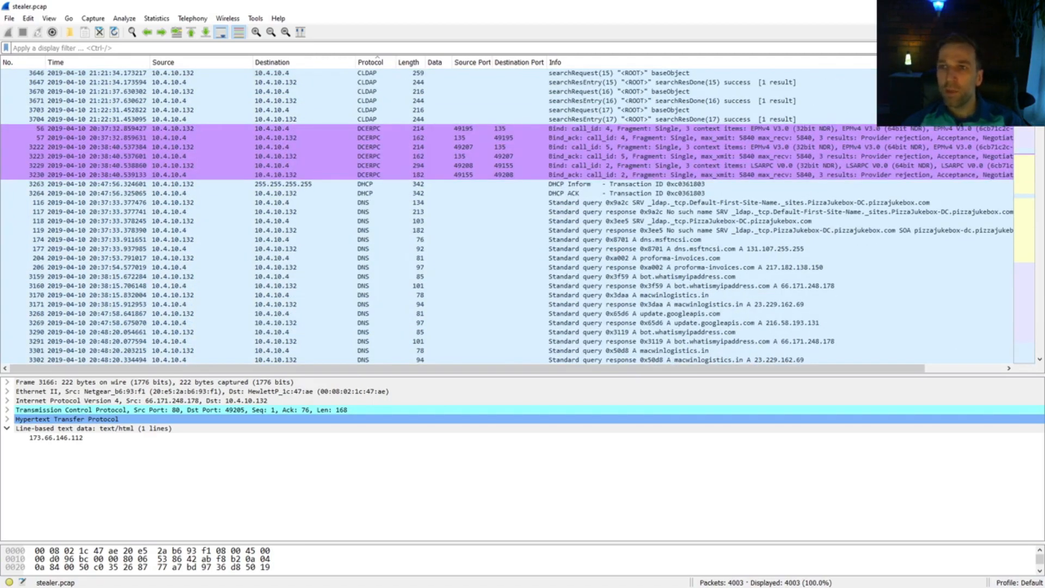
pyautogui.scroll(-20, 517, 216)
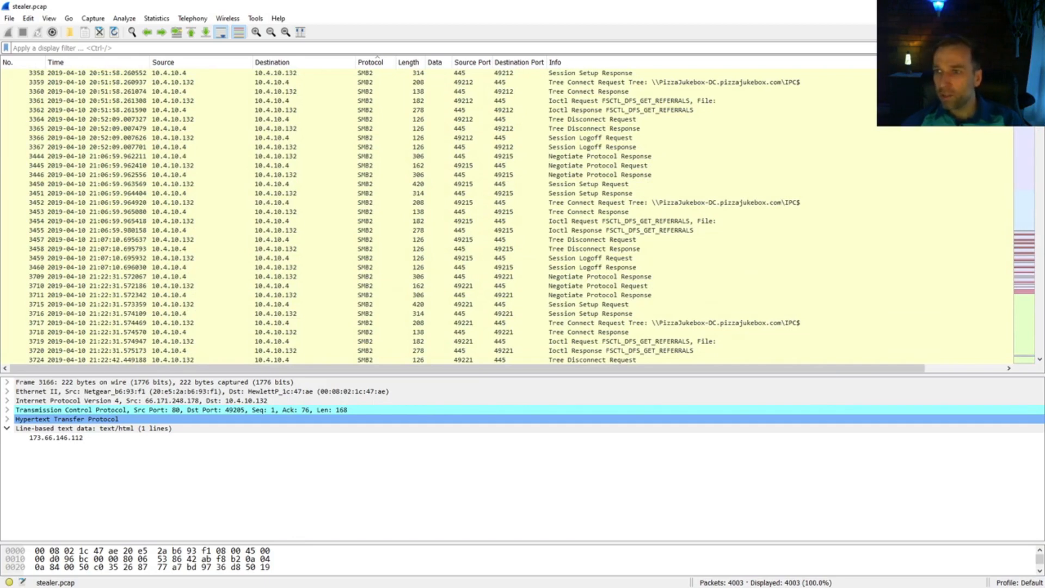
pyautogui.scroll(-10, 506, 215)
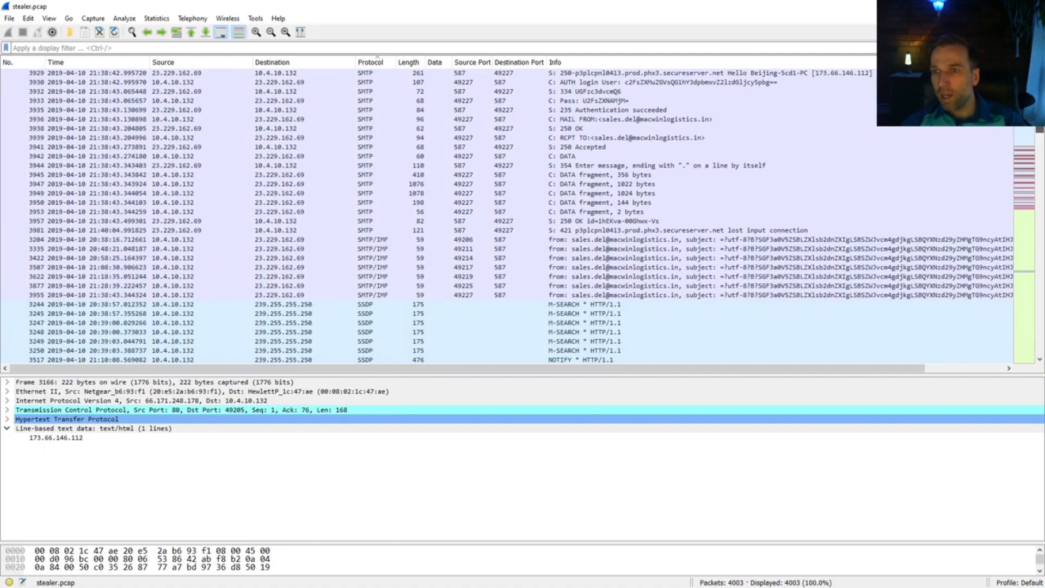
# - Select the SMTP AUTH login packet from port 49217 and examine the mail exchange that follows it
pyautogui.scroll(15, 506, 215)
pyautogui.scroll(14, 506, 216)
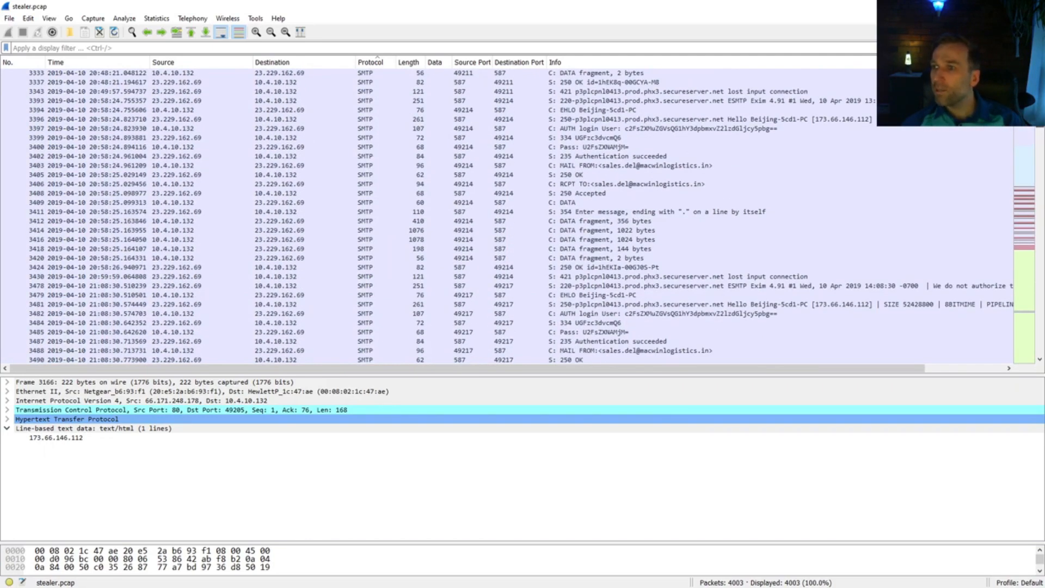
pyautogui.click(384, 314)
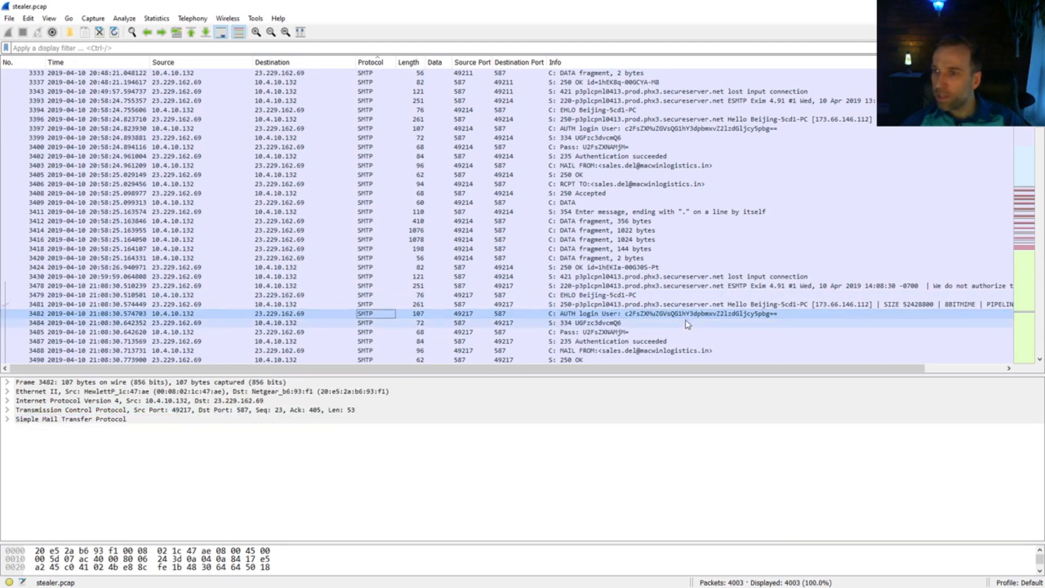
pyautogui.scroll(-6, 674, 320)
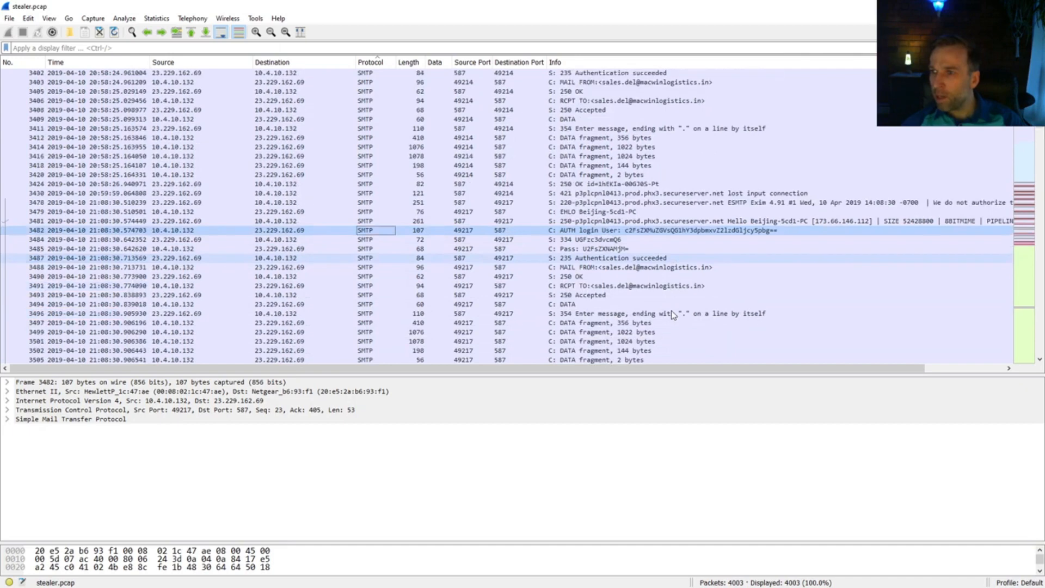
# - Follow the TCP stream of the SMTP AUTH login packet from port 49217, maximize the stream window and read through the conversation
pyautogui.scroll(-3, 673, 314)
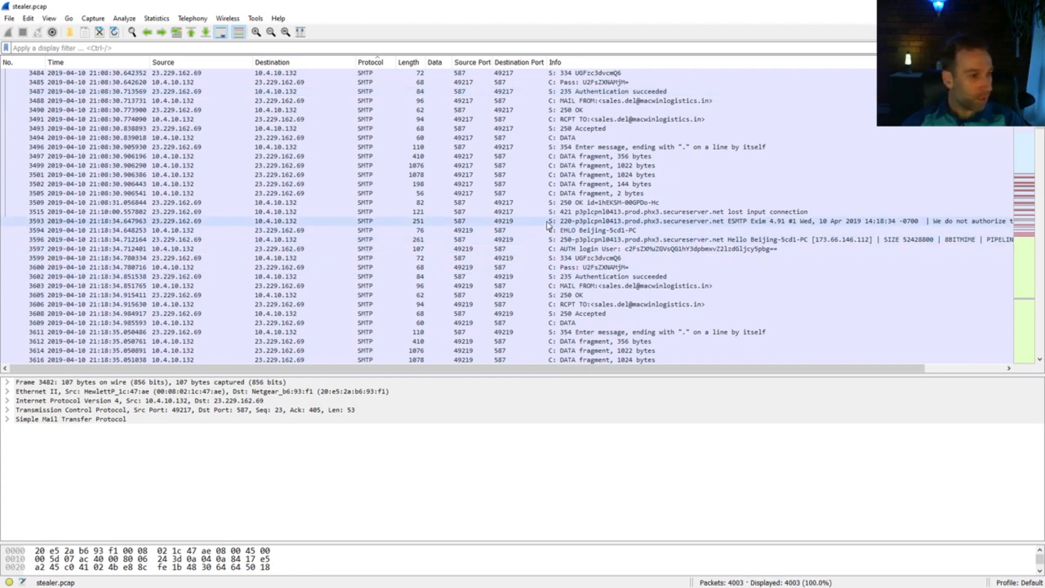
pyautogui.scroll(7, 547, 226)
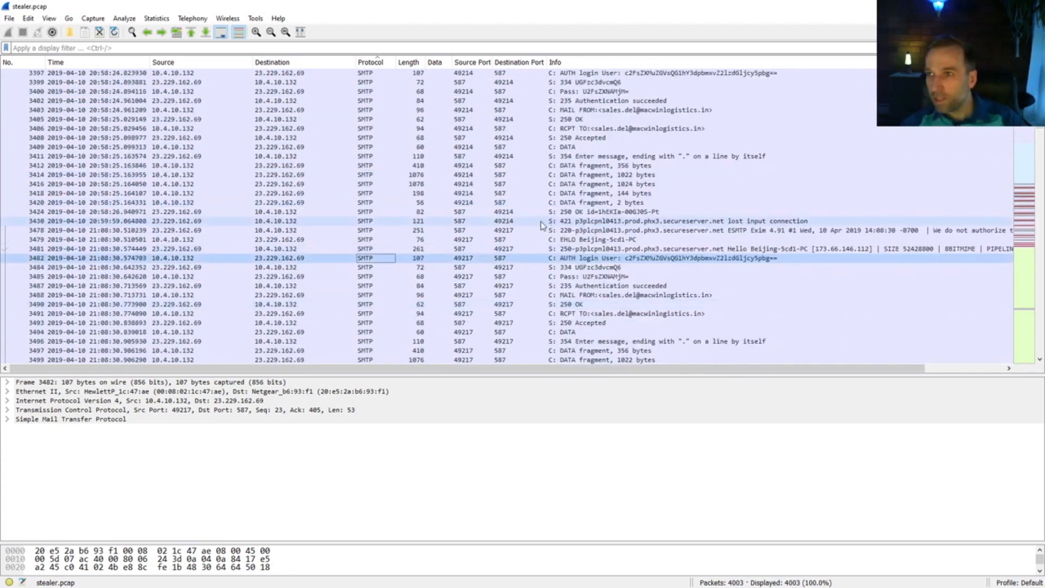
pyautogui.rightClick(433, 258)
pyautogui.moveTo(467, 386)
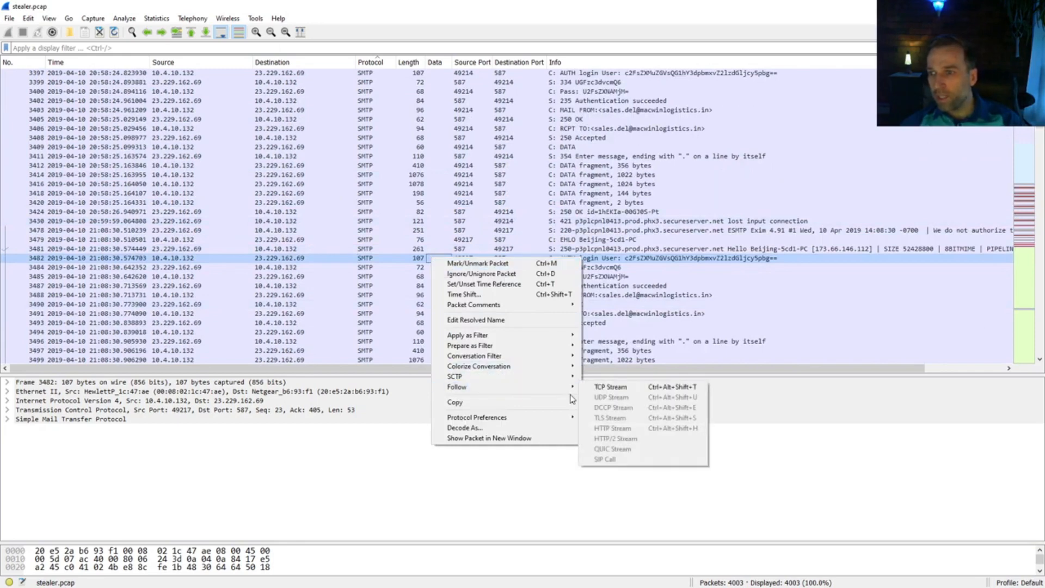
pyautogui.click(608, 387)
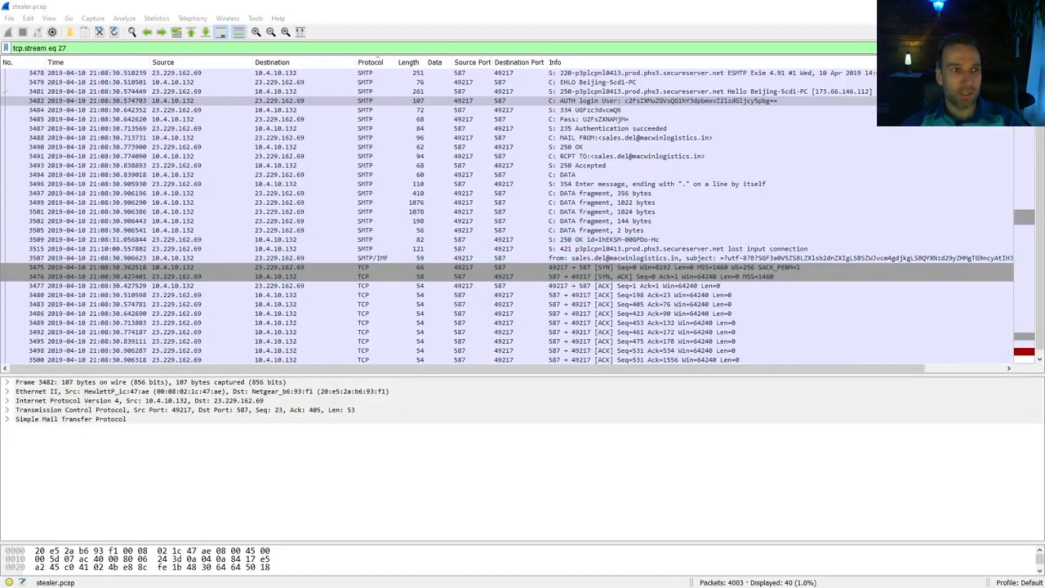
pyautogui.moveTo(484, 78); pyautogui.dragTo(735, 140)
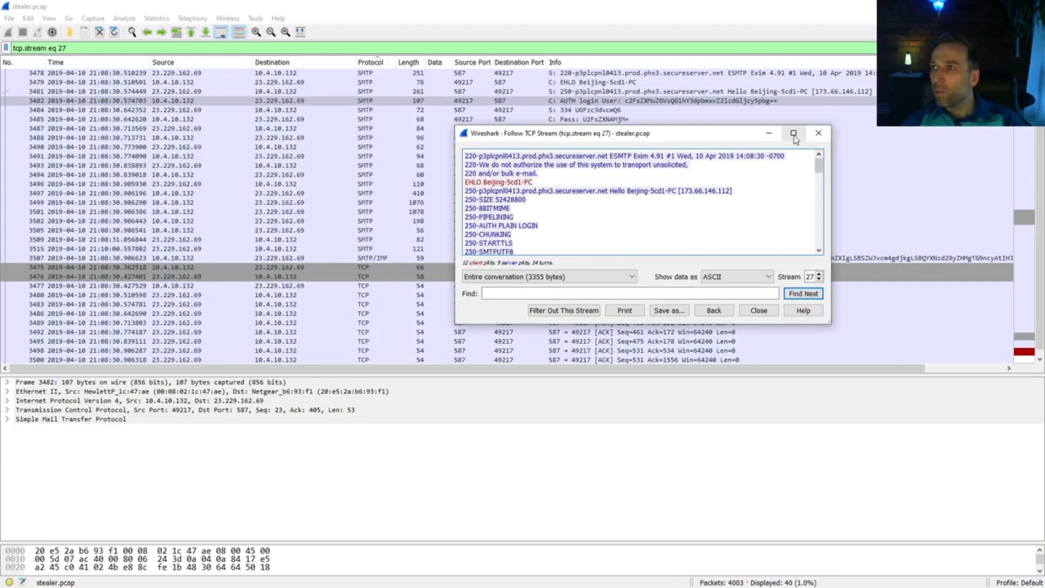
pyautogui.click(792, 133)
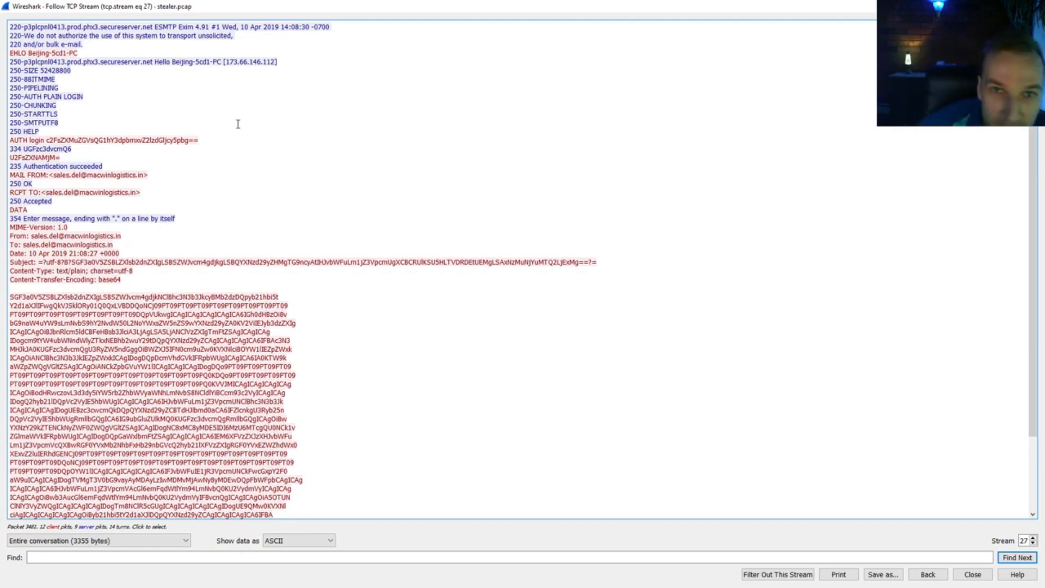
pyautogui.scroll(-3, 338, 134)
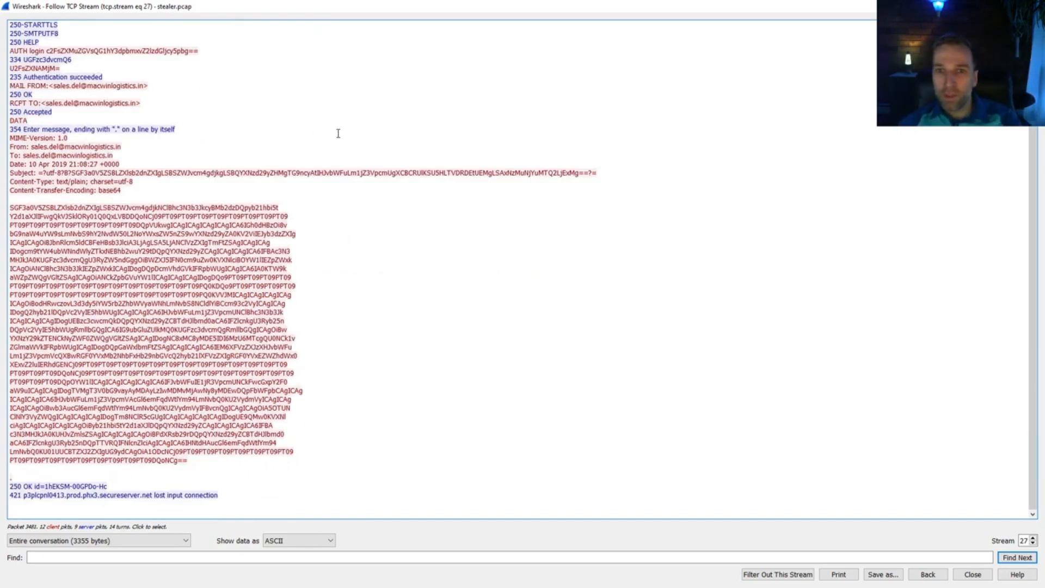
pyautogui.scroll(3, 338, 134)
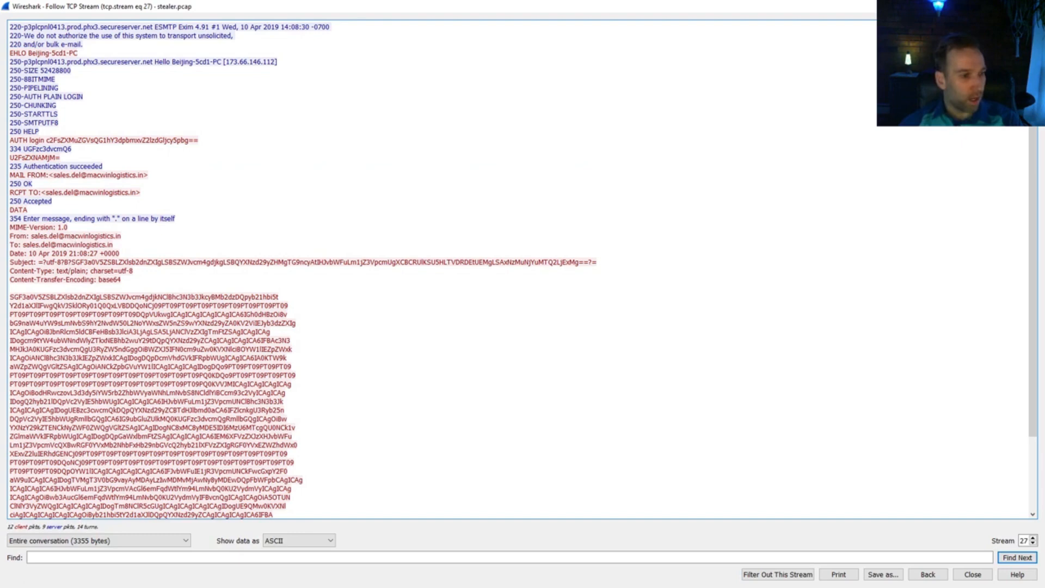
# - Switch to A-Packets in the browser, open the network graph and examine the macwinlogistics.in node linked to 10.4.10.132
pyautogui.hotkey('alt', 'Tab')
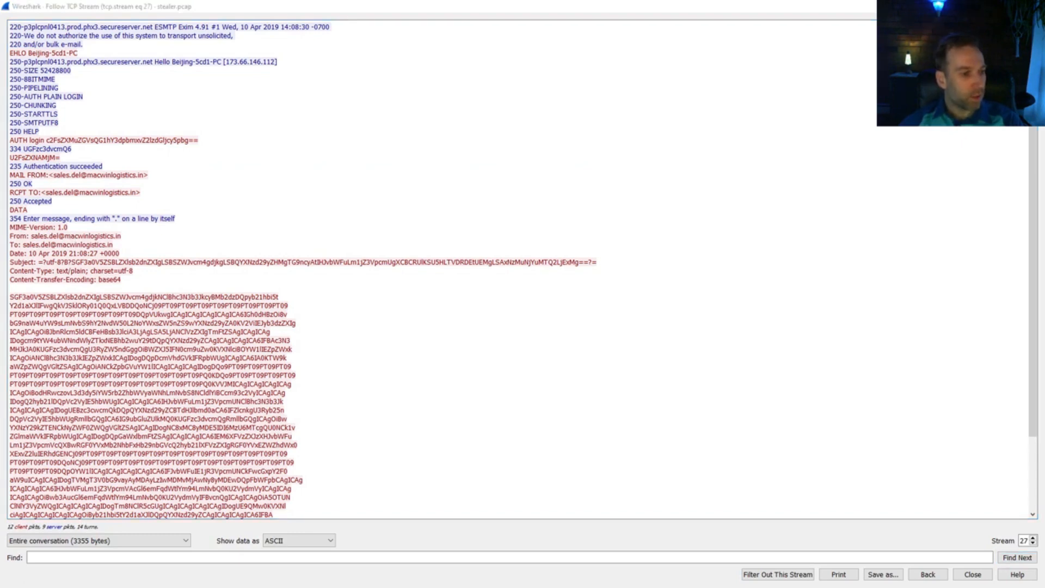
pyautogui.hotkey('alt', 'Tab')
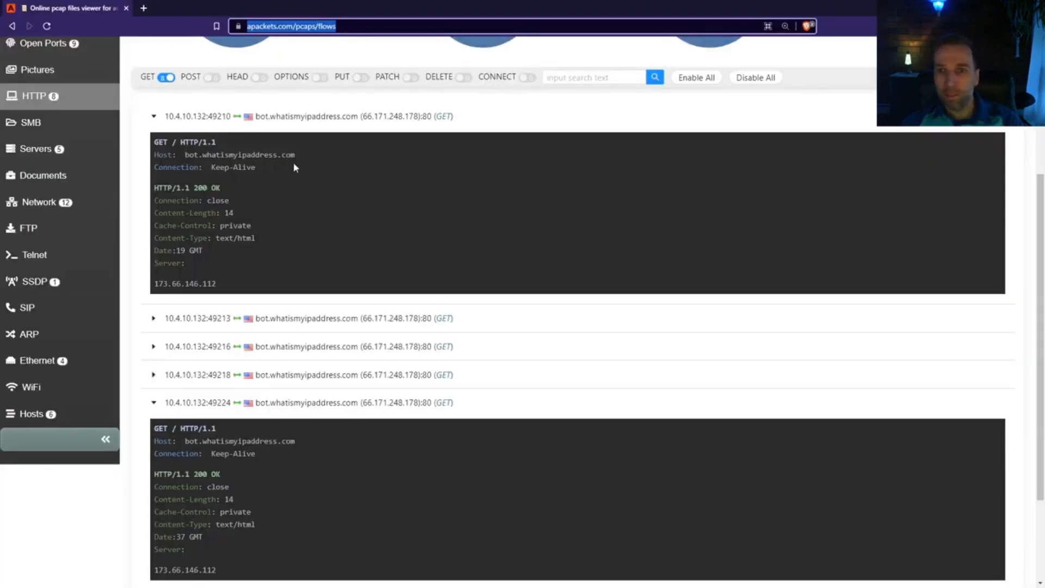
pyautogui.click(50, 204)
pyautogui.moveTo(339, 344)
pyautogui.scroll(3, 350, 226)
pyautogui.moveTo(431, 198); pyautogui.dragTo(298, 216)
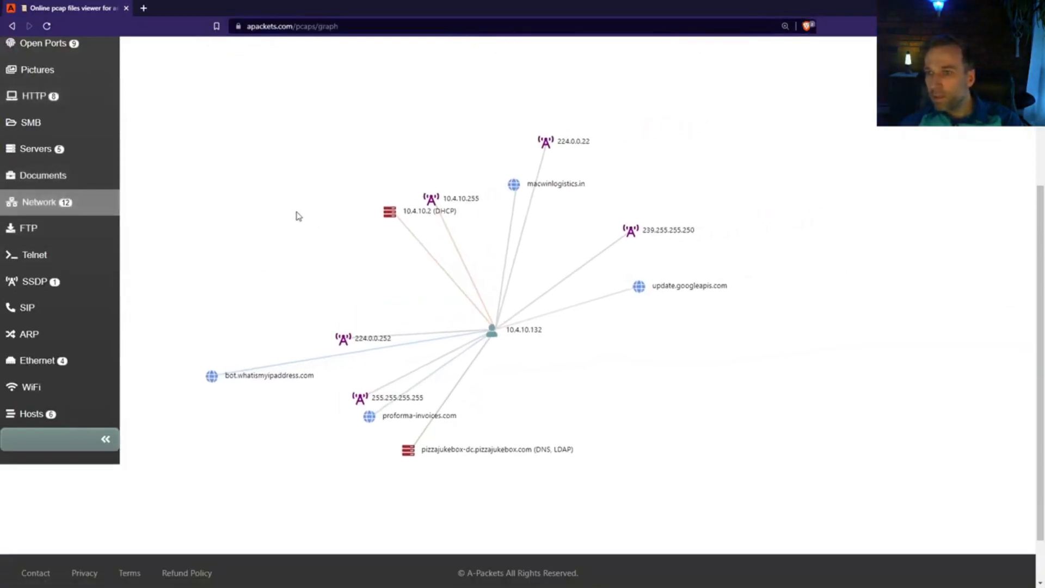
pyautogui.moveTo(513, 185)
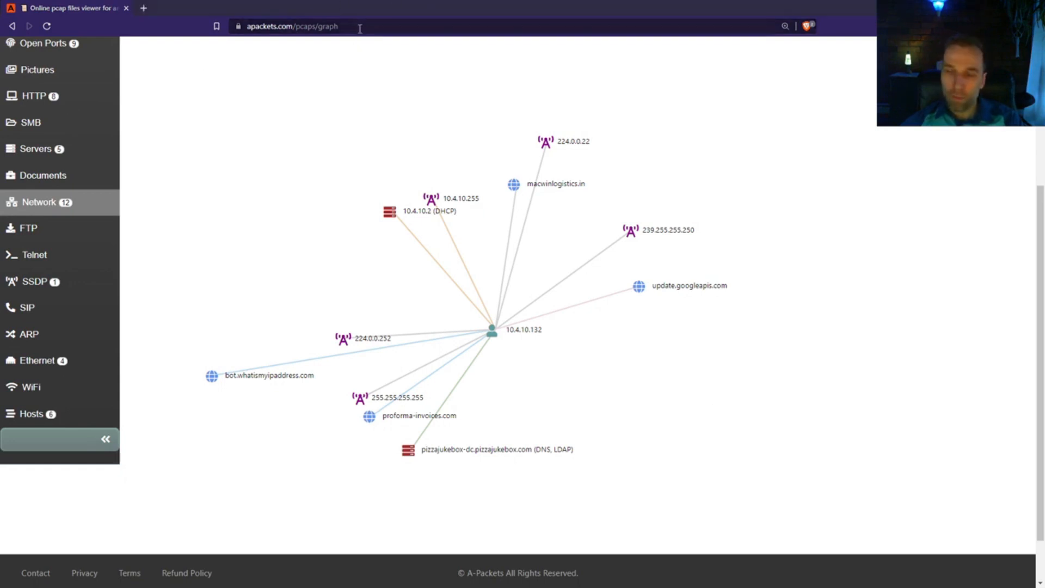
# - Search the web for "domain lookup" in a new tab and open the Whois Domain Lookup site
pyautogui.hotkey('ctrl', 't')
pyautogui.write('domain lookup')
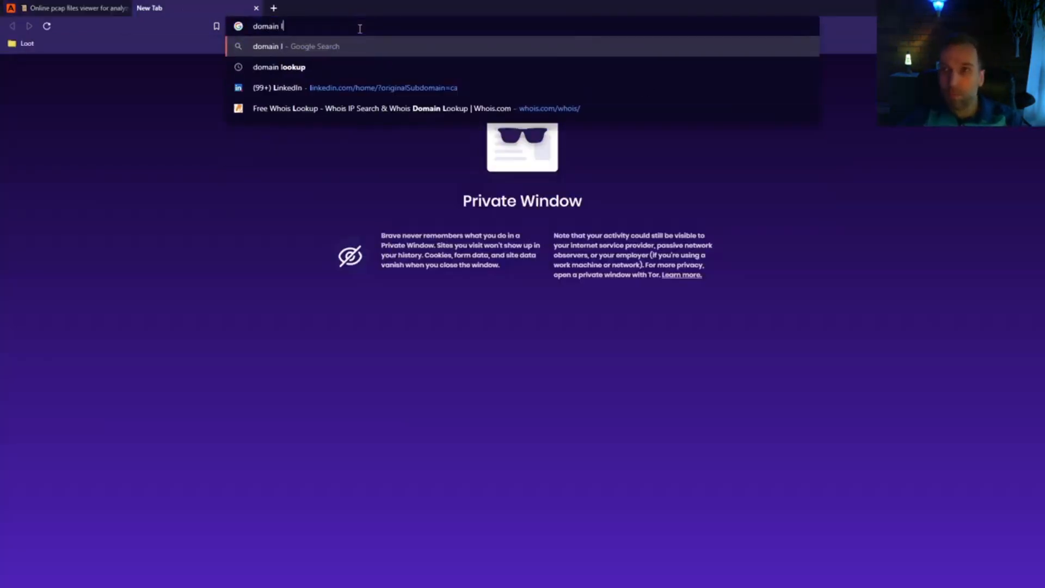
pyautogui.press('Return')
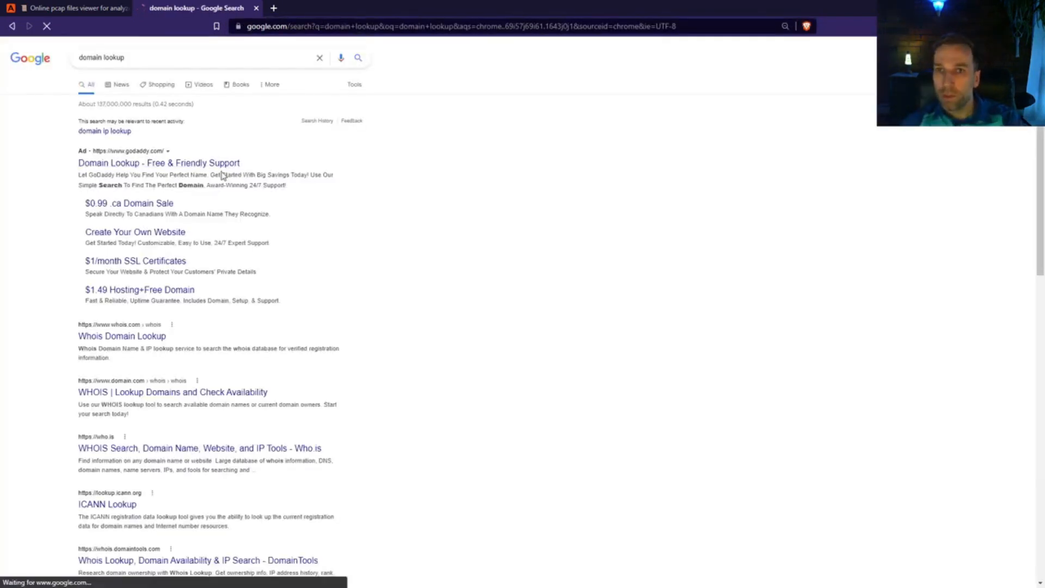
pyautogui.click(122, 347)
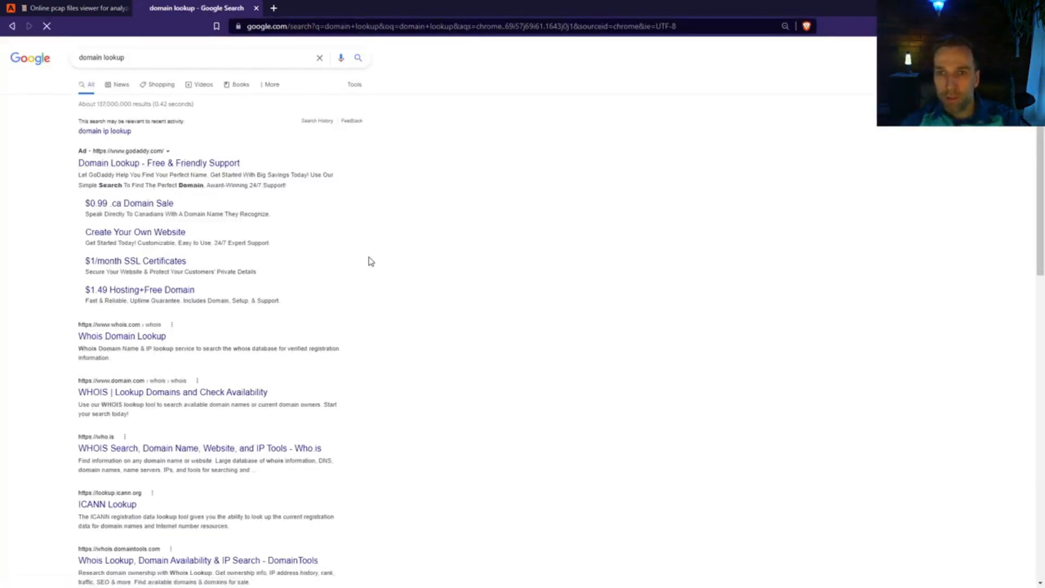
# - Look up the Whois record of 23.229.162.69 and examine its organization and registration details
pyautogui.click(319, 241)
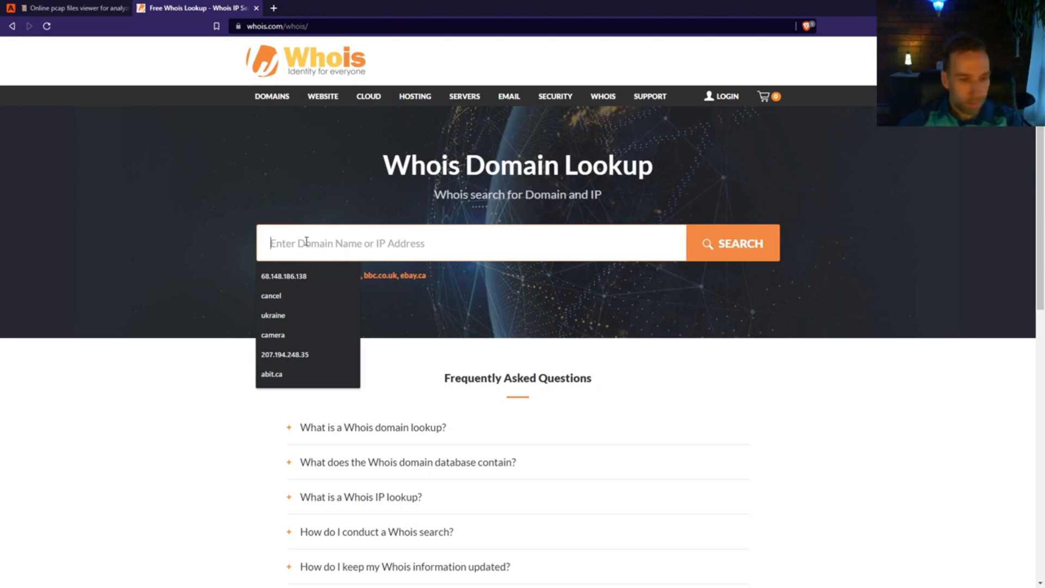
pyautogui.write('23')
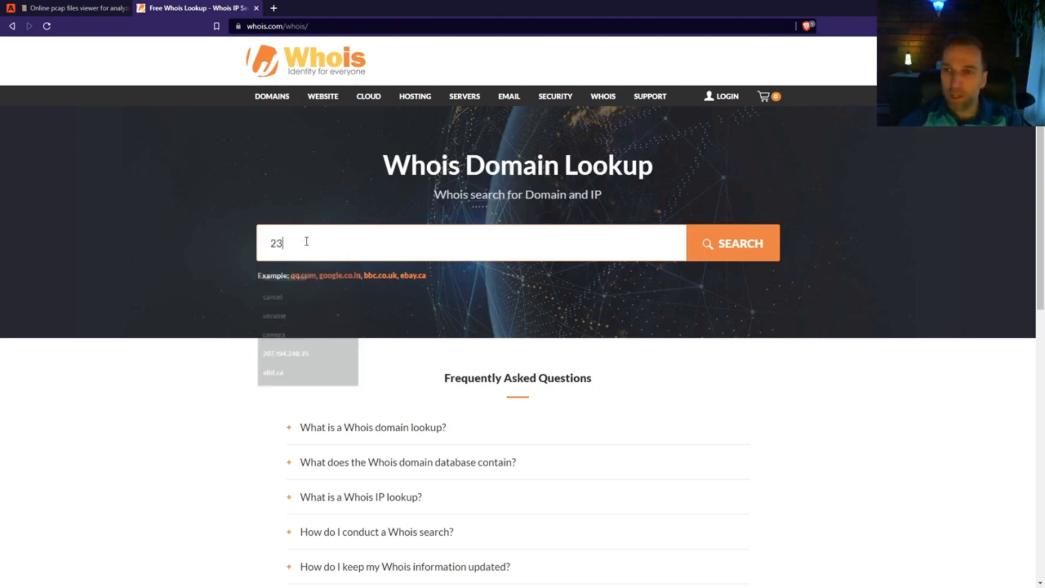
pyautogui.write('.229.162.69')
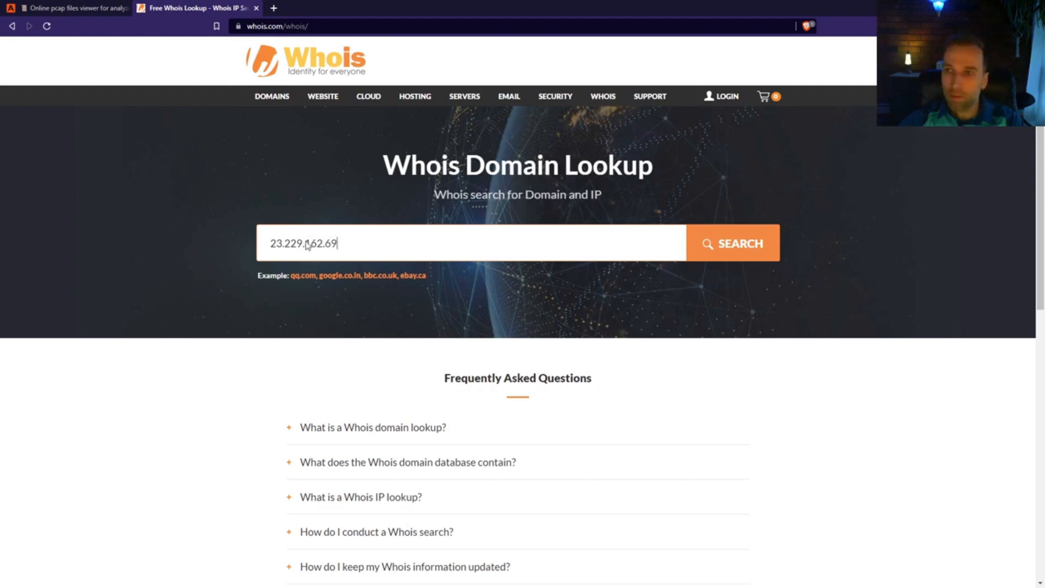
pyautogui.press('Return')
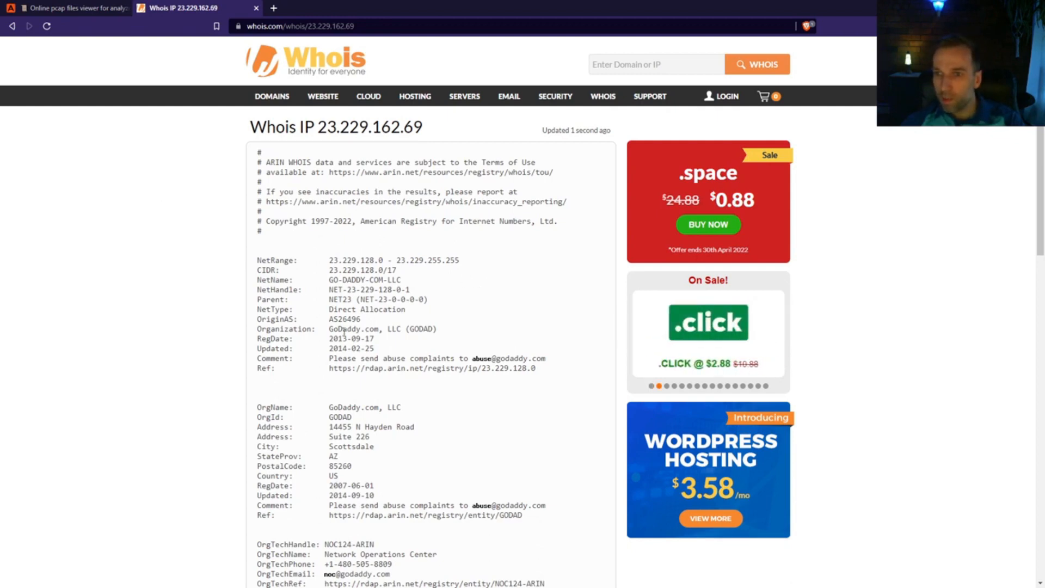
pyautogui.moveTo(357, 348); pyautogui.dragTo(367, 349)
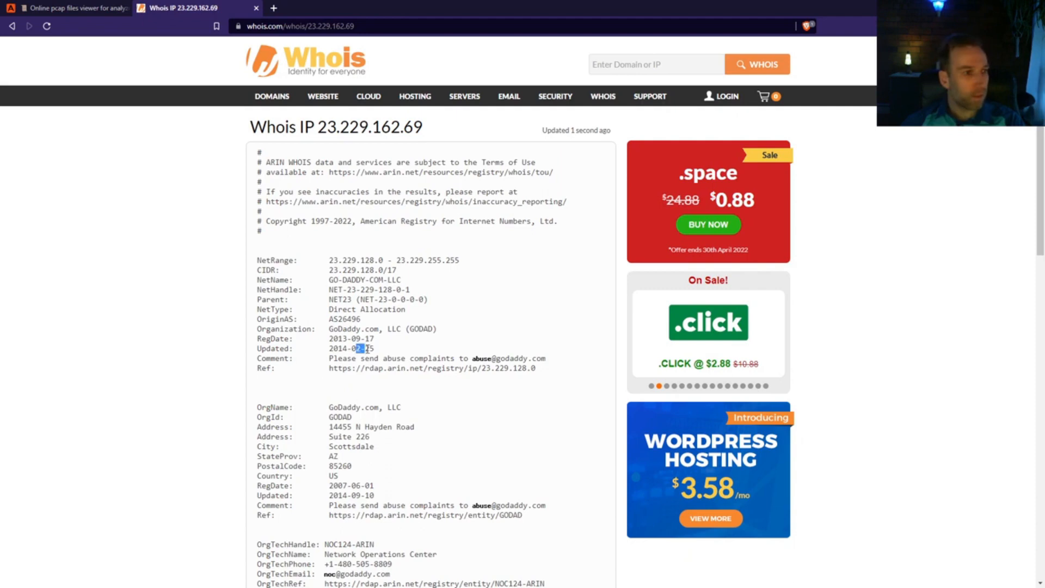
pyautogui.click(416, 343)
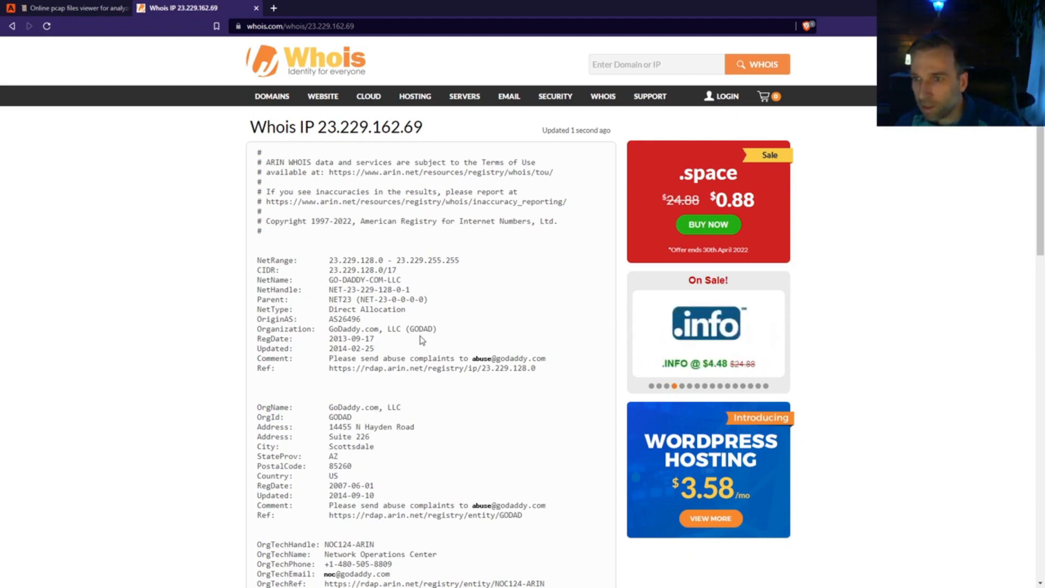
pyautogui.scroll(-2, 422, 341)
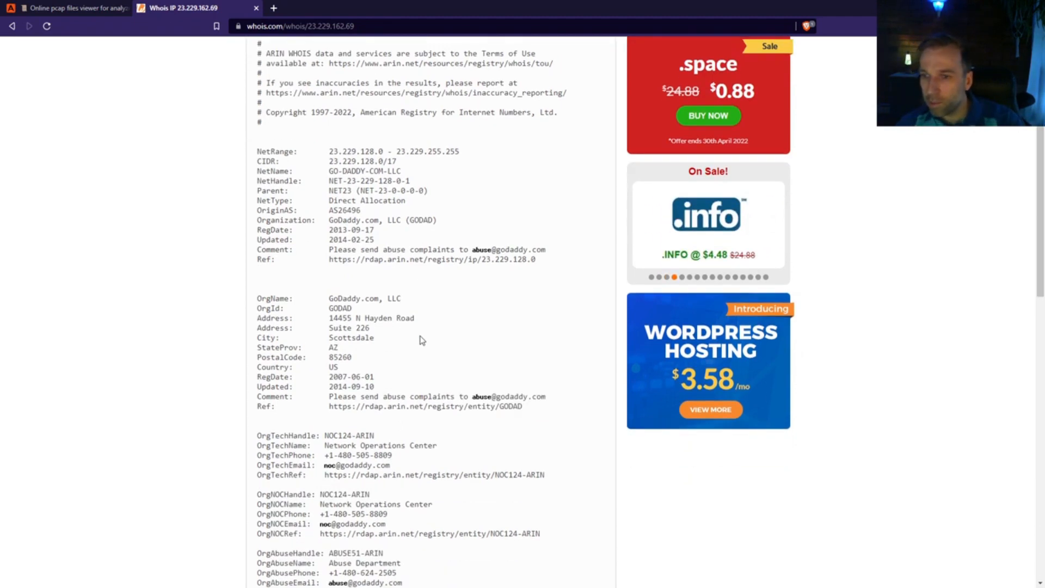
pyautogui.press('F5')
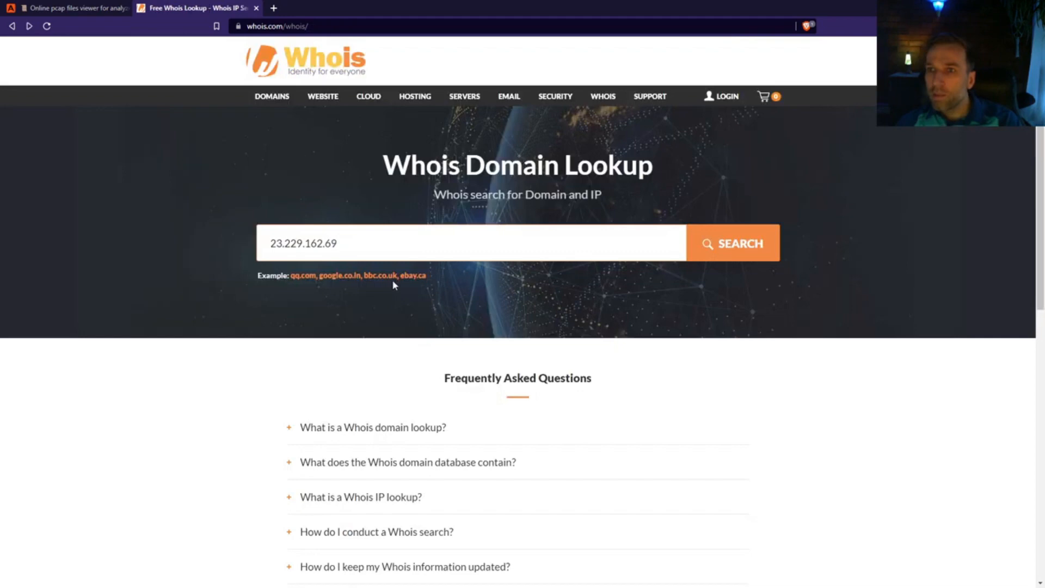
pyautogui.scroll(2, 497, 278)
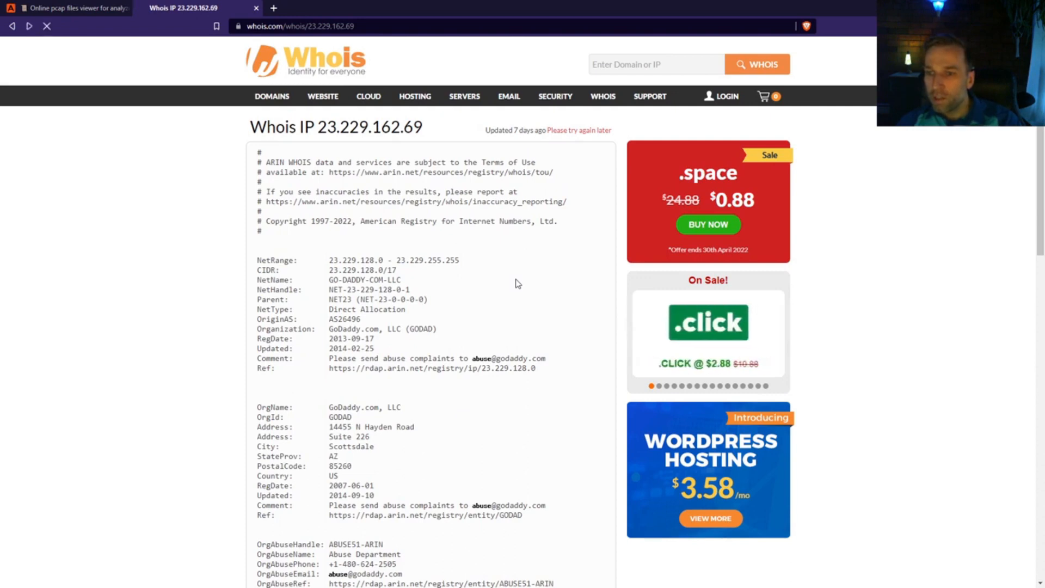
# - Return to the Whois search form, look up macwinlogistics.in and examine its registrar and registrant details
pyautogui.hotkey('alt', 'Left')
pyautogui.moveTo(415, 240); pyautogui.dragTo(204, 237)
pyautogui.press('BackSpace')
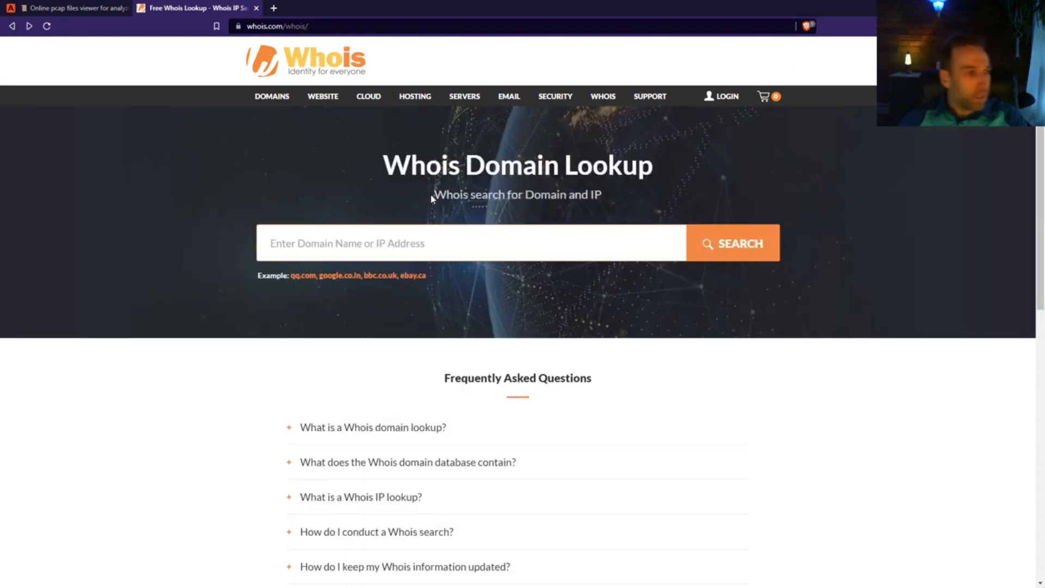
pyautogui.write('macwin')
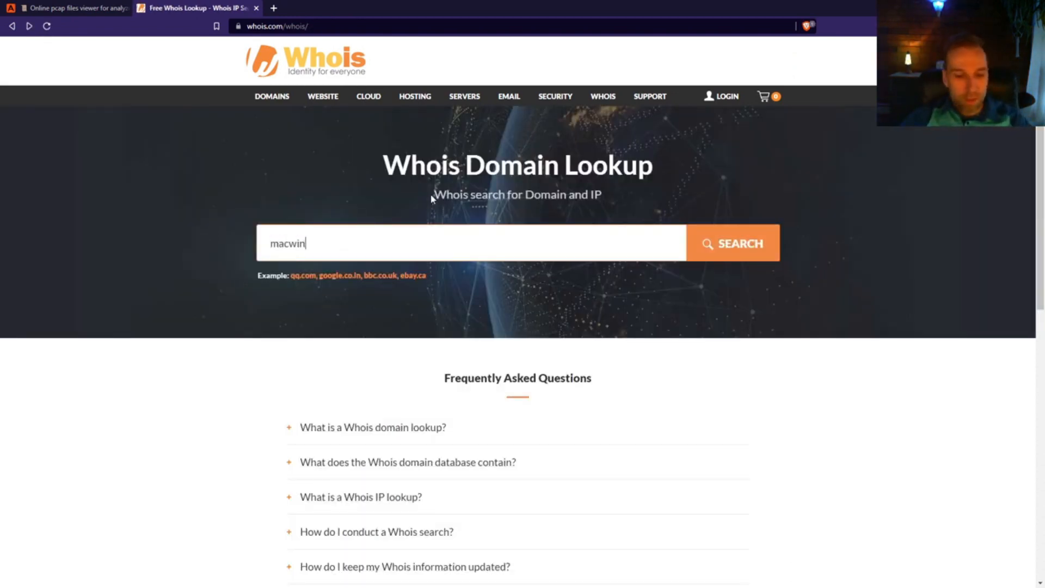
pyautogui.write('logistics.in')
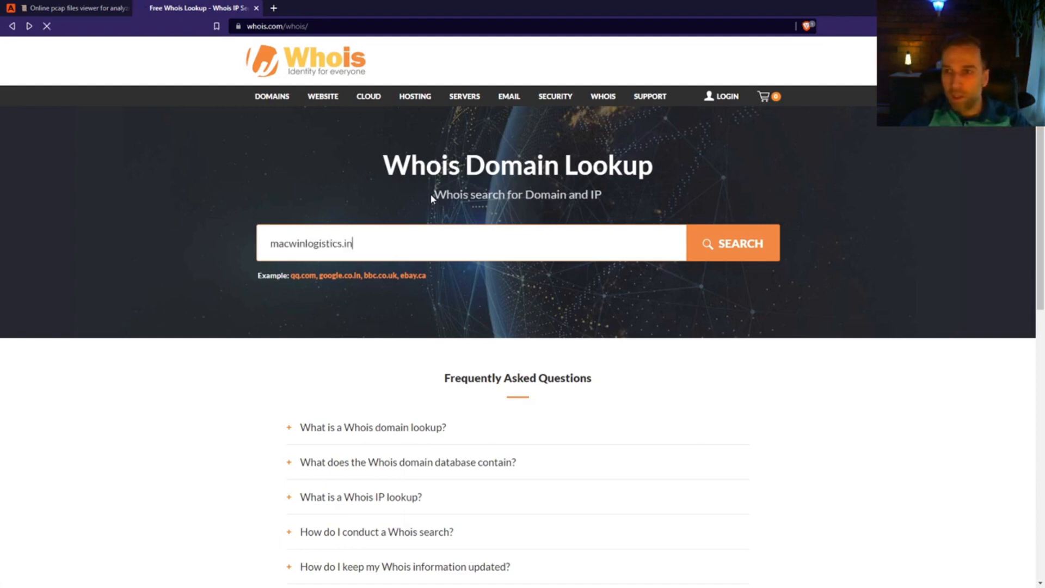
pyautogui.press('Return')
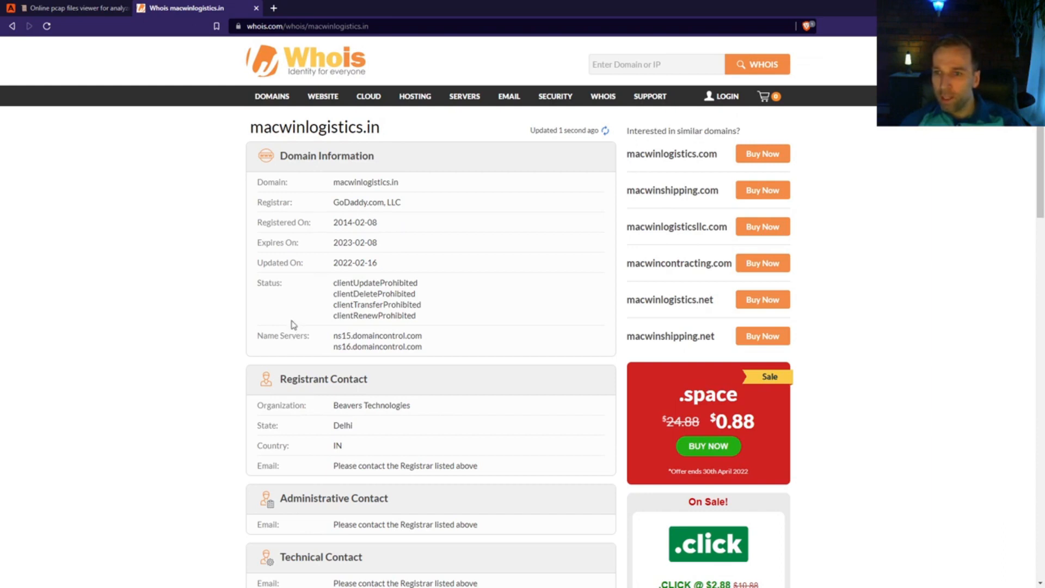
pyautogui.scroll(-2, 292, 325)
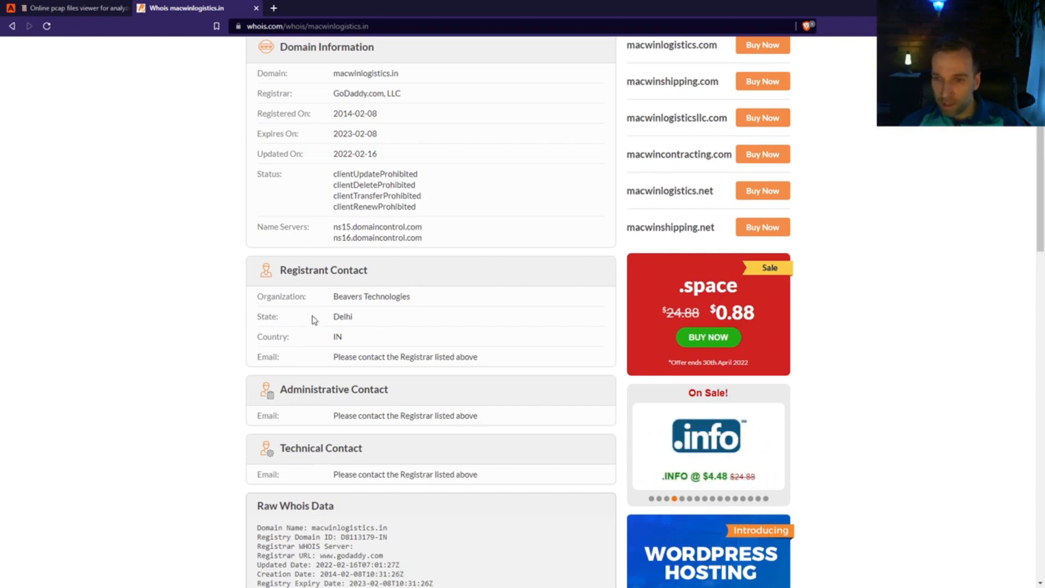
pyautogui.scroll(2, 314, 320)
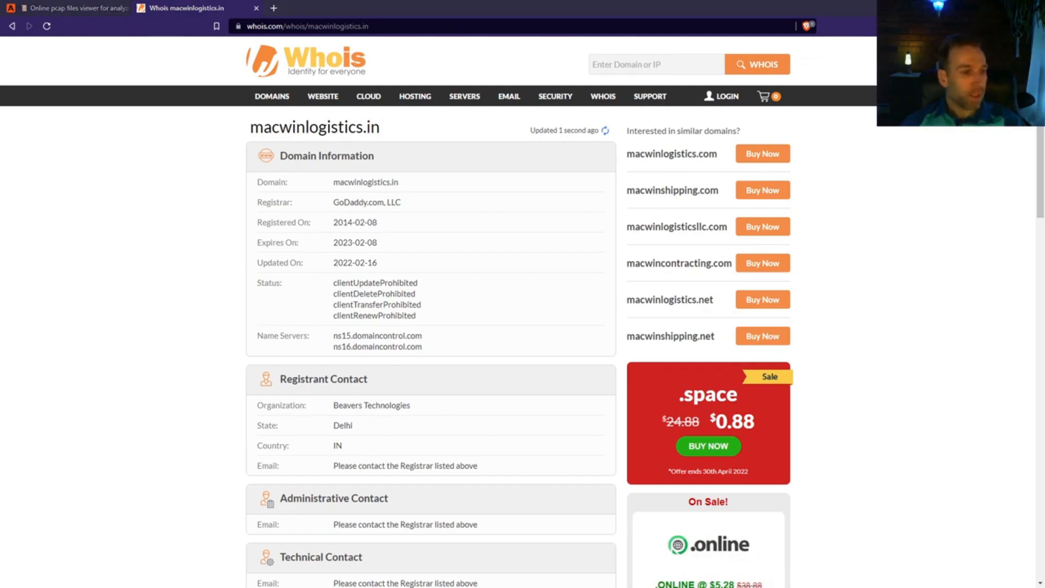
# - Switch back to the Wireshark stream window and examine the mail headers and the base64-encoded message body
pyautogui.hotkey('alt', 'Tab')
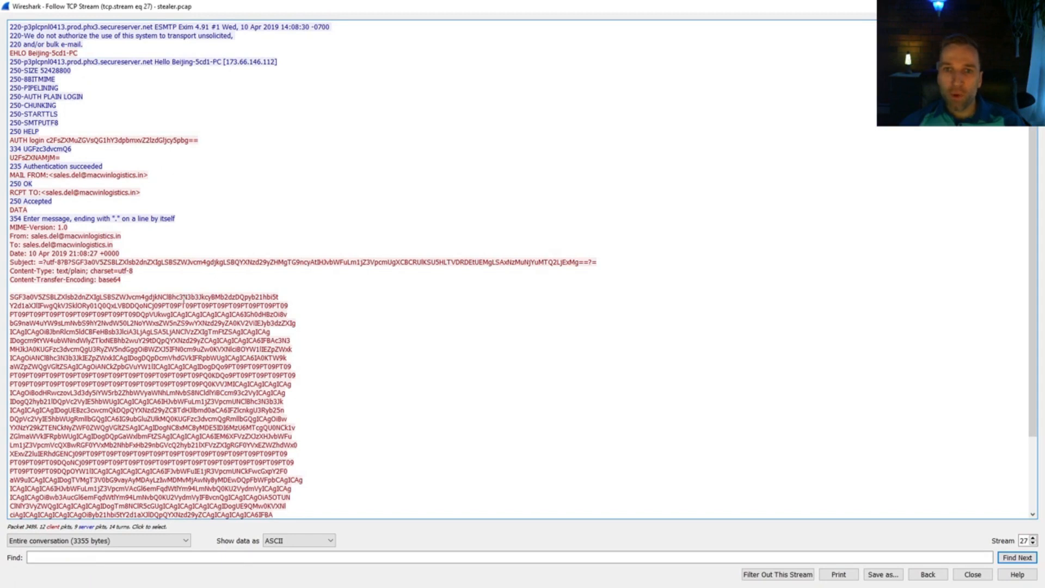
pyautogui.moveTo(9, 296); pyautogui.dragTo(212, 332)
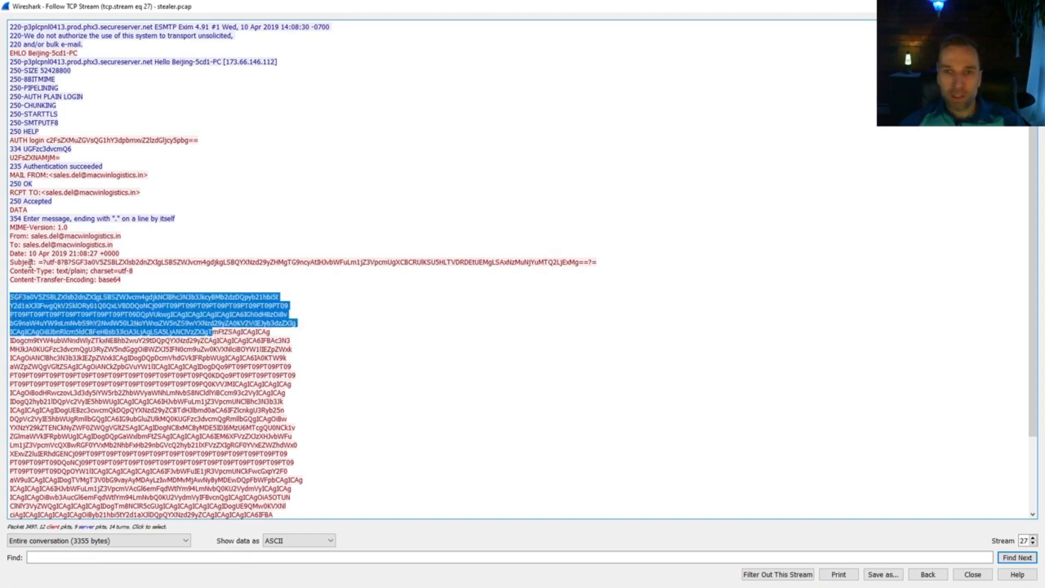
pyautogui.click(61, 205)
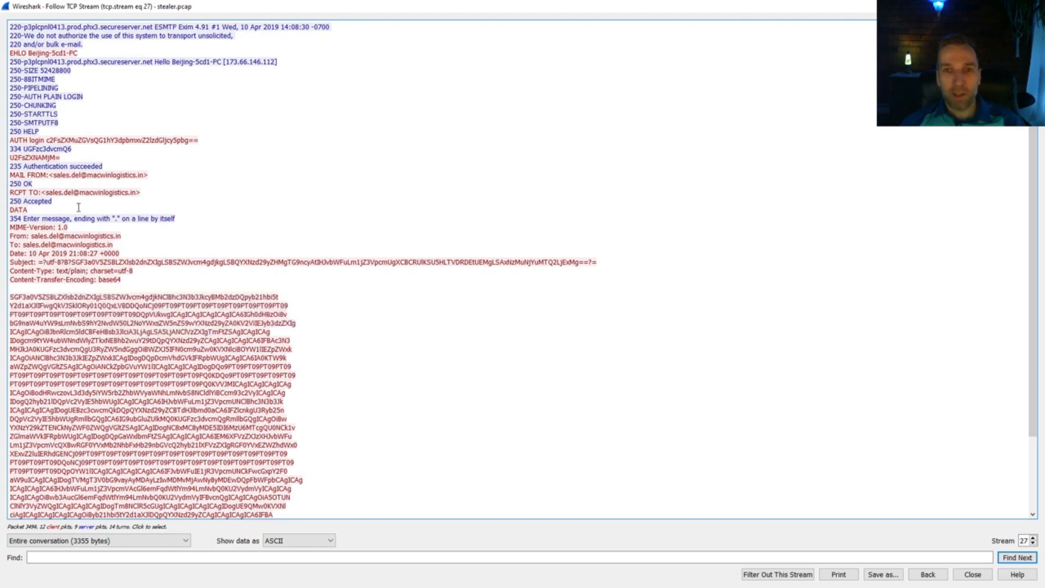
pyautogui.click(79, 227)
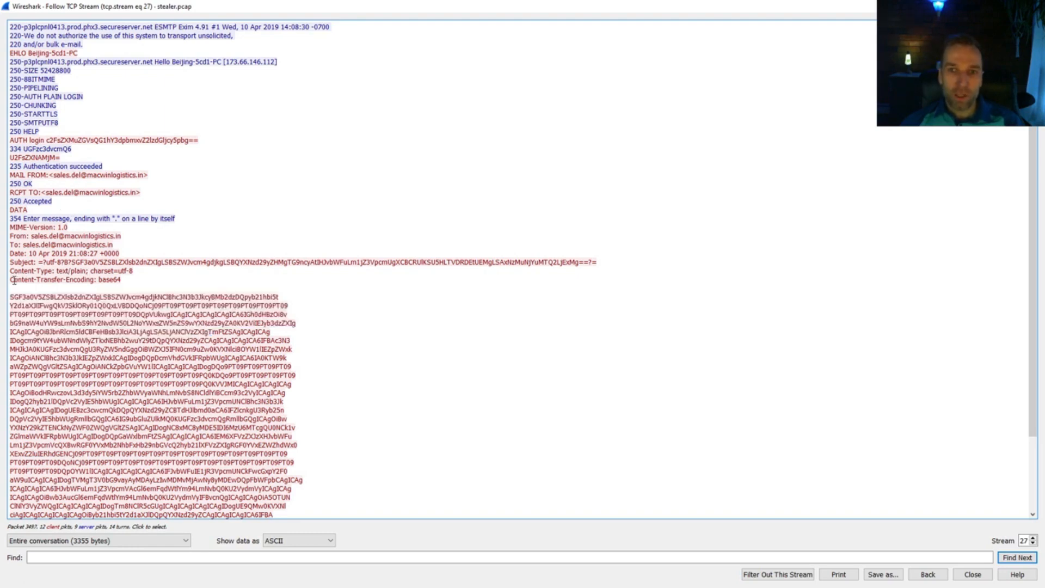
pyautogui.scroll(-4, 163, 285)
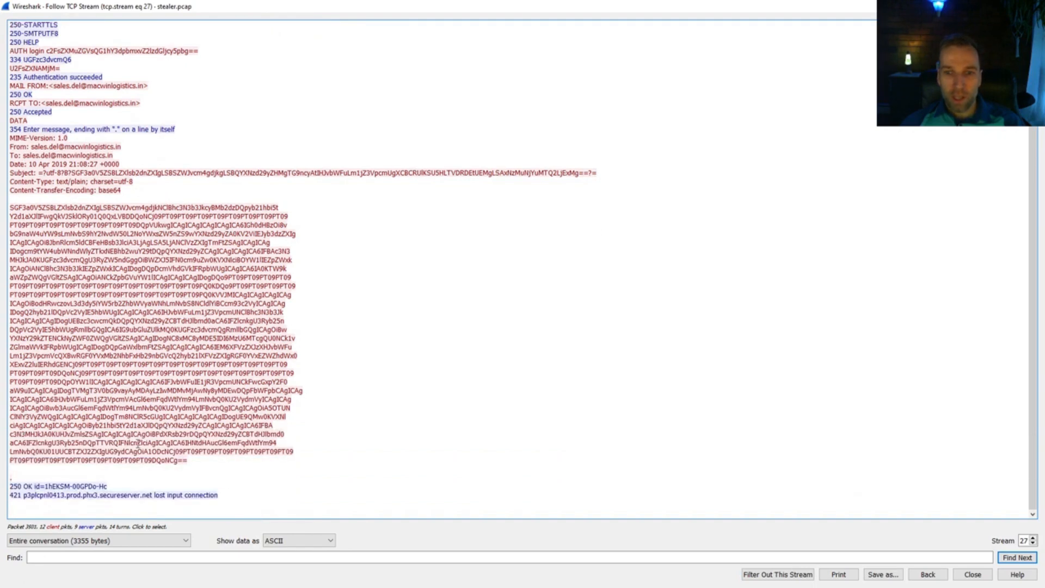
# - Copy the whole base64-encoded message body from the followed TCP stream
pyautogui.scroll(1, 51, 227)
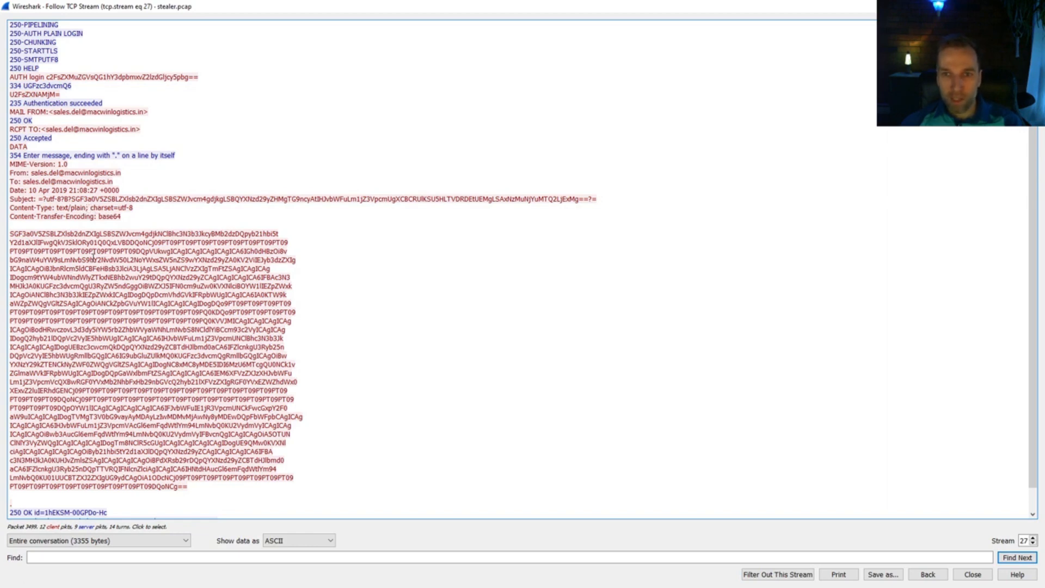
pyautogui.scroll(-1, 93, 256)
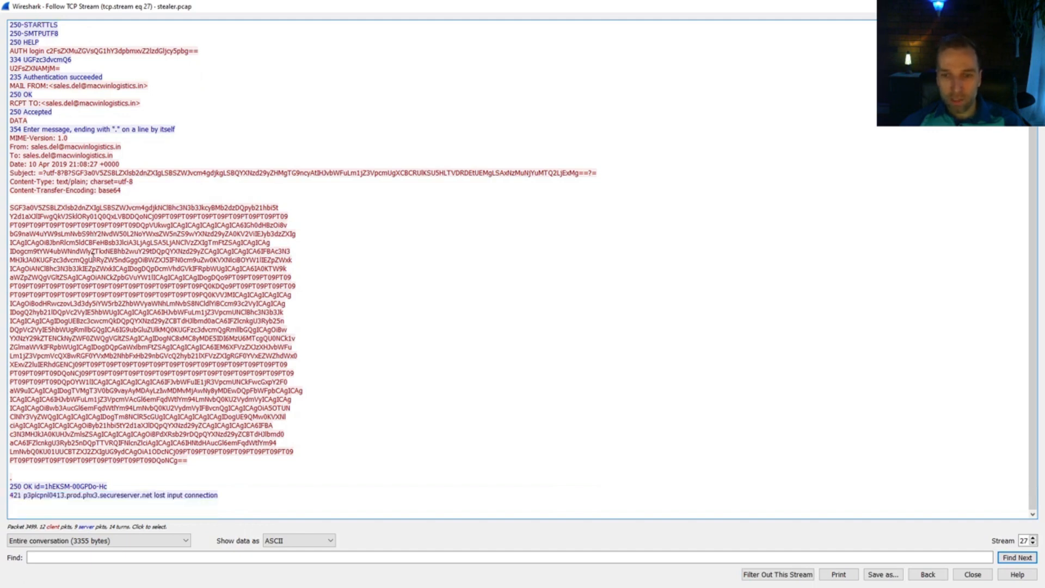
pyautogui.moveTo(195, 462); pyautogui.dragTo(10, 208)
pyautogui.rightClick(45, 229)
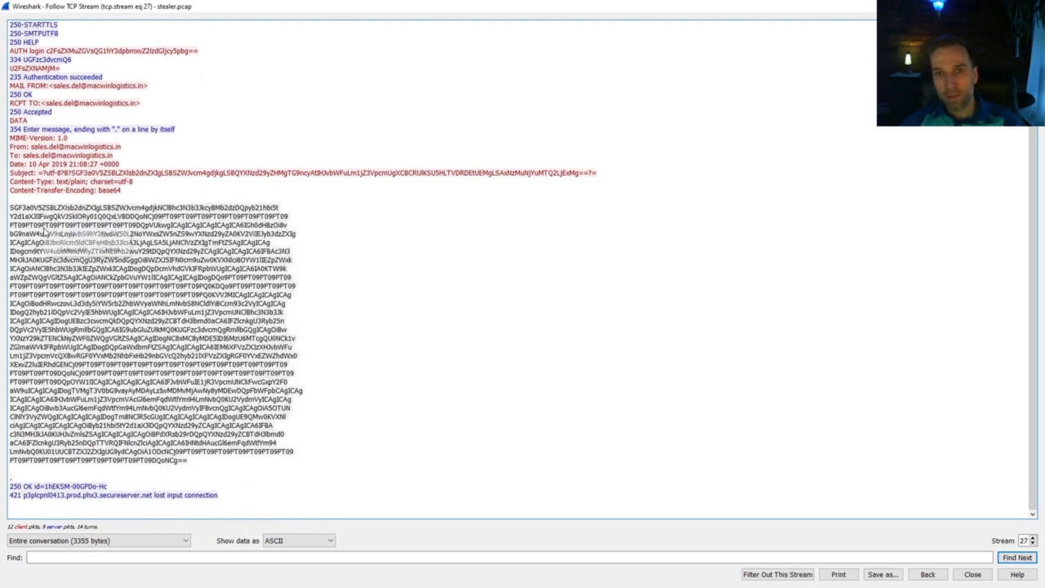
pyautogui.click(56, 237)
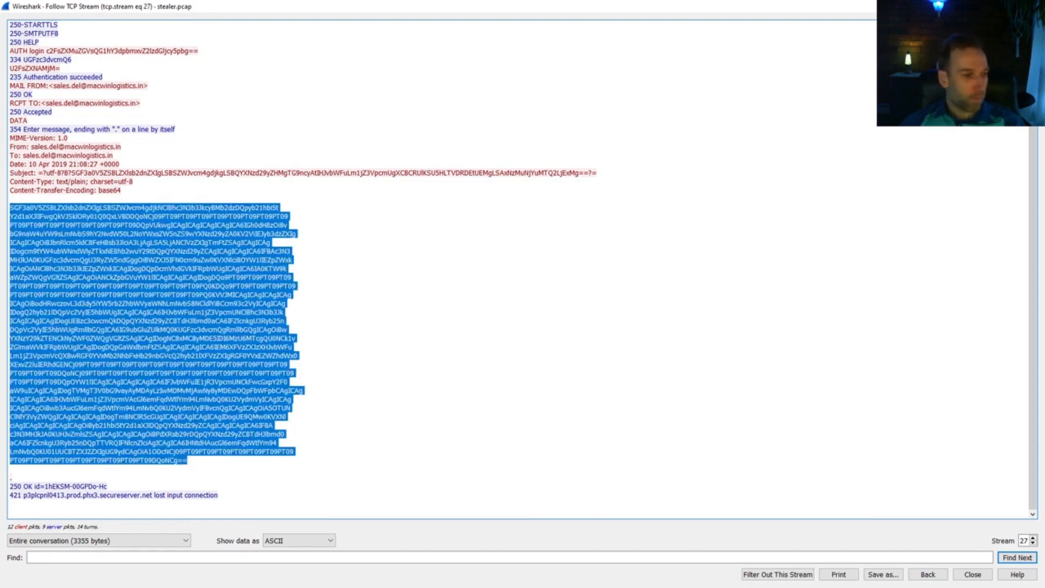
# - Switch to the browser, search the web for "cyberchef" and open the CyberChef site
pyautogui.hotkey('alt', 'Tab')
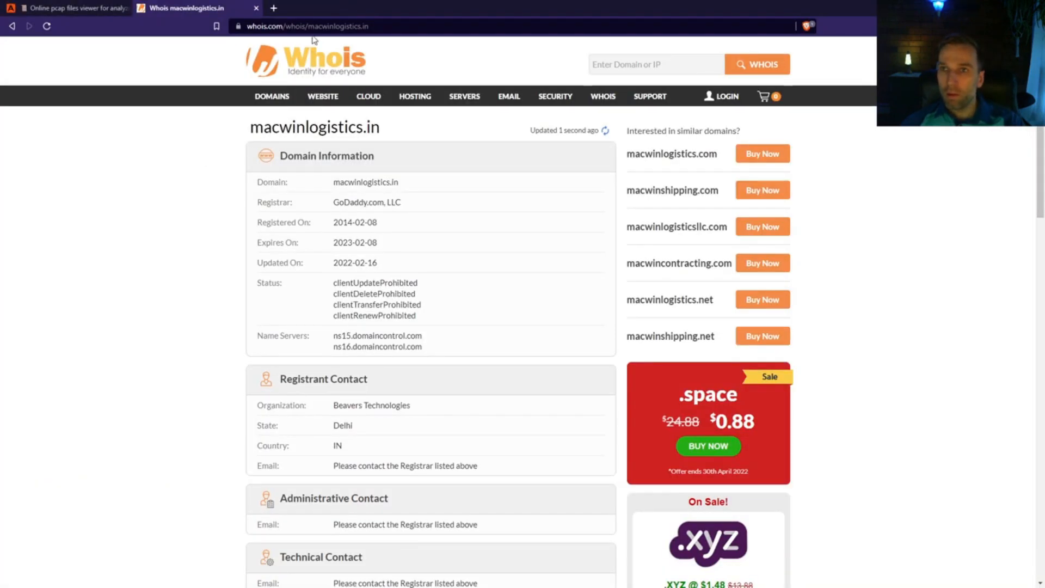
pyautogui.click(330, 31)
pyautogui.write('cyb')
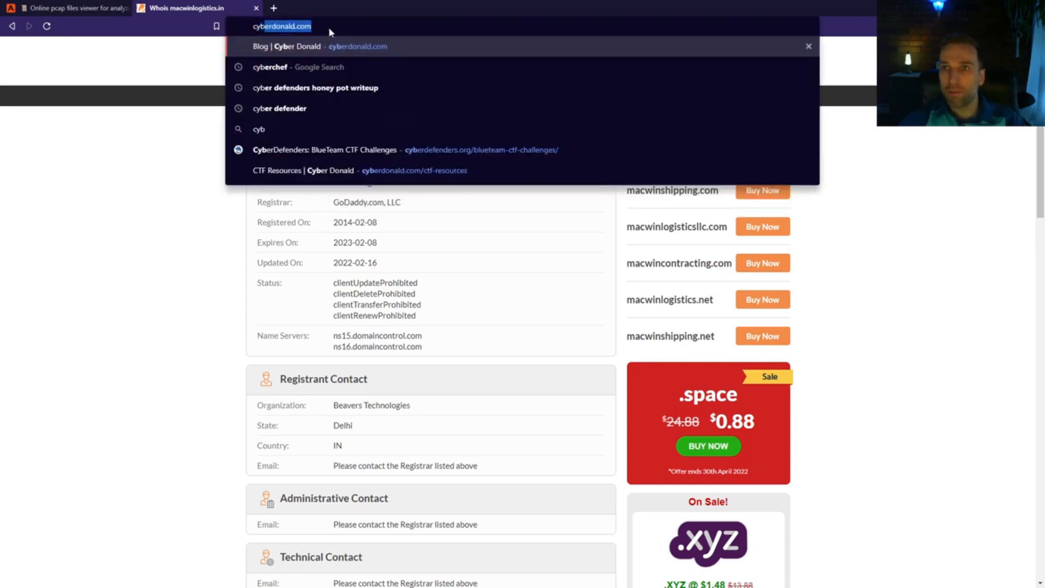
pyautogui.write('erche')
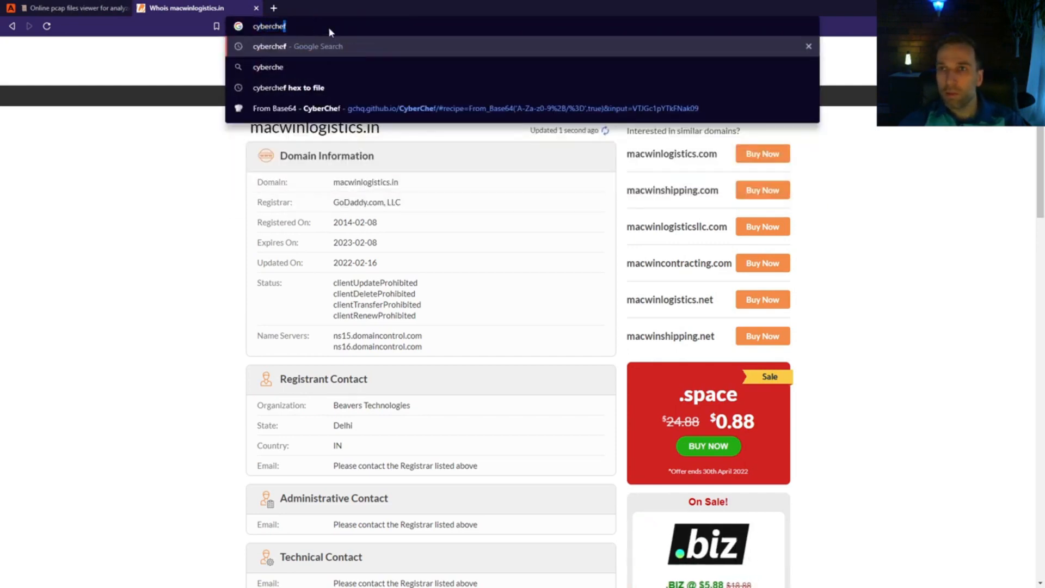
pyautogui.press('Return')
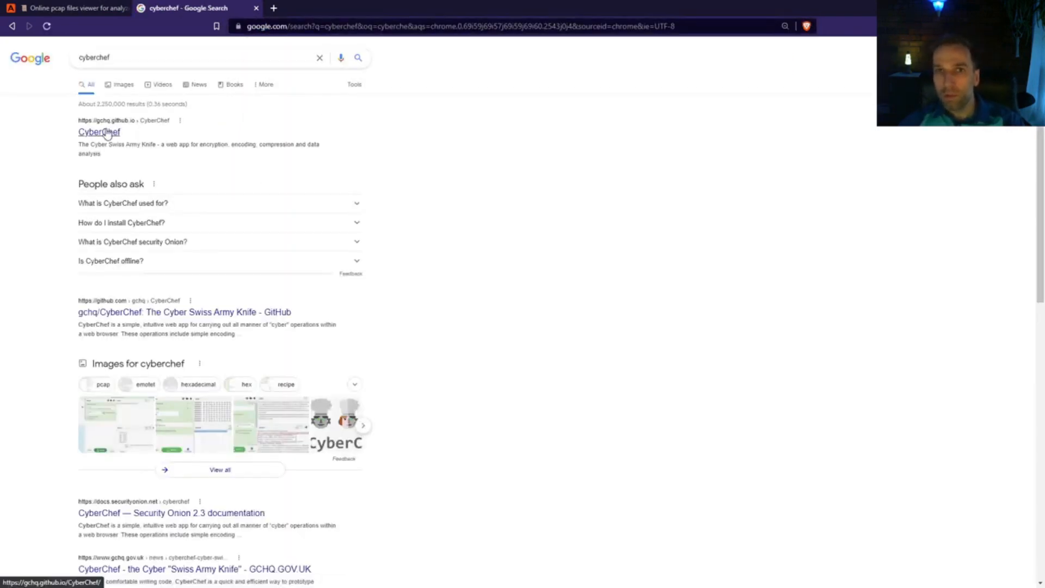
pyautogui.click(103, 132)
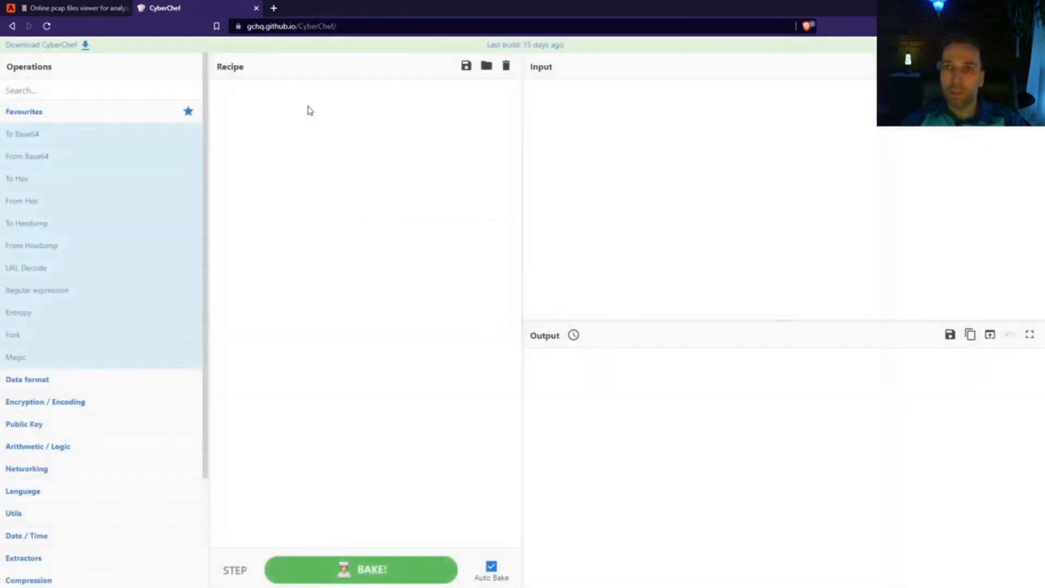
# - Paste the copied message body as input, decode it with From Base64 and read through the decoded log
pyautogui.click(589, 139)
pyautogui.hotkey('ctrl', 'v')
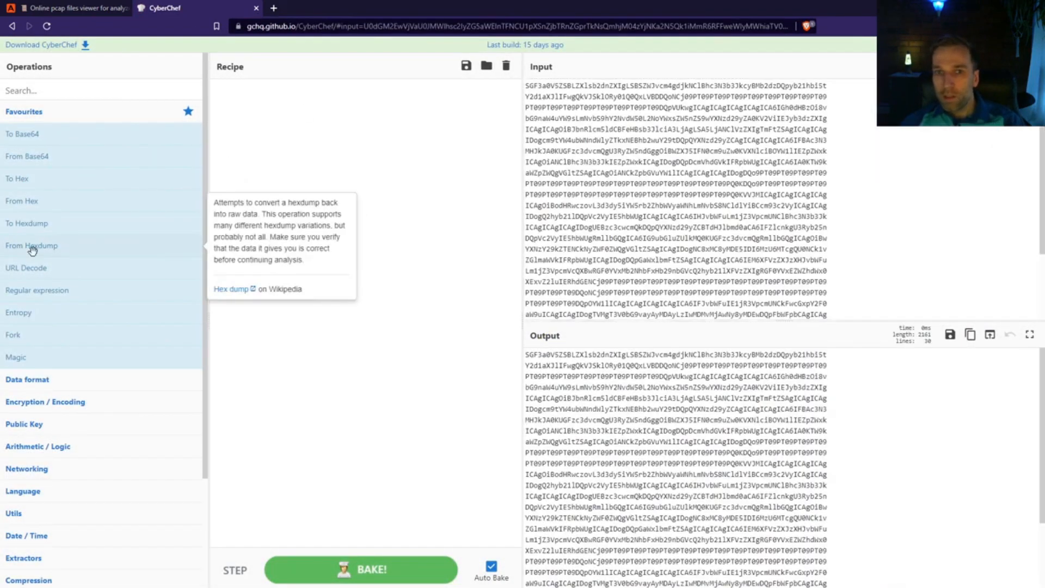
pyautogui.moveTo(33, 156); pyautogui.dragTo(331, 181)
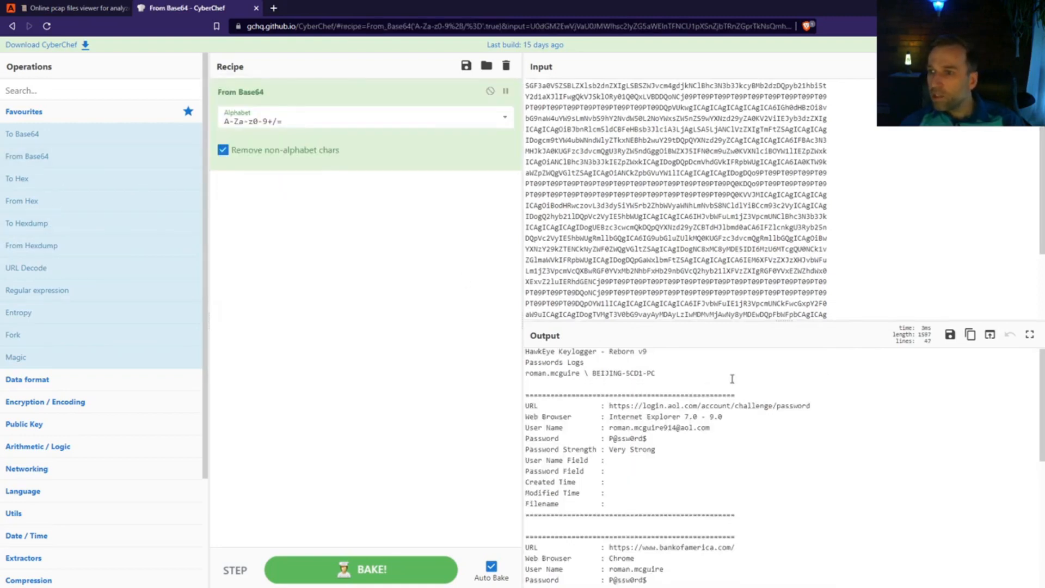
pyautogui.scroll(-2, 732, 378)
pyautogui.scroll(-1, 731, 379)
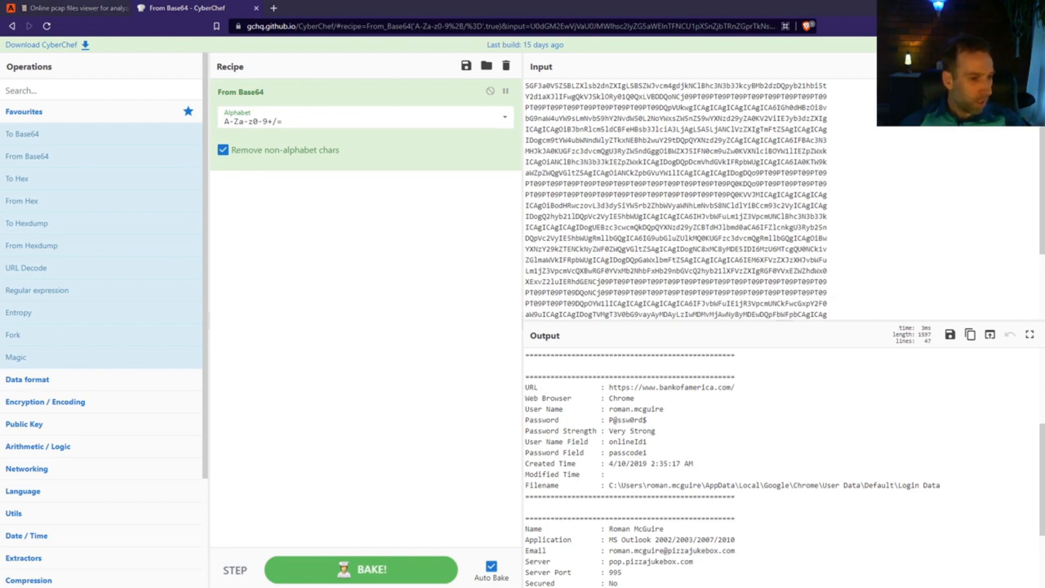
# - Highlight the Exim 4.91 banner in the Wireshark stream and search the web for "exim mail server" in a new browser tab
pyautogui.hotkey('alt', 'Tab')
pyautogui.scroll(3, 318, 240)
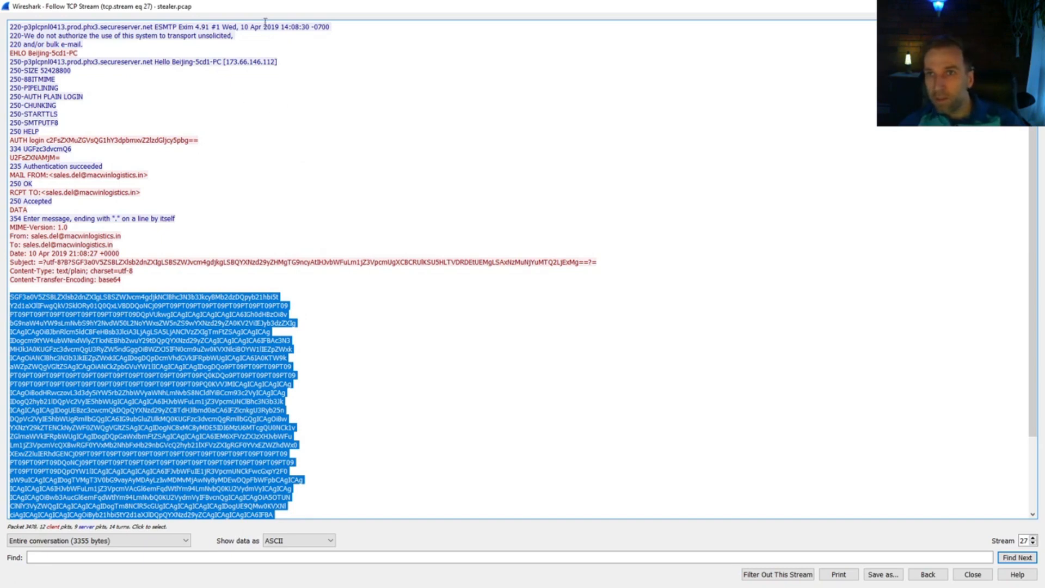
pyautogui.moveTo(178, 26); pyautogui.dragTo(210, 25)
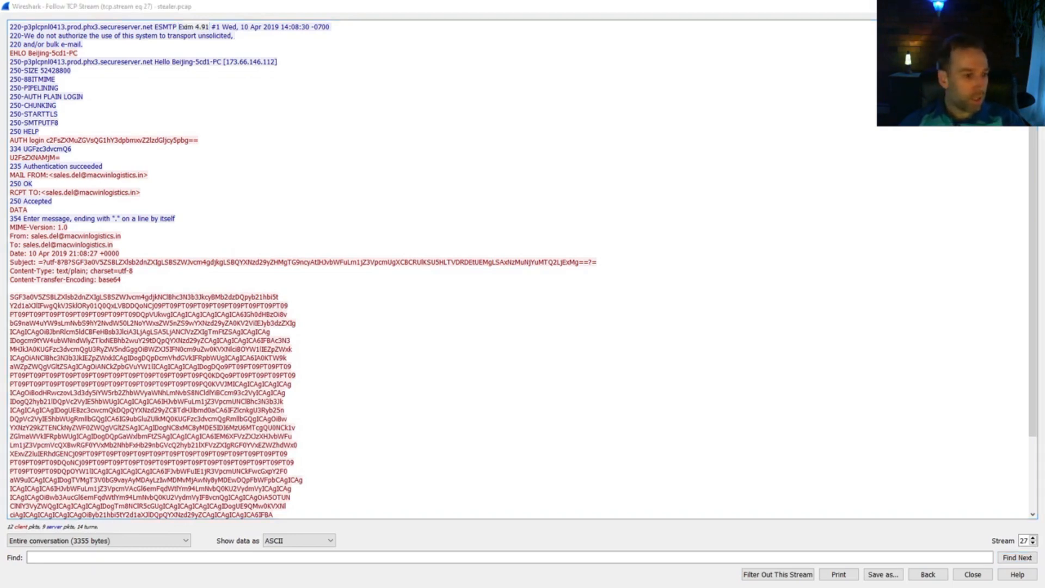
pyautogui.hotkey('ctrl', 't')
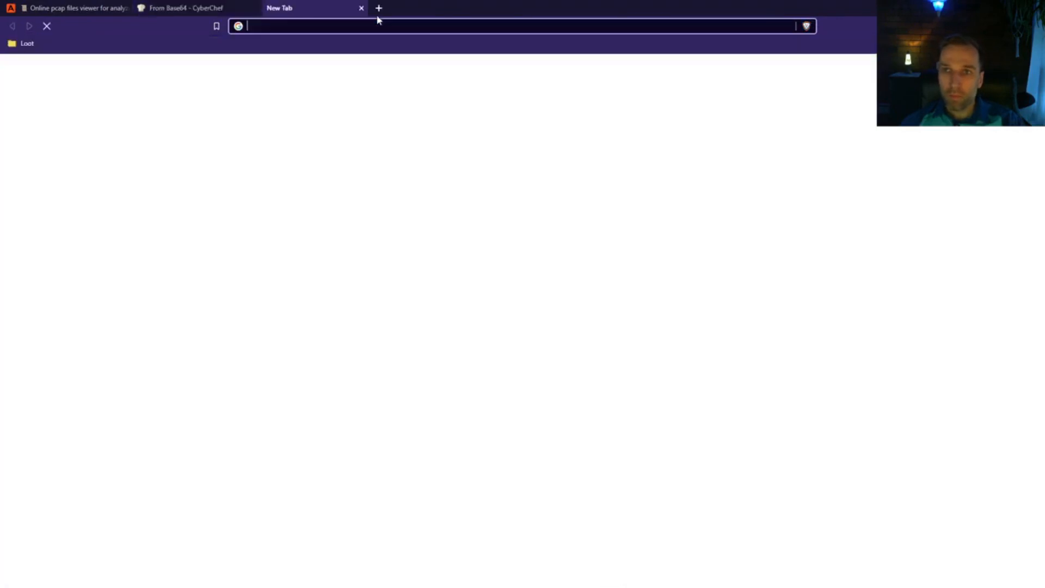
pyautogui.write('exim mail server')
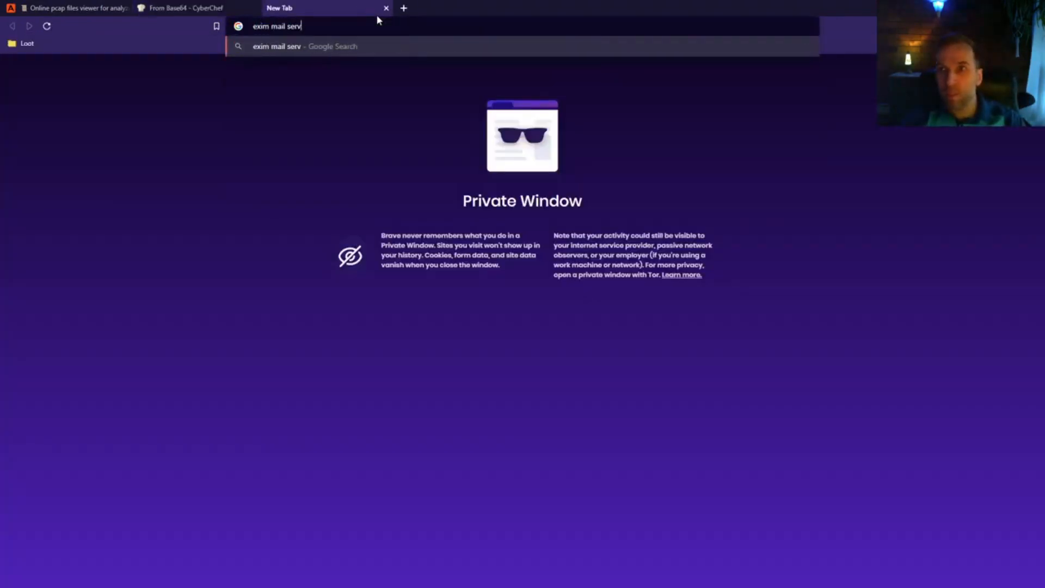
pyautogui.press('Return')
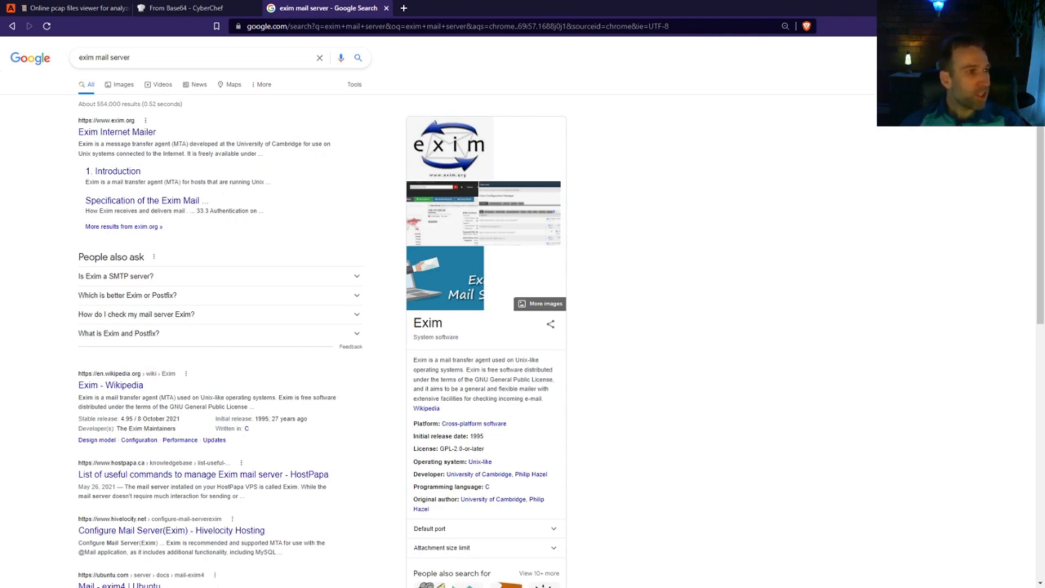
# - Return to the CyberChef tab and examine the decoded HawkEye log from the stolen account entries back to its header
pyautogui.click(207, 8)
pyautogui.scroll(-2, 741, 395)
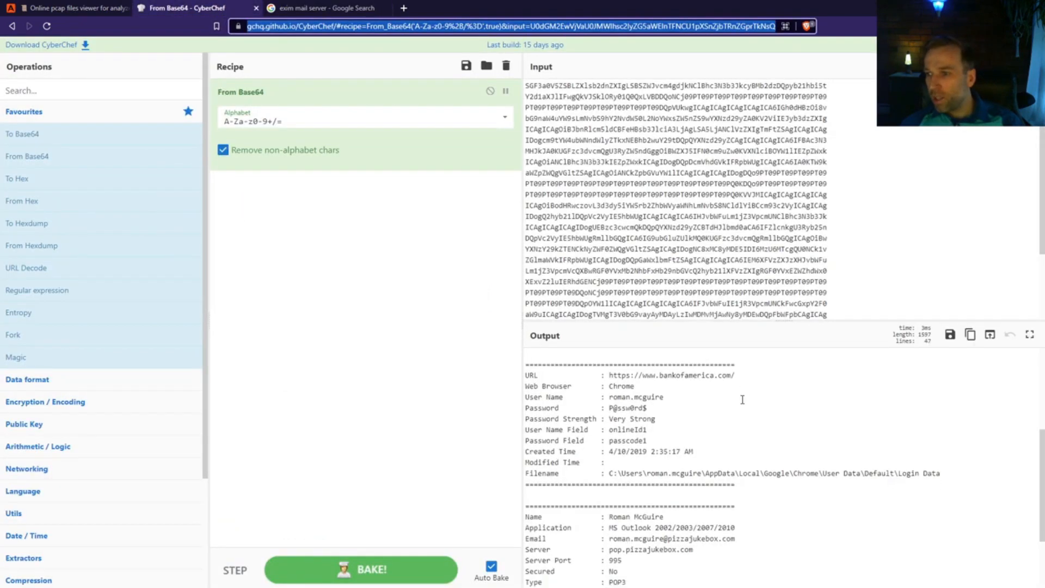
pyautogui.scroll(5, 742, 400)
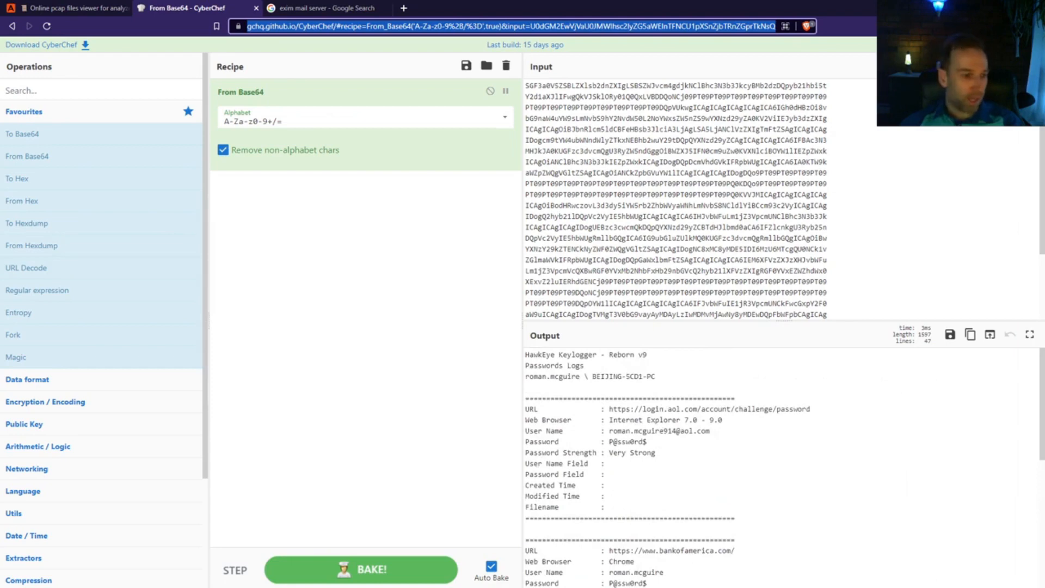
# - Switch back to the Wireshark stream, check the MAIL FROM address and copy the encoded AUTH login exchange lines
pyautogui.hotkey('alt', 'Tab')
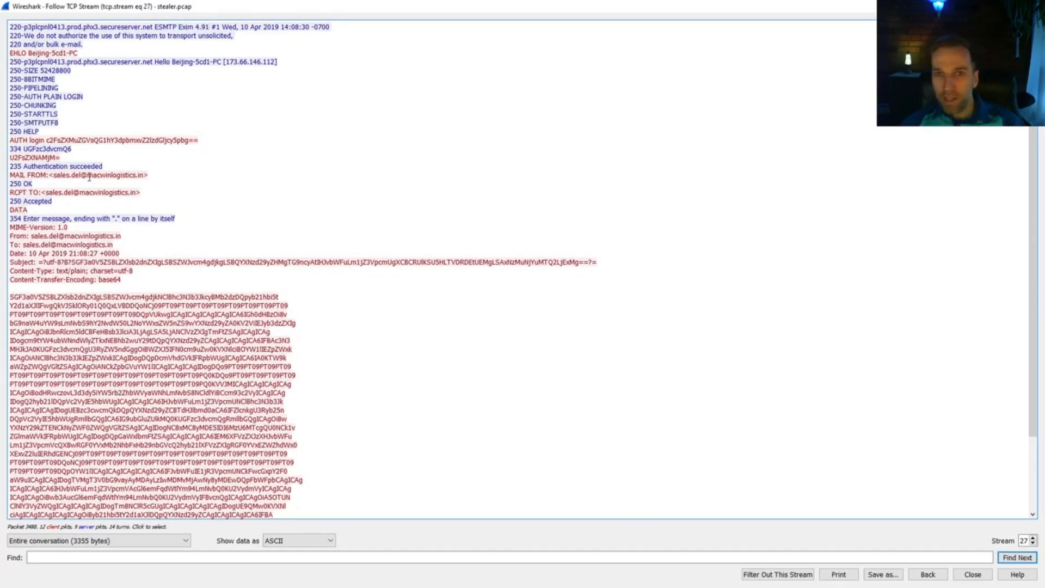
pyautogui.moveTo(52, 175); pyautogui.dragTo(93, 174)
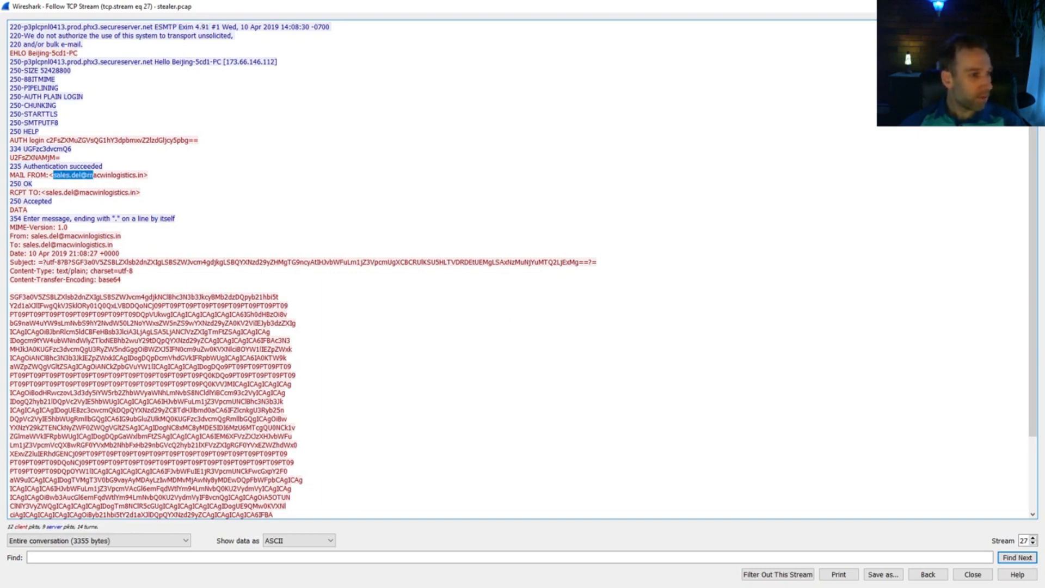
pyautogui.click(84, 148)
pyautogui.moveTo(76, 149); pyautogui.dragTo(56, 149)
pyautogui.click(62, 154)
pyautogui.moveTo(62, 156); pyautogui.dragTo(6, 142)
pyautogui.rightClick(25, 146)
pyautogui.click(49, 155)
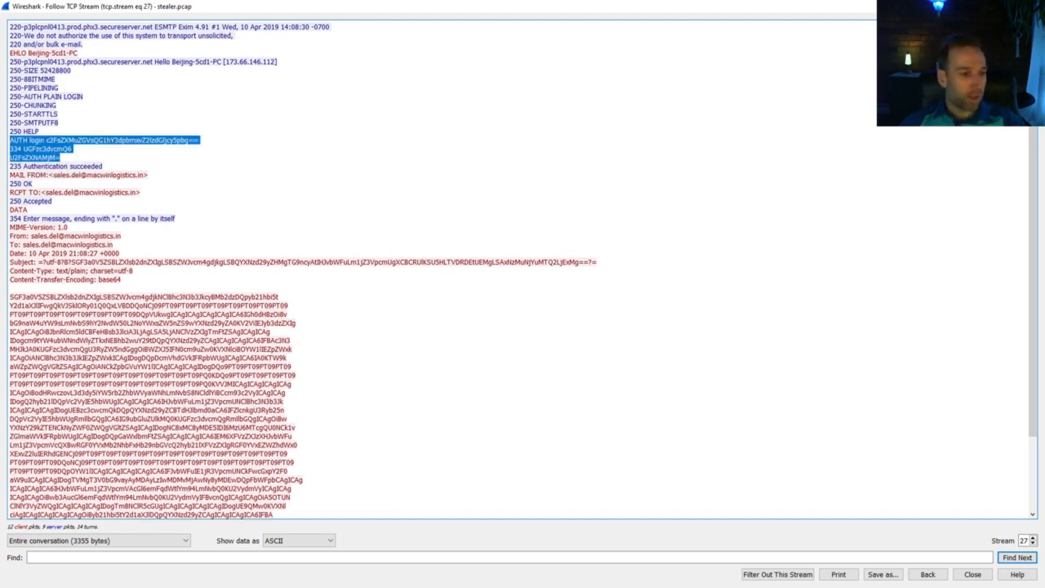
# - Replace the CyberChef input with the copied SMTP login and password lines, removing "AUTH login" and "334" and separating the encoded strings with blank lines
pyautogui.hotkey('alt', 'Tab')
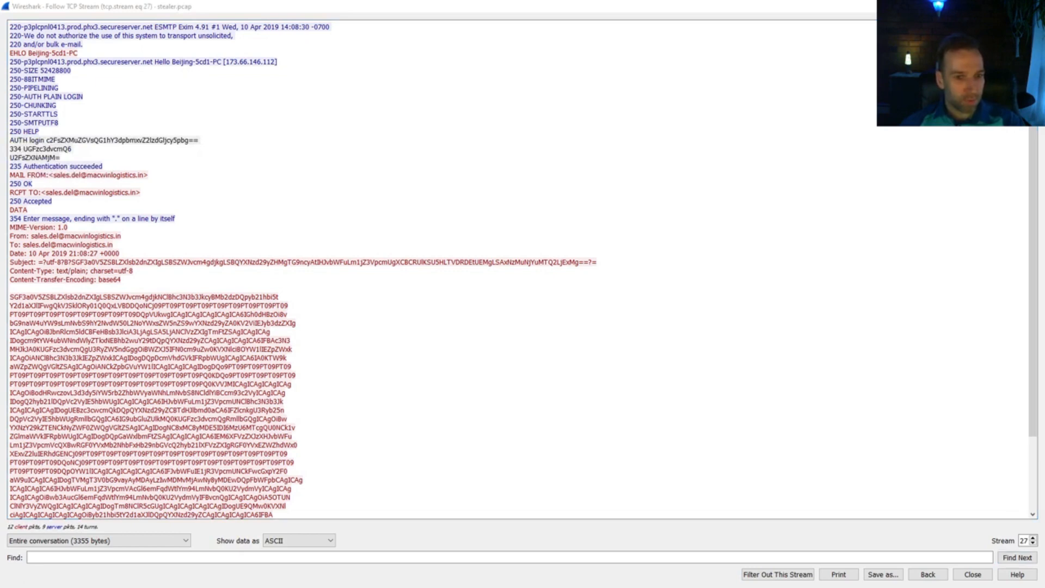
pyautogui.hotkey('ctrl', 'a')
pyautogui.hotkey('ctrl', 'v')
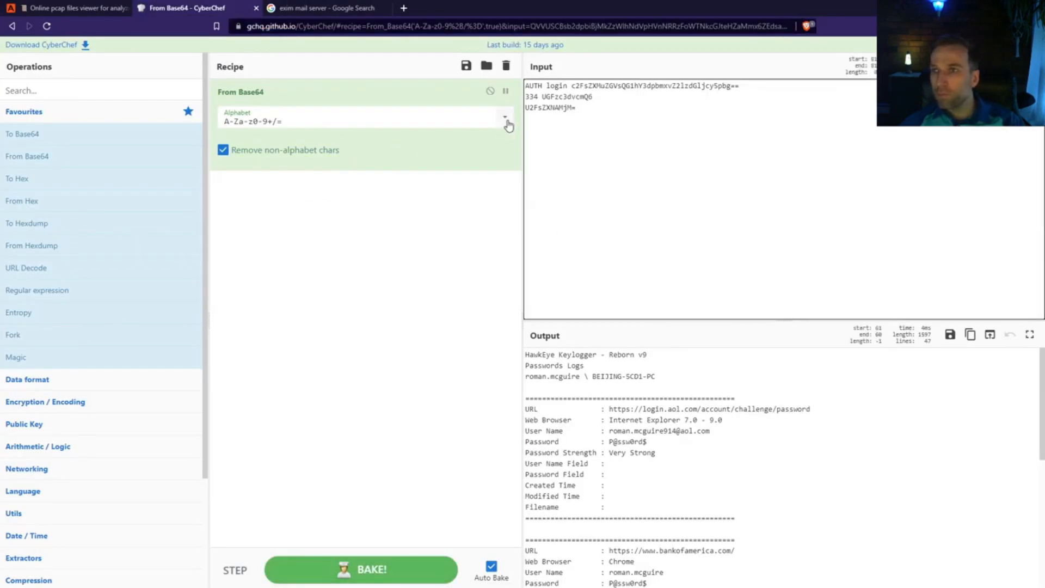
pyautogui.doubleClick(533, 96)
pyautogui.press('Delete')
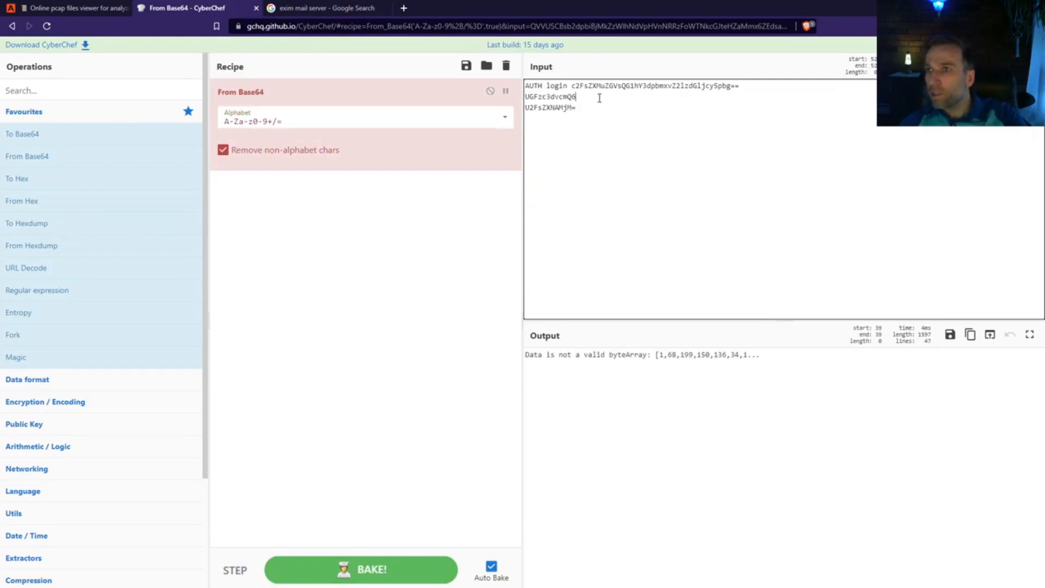
pyautogui.press('Return')
pyautogui.moveTo(574, 85); pyautogui.dragTo(525, 85)
pyautogui.press('Delete')
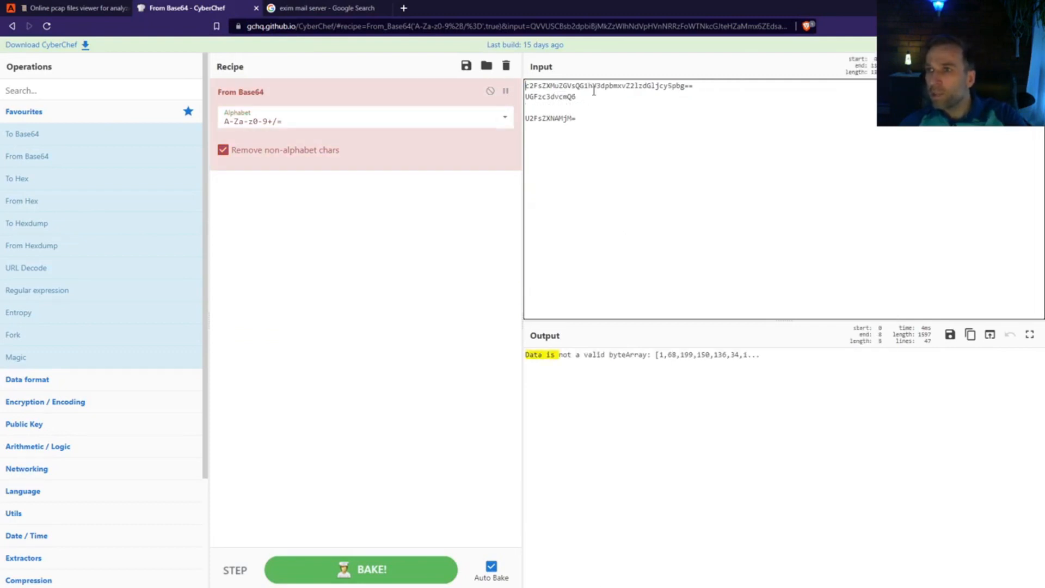
pyautogui.click(711, 85)
pyautogui.press('Return')
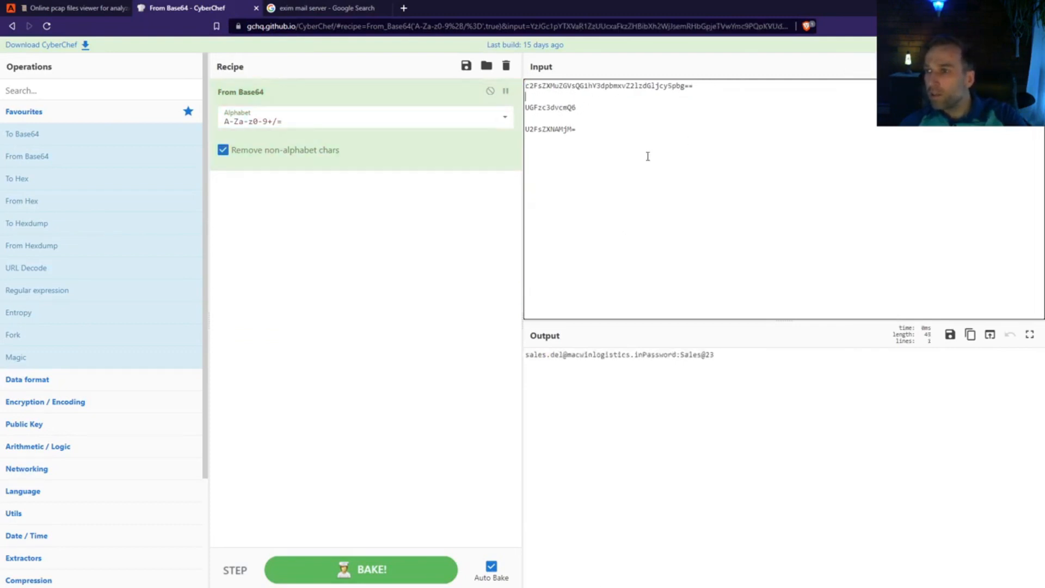
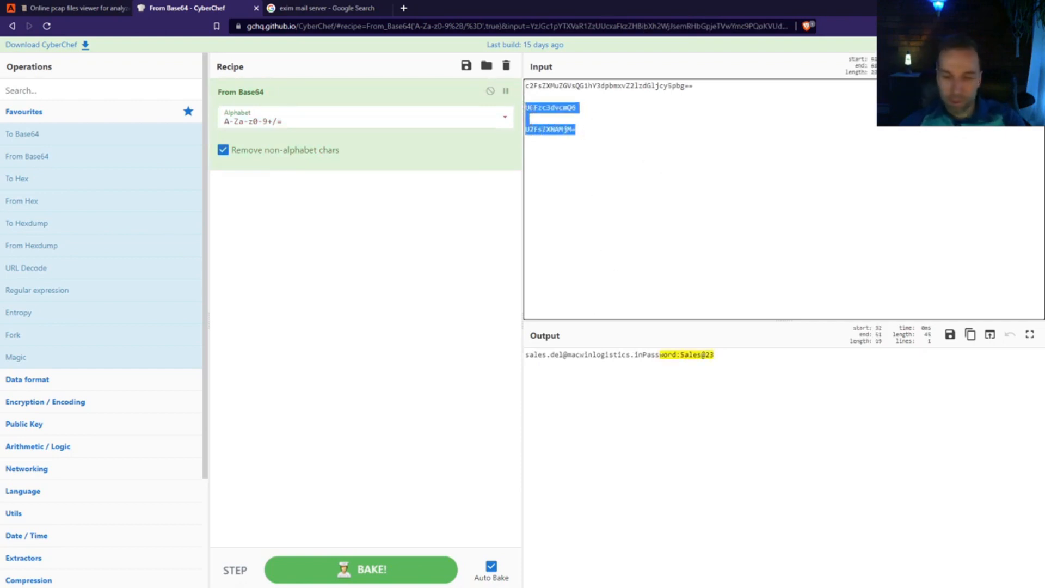
# - Highlight each encoded input string in turn to match it with its part of the decoded output
pyautogui.click(595, 106)
pyautogui.tripleClick(605, 87)
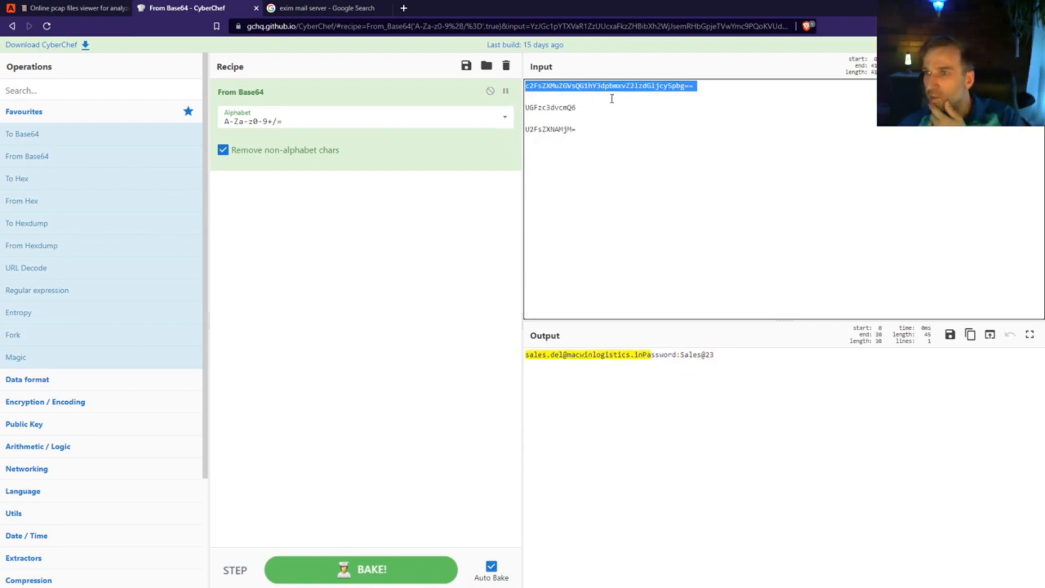
pyautogui.doubleClick(555, 108)
pyautogui.doubleClick(544, 130)
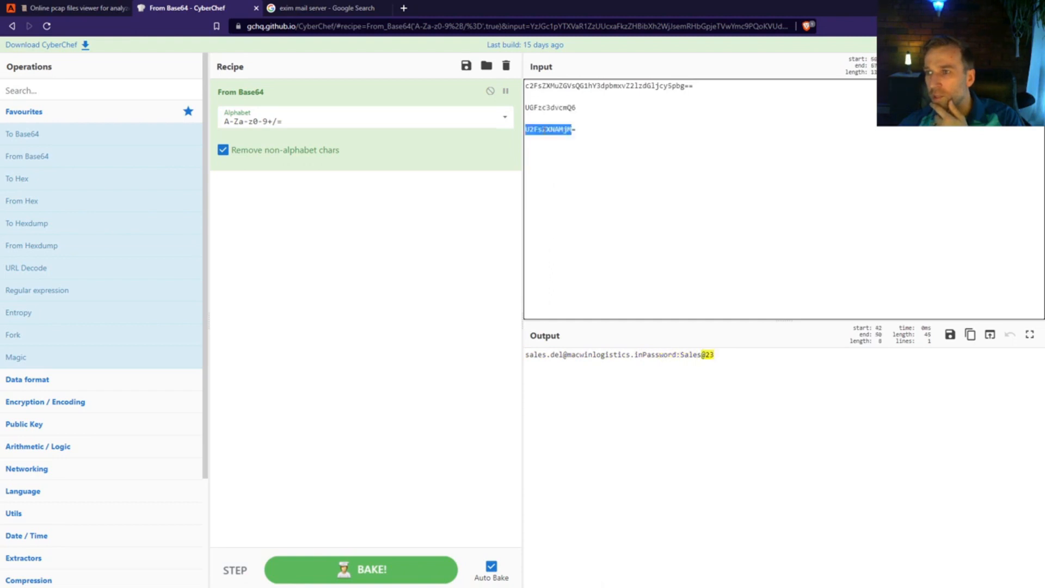
# - Join the last two encoded strings into one line and highlight it to check its part of the decoded output
pyautogui.press('Left')
pyautogui.press('BackSpace')
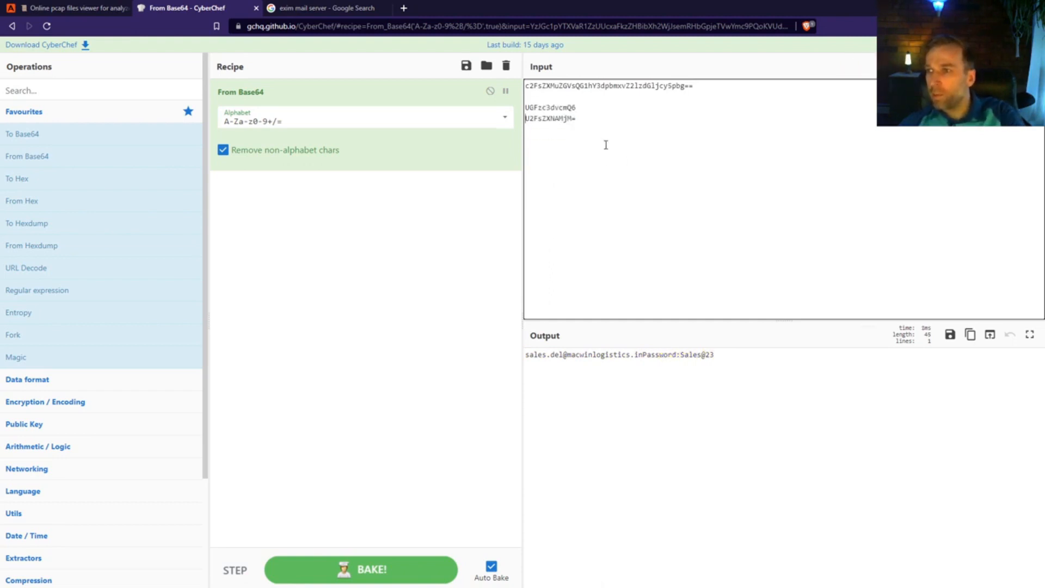
pyautogui.press('BackSpace')
pyautogui.tripleClick(564, 107)
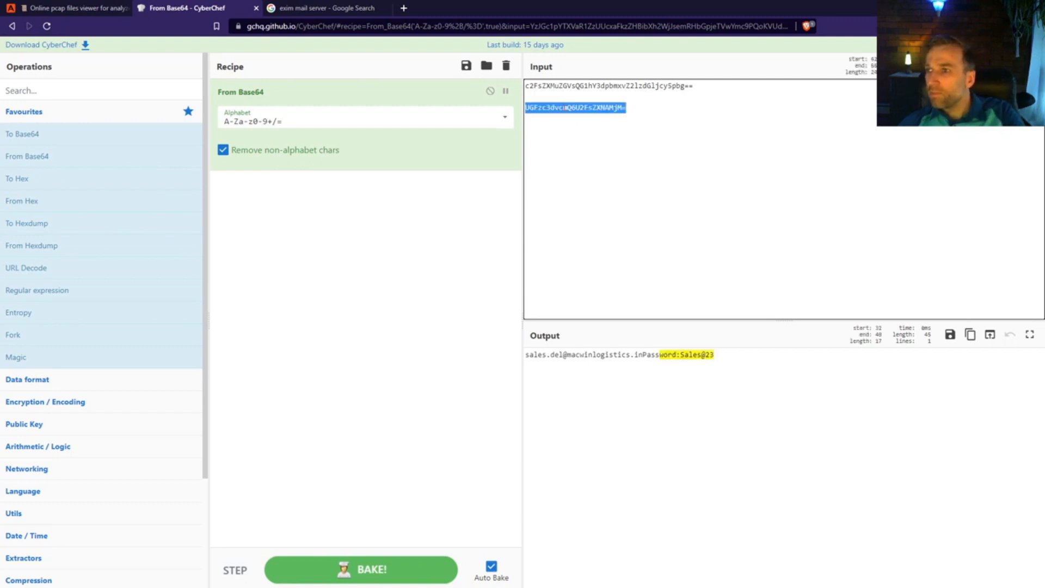
pyautogui.click(581, 137)
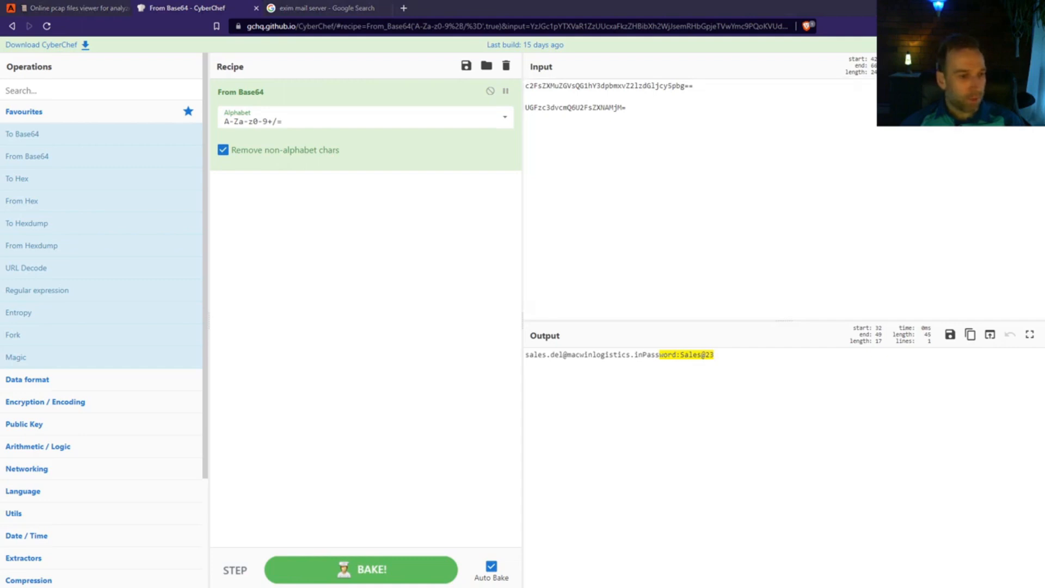
# - Switch to the Wireshark TCP stream window and copy the whole encoded Subject line of the email
pyautogui.hotkey('alt', 'Tab')
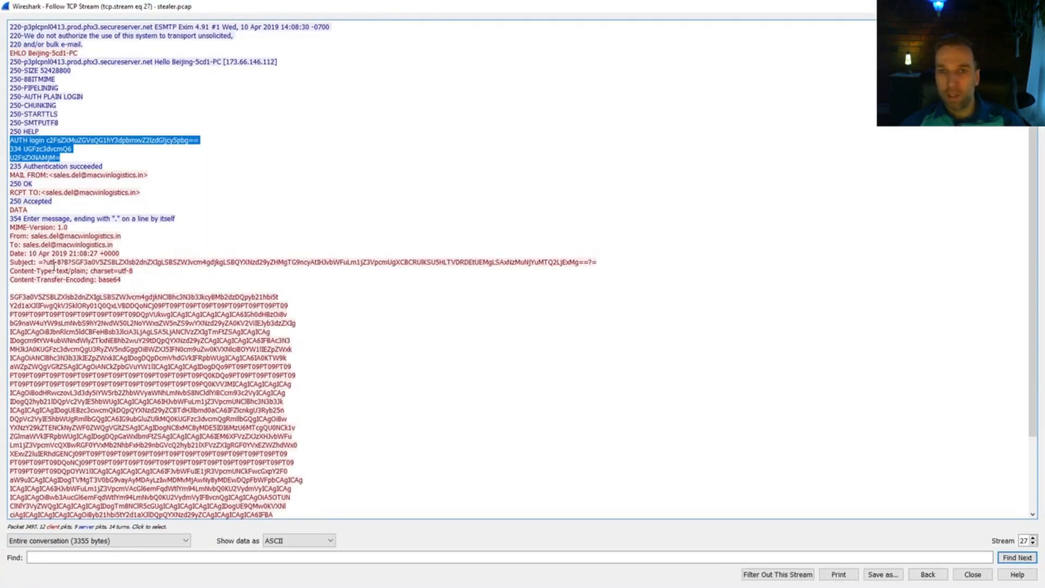
pyautogui.moveTo(619, 268); pyautogui.dragTo(57, 262)
pyautogui.click(70, 264)
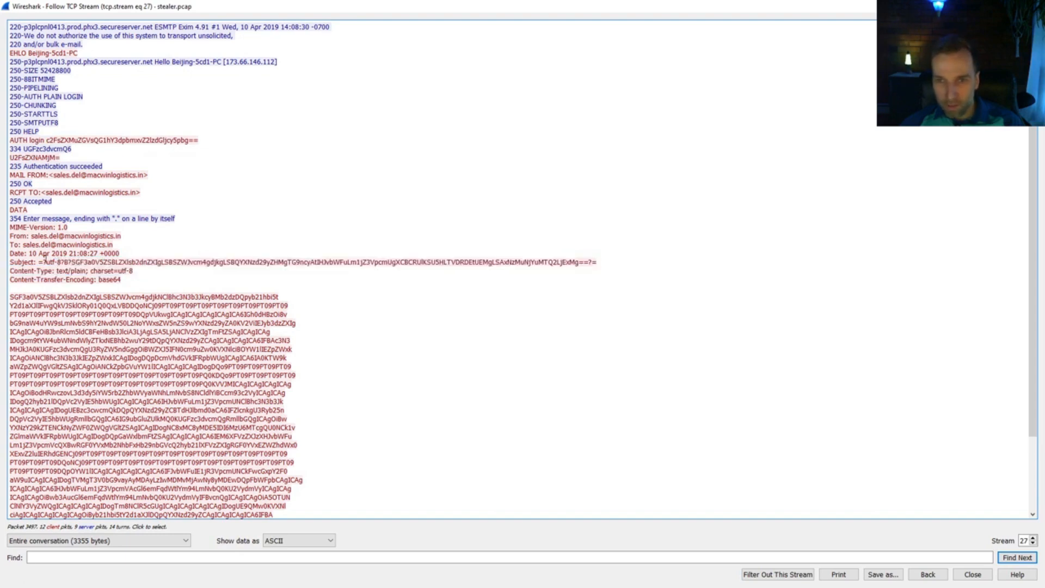
pyautogui.moveTo(36, 262); pyautogui.dragTo(597, 263)
pyautogui.rightClick(41, 269)
pyautogui.click(43, 268)
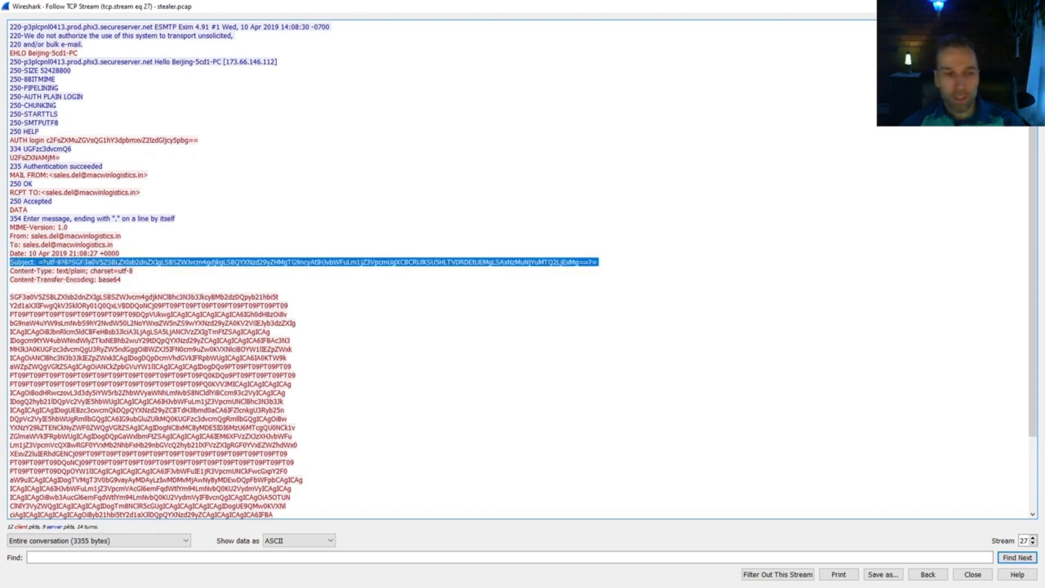
# - Switch to CyberChef and replace the whole input with the copied Subject line
pyautogui.hotkey('alt', 'Tab')
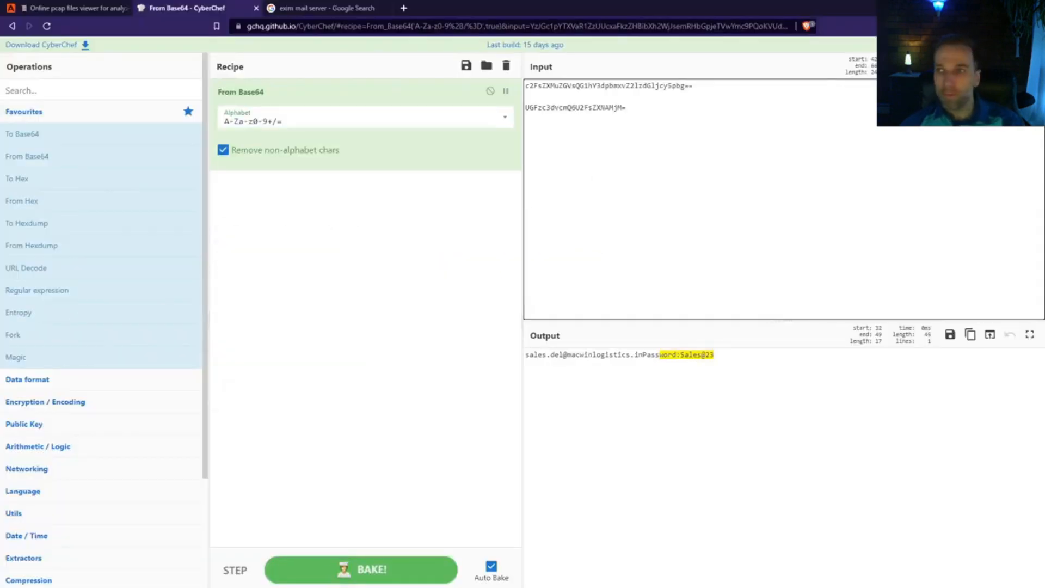
pyautogui.click(733, 143)
pyautogui.hotkey('ctrl', 'a')
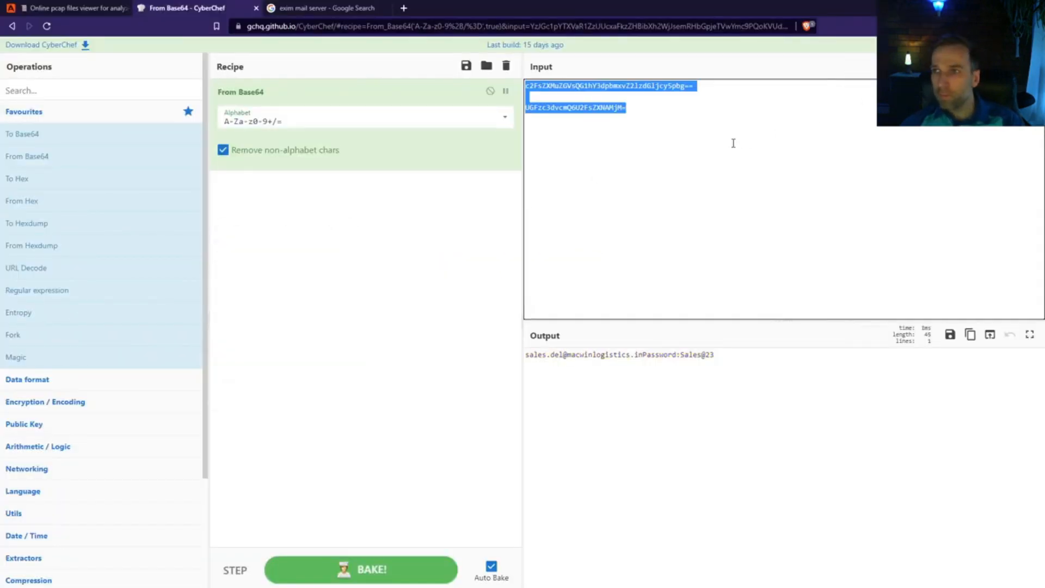
pyautogui.hotkey('ctrl', 'v')
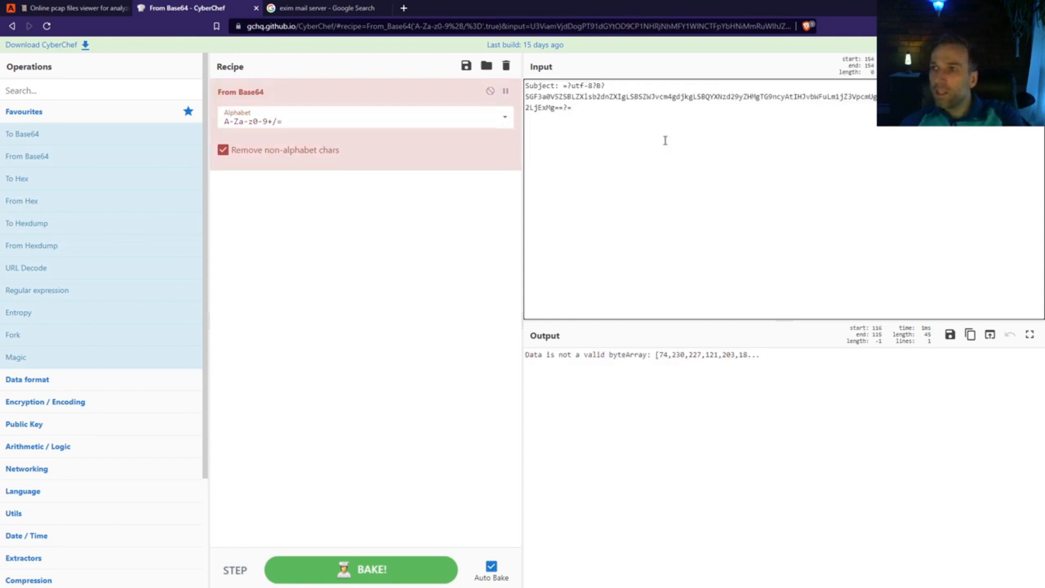
# - Strip the "Subject: =?utf-8?B?" prefix and the trailing "?=" from the input, leaving only the Base64 string to decode
pyautogui.click(619, 85)
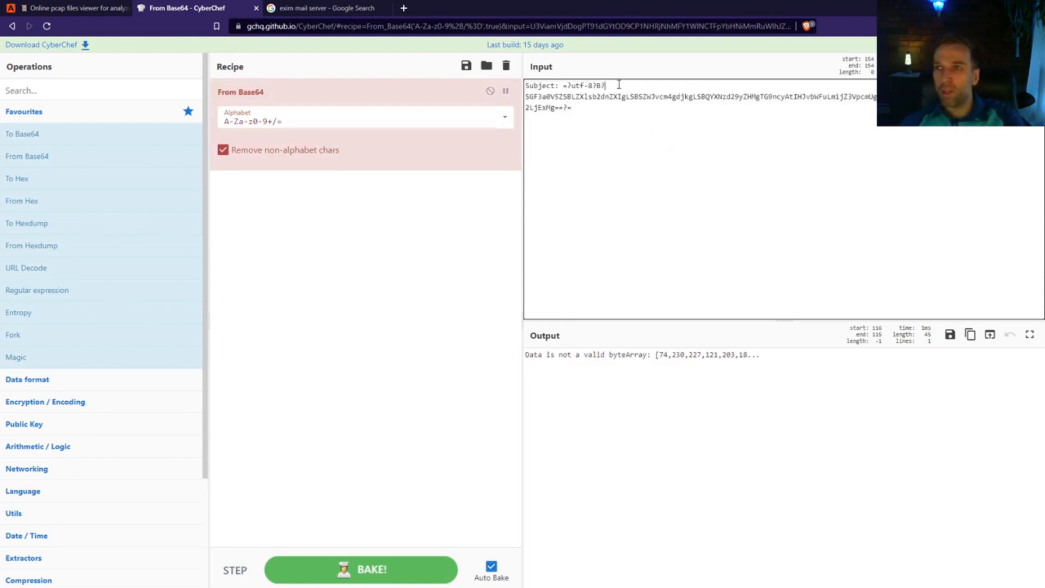
pyautogui.moveTo(620, 85); pyautogui.dragTo(508, 93)
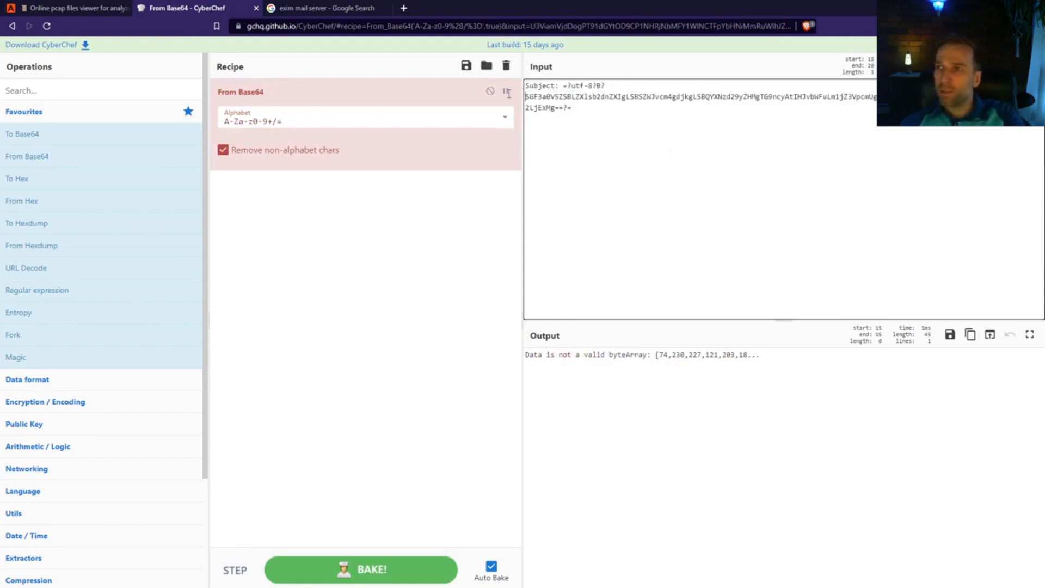
pyautogui.tripleClick(566, 85)
pyautogui.doubleClick(567, 86)
pyautogui.click(619, 84)
pyautogui.moveTo(619, 84); pyautogui.dragTo(530, 86)
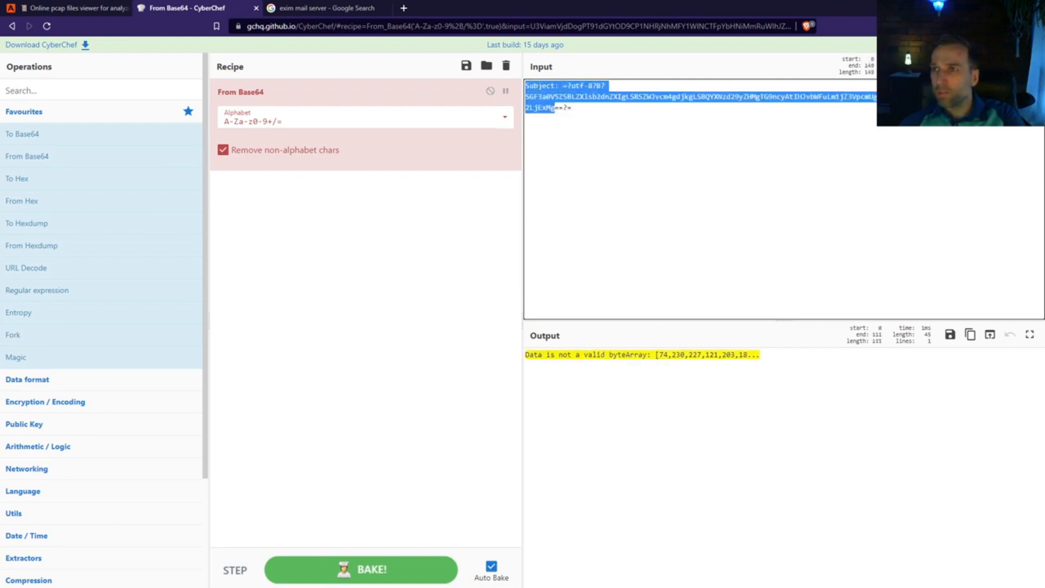
pyautogui.click(620, 86)
pyautogui.press('BackSpace')
pyautogui.press('BackSpace')
pyautogui.press('BackSpace')
pyautogui.press('BackSpace')
pyautogui.press('BackSpace')
pyautogui.press('BackSpace')
pyautogui.press('BackSpace')
pyautogui.press('BackSpace')
pyautogui.press('BackSpace')
pyautogui.press('BackSpace')
pyautogui.press('BackSpace')
pyautogui.press('BackSpace')
pyautogui.press('BackSpace')
pyautogui.press('BackSpace')
pyautogui.press('BackSpace')
pyautogui.press('BackSpace')
pyautogui.press('BackSpace')
pyautogui.press('BackSpace')
pyautogui.press('BackSpace')
pyautogui.click(587, 107)
pyautogui.press('BackSpace')
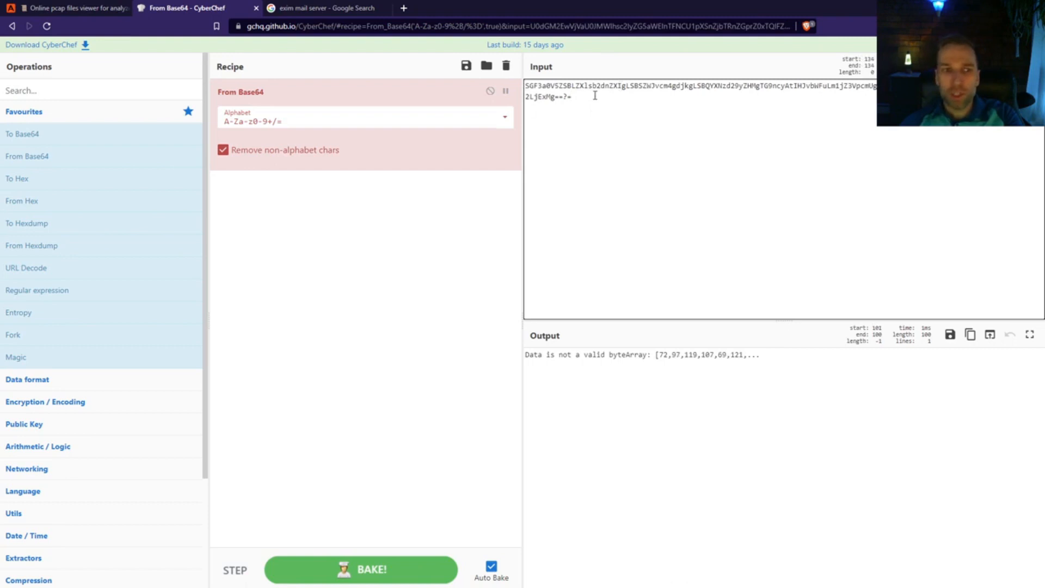
pyautogui.press('BackSpace')
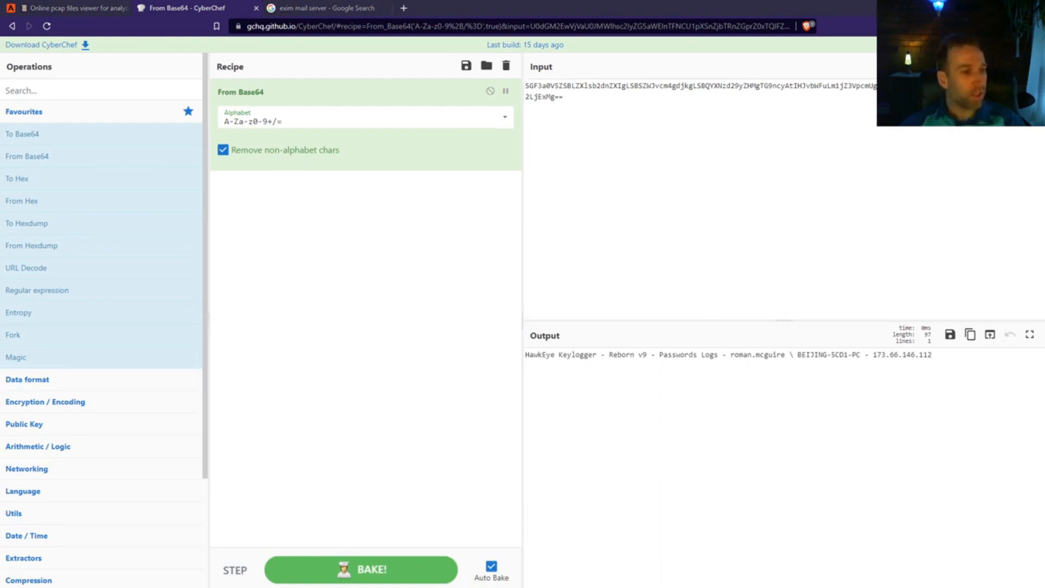
# - Search the web for "reborn v9" in a new browser tab
pyautogui.hotkey('ctrl', 't')
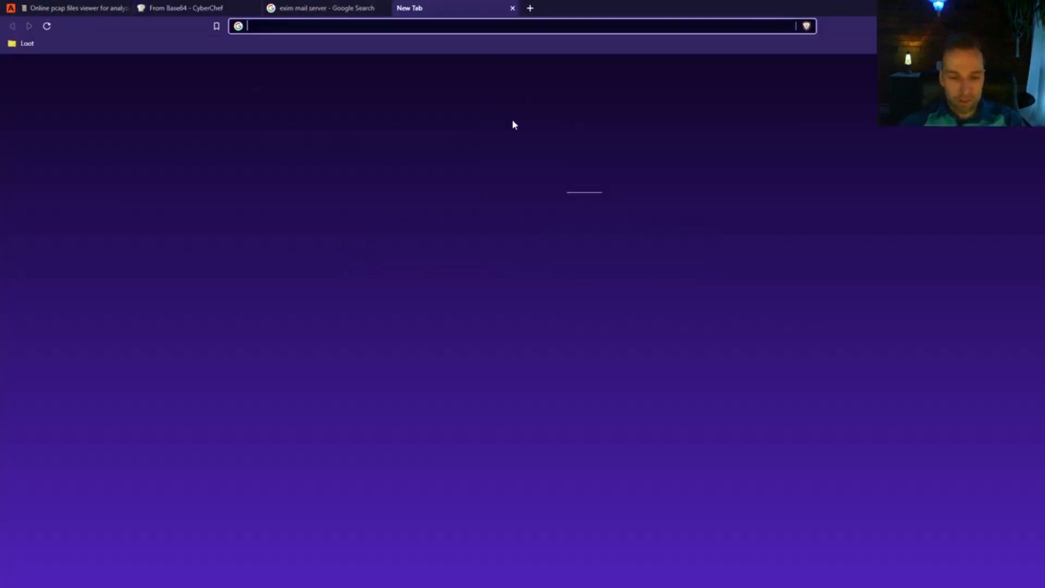
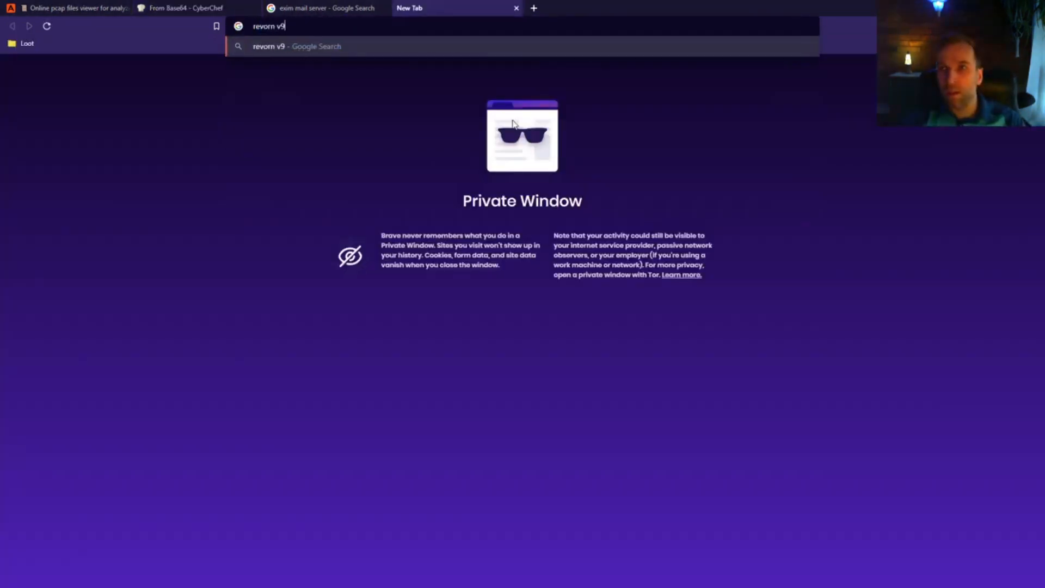
pyautogui.press('Left')
pyautogui.press('Left')
pyautogui.press('Left')
pyautogui.press('Left')
pyautogui.press('Left')
pyautogui.press('BackSpace')
pyautogui.write('b')
pyautogui.press('Return')
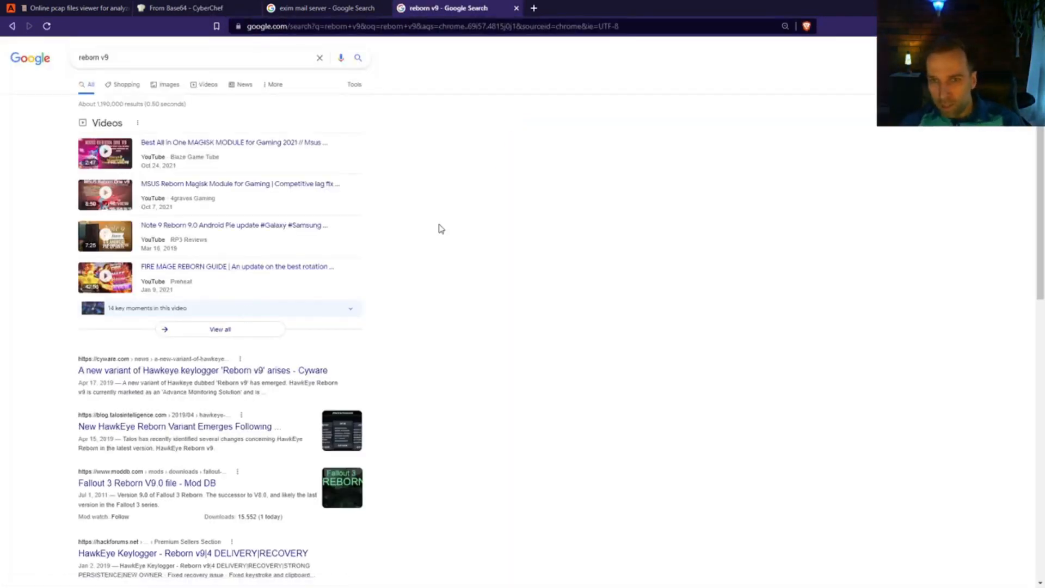
# - Open the Cyware article on the HawkEye keylogger variant, read through its distribution method and capabilities, and close its tab
pyautogui.click(203, 375)
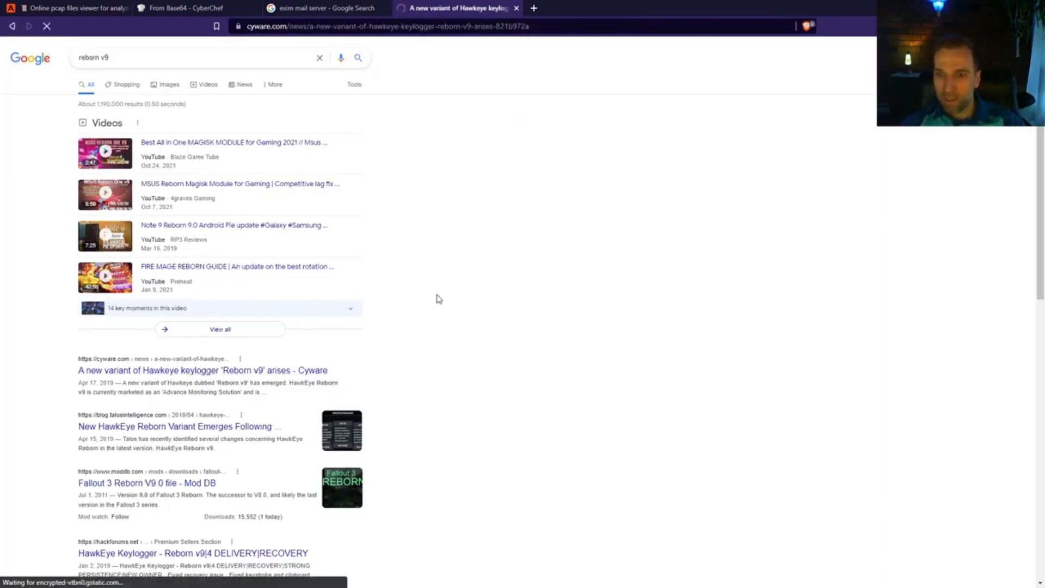
pyautogui.scroll(-3, 200, 262)
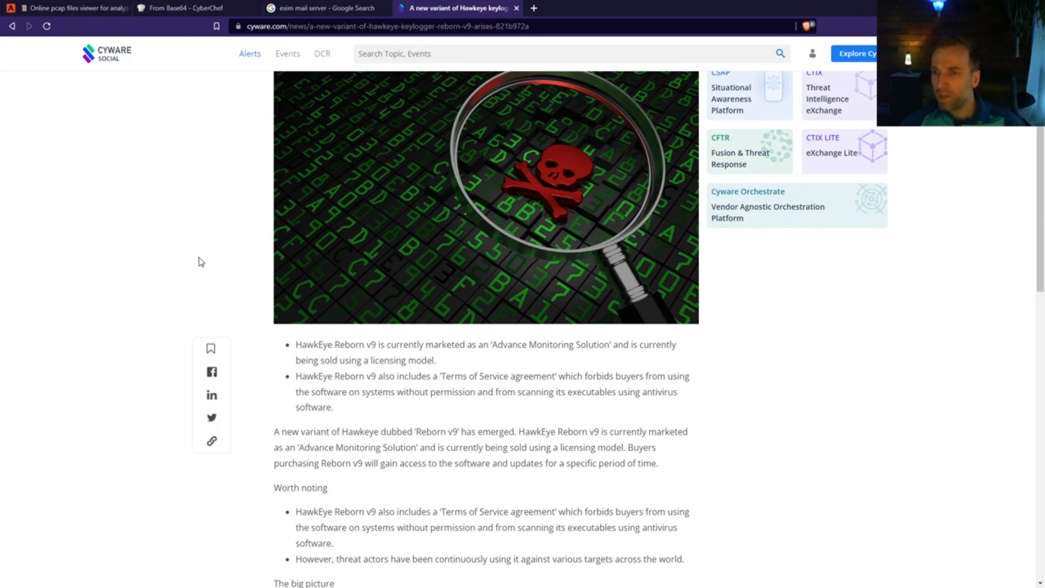
pyautogui.scroll(-3, 199, 263)
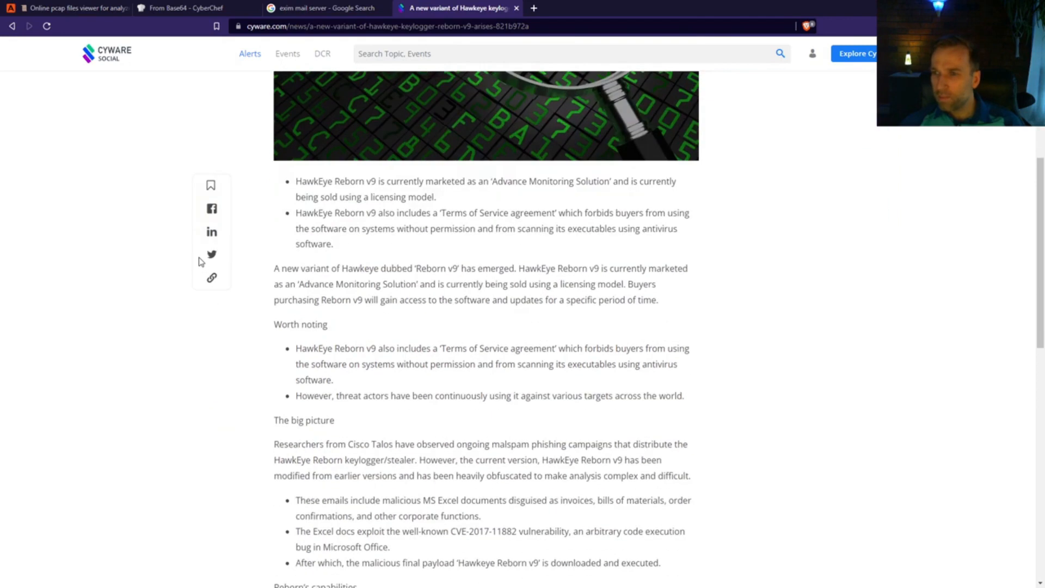
pyautogui.scroll(2, 123, 369)
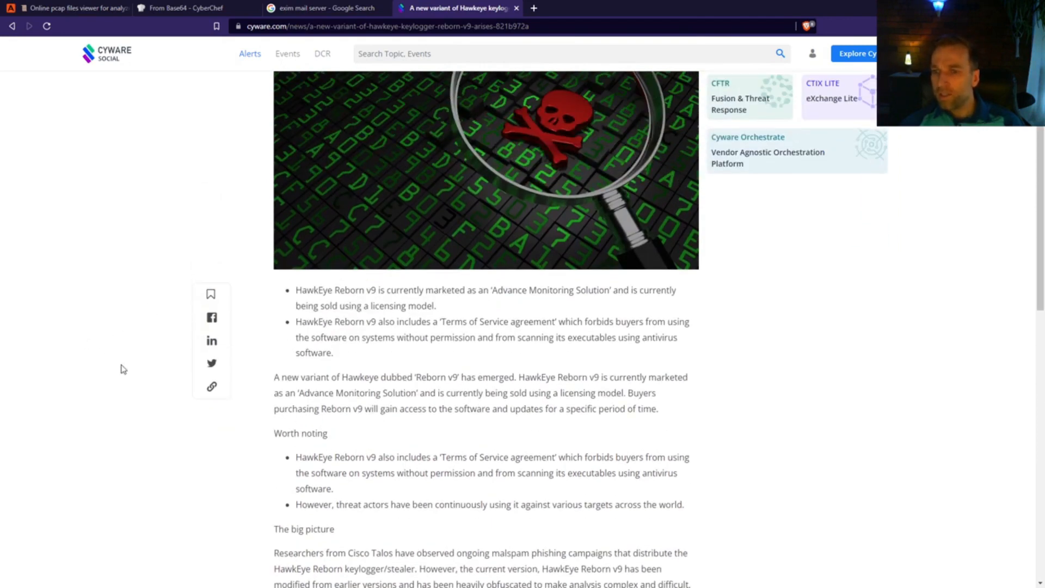
pyautogui.scroll(-3, 122, 369)
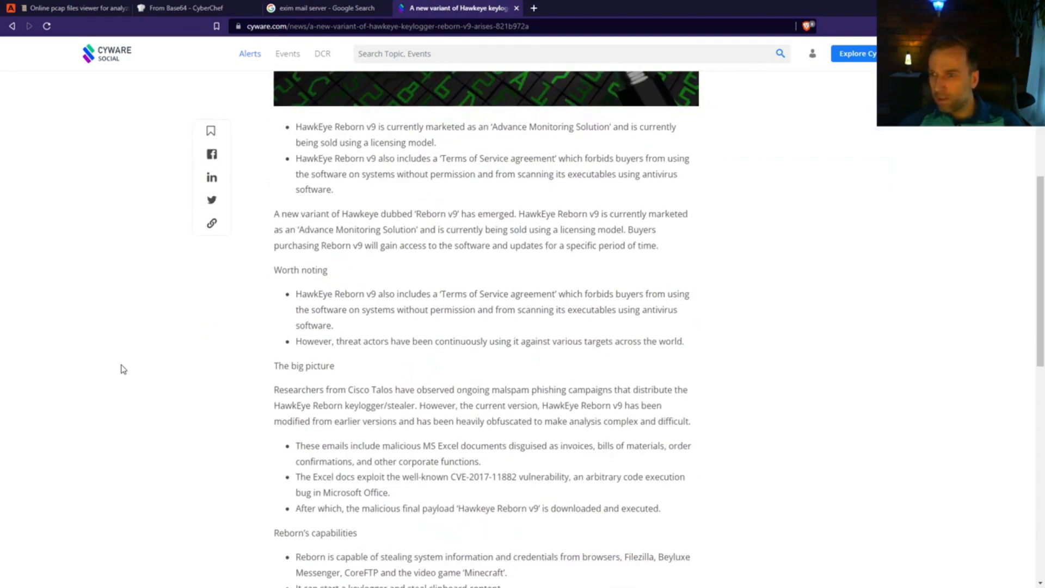
pyautogui.scroll(-4, 123, 369)
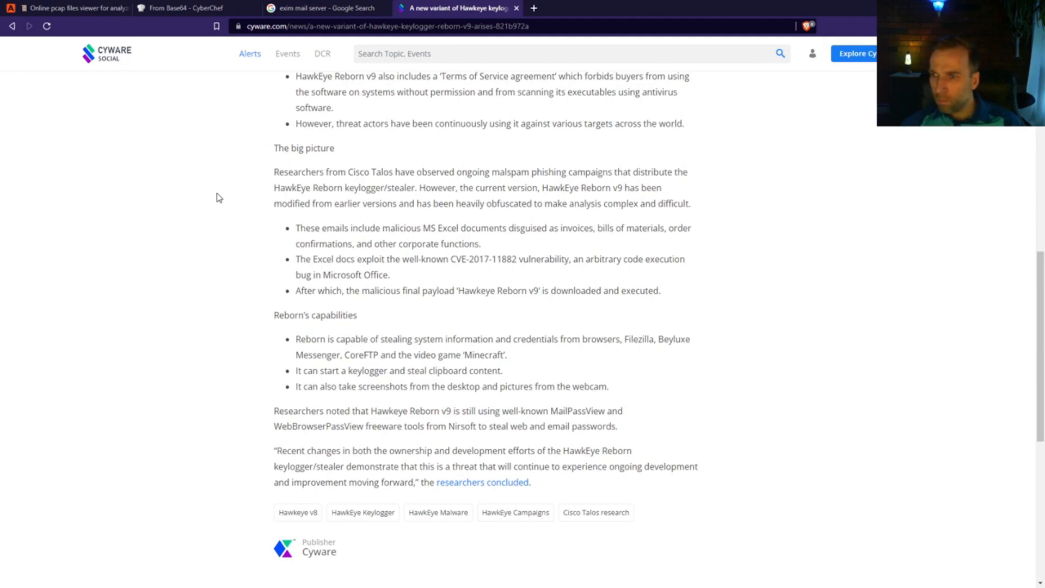
pyautogui.scroll(-3, 217, 197)
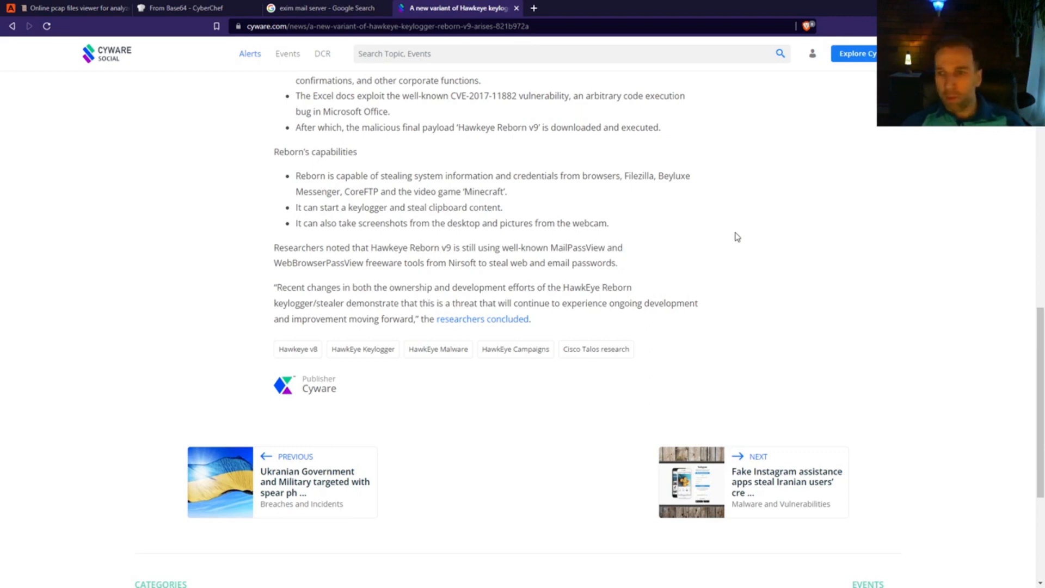
pyautogui.scroll(-4, 735, 237)
pyautogui.scroll(9, 736, 237)
pyautogui.scroll(1, 735, 237)
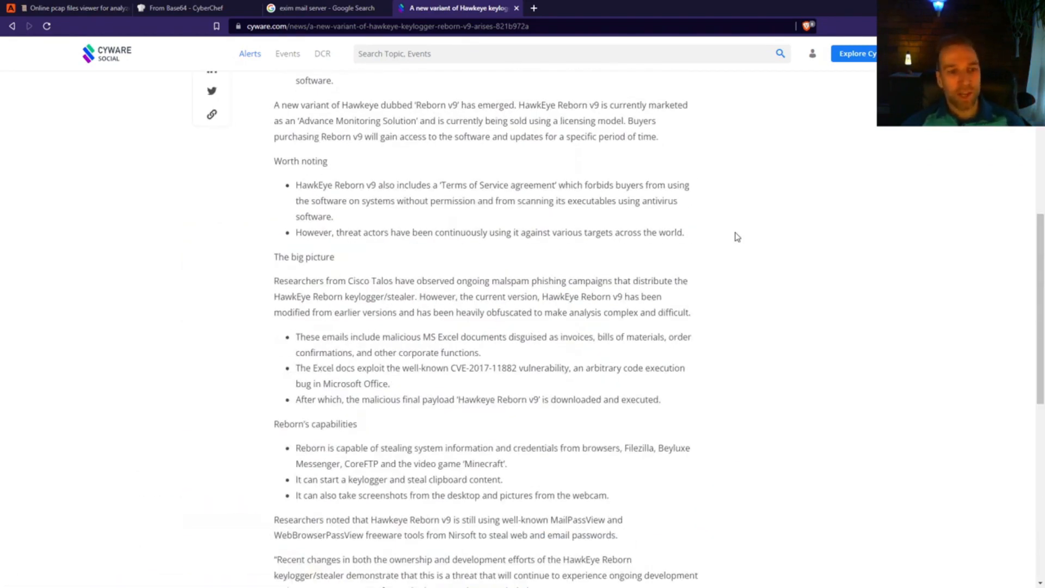
pyautogui.scroll(8, 736, 237)
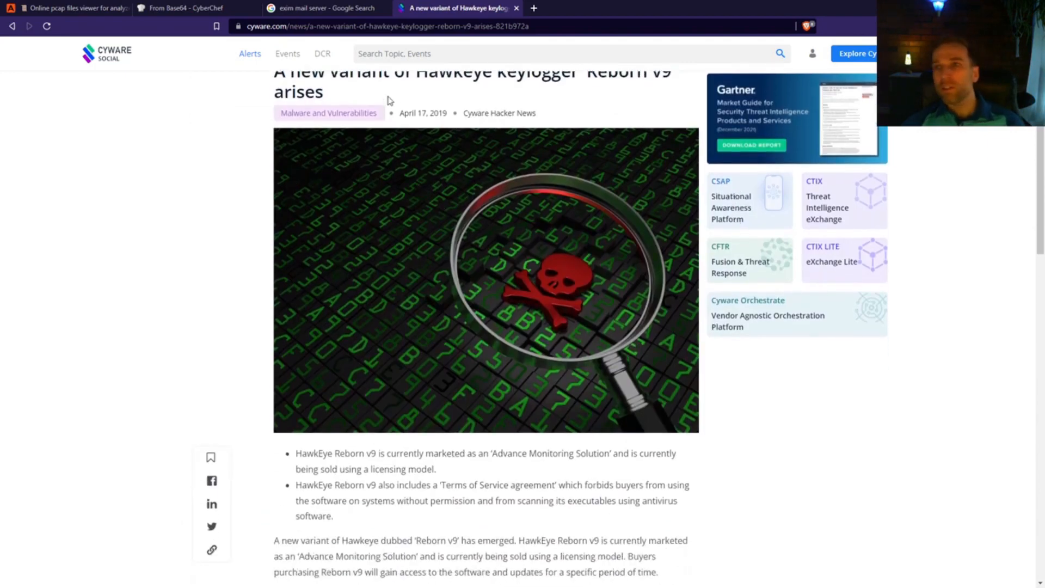
pyautogui.click(516, 8)
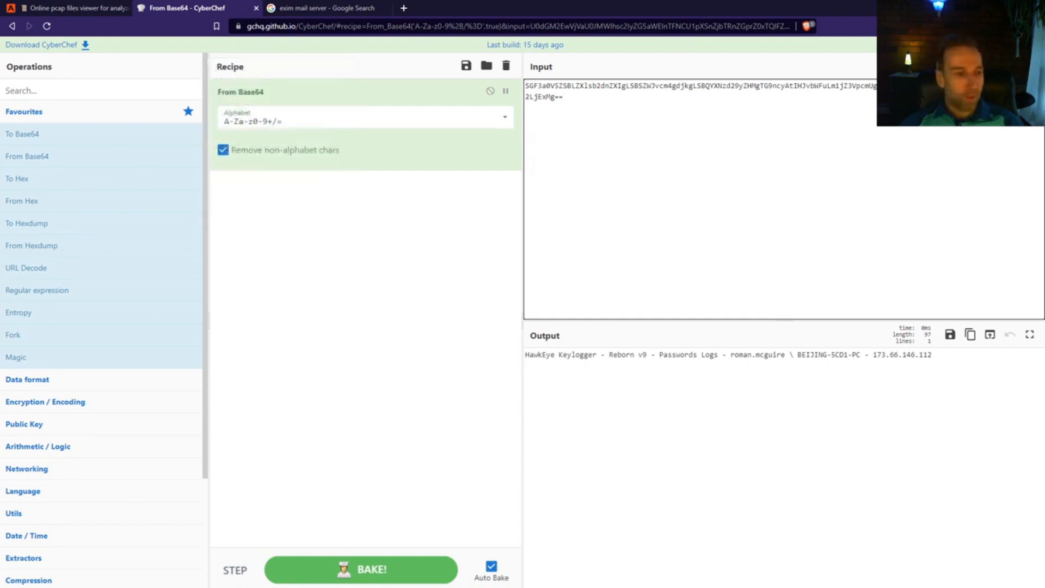
# - Switch to the Wireshark stream and copy the full Base64-encoded message body below the email headers
pyautogui.hotkey('alt', 'Tab')
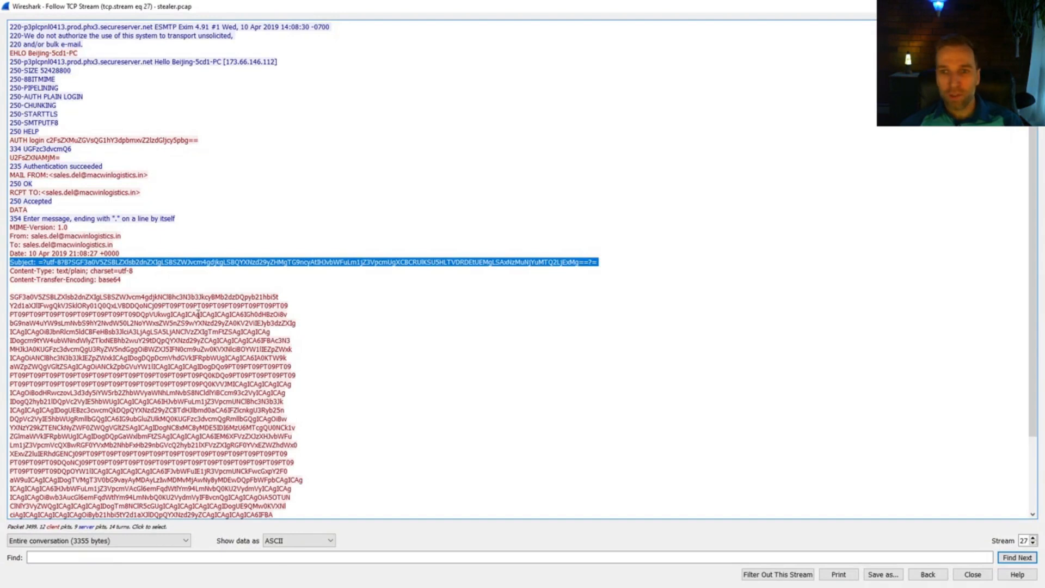
pyautogui.moveTo(10, 294); pyautogui.dragTo(212, 524)
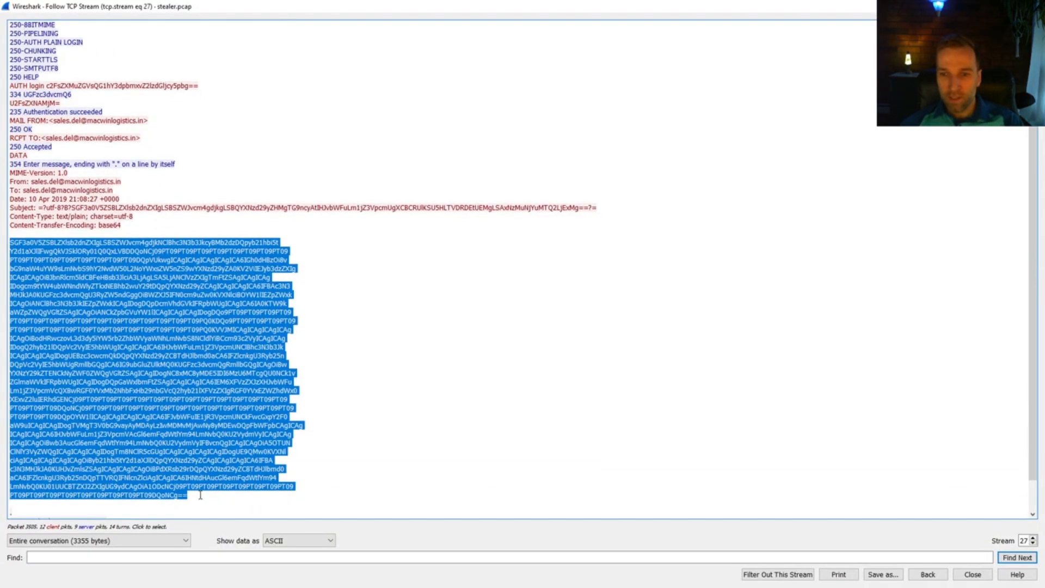
pyautogui.rightClick(179, 441)
pyautogui.click(211, 451)
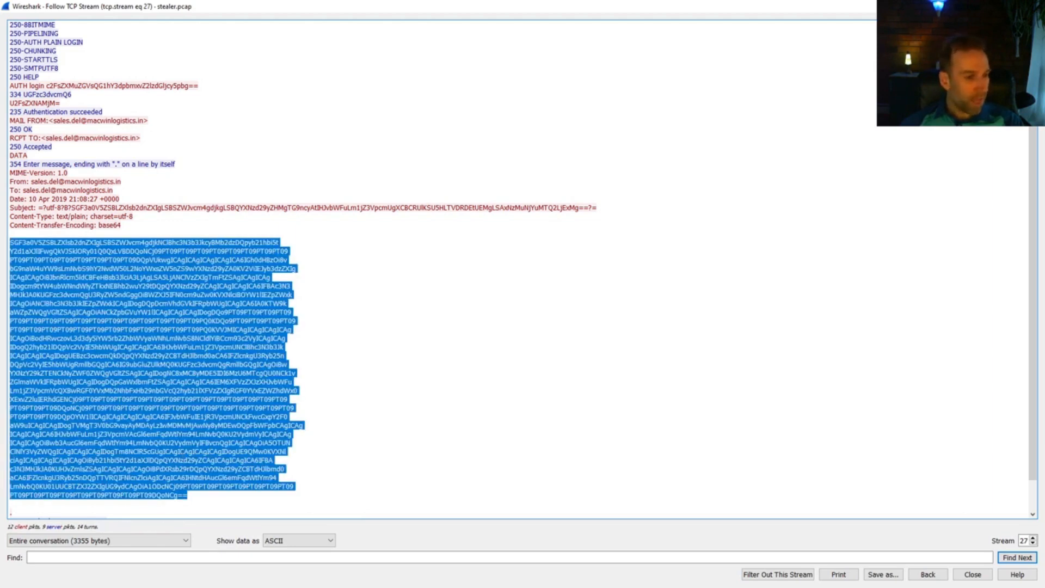
# - Replace the CyberChef input with the copied message body and review the stolen account entries in the decoded output
pyautogui.hotkey('alt', 'Tab')
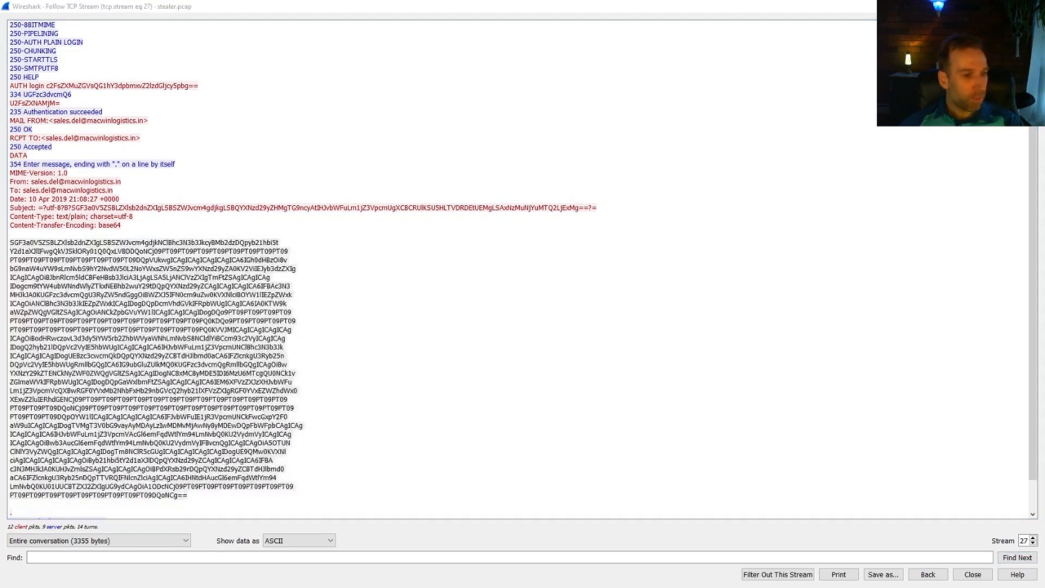
pyautogui.hotkey('ctrl', 'a')
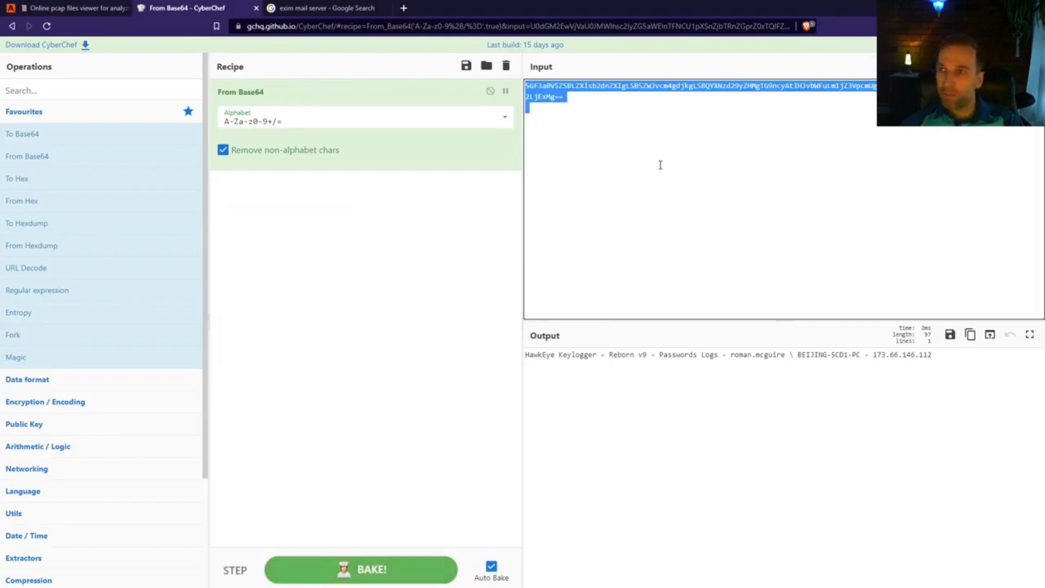
pyautogui.hotkey('ctrl', 'v')
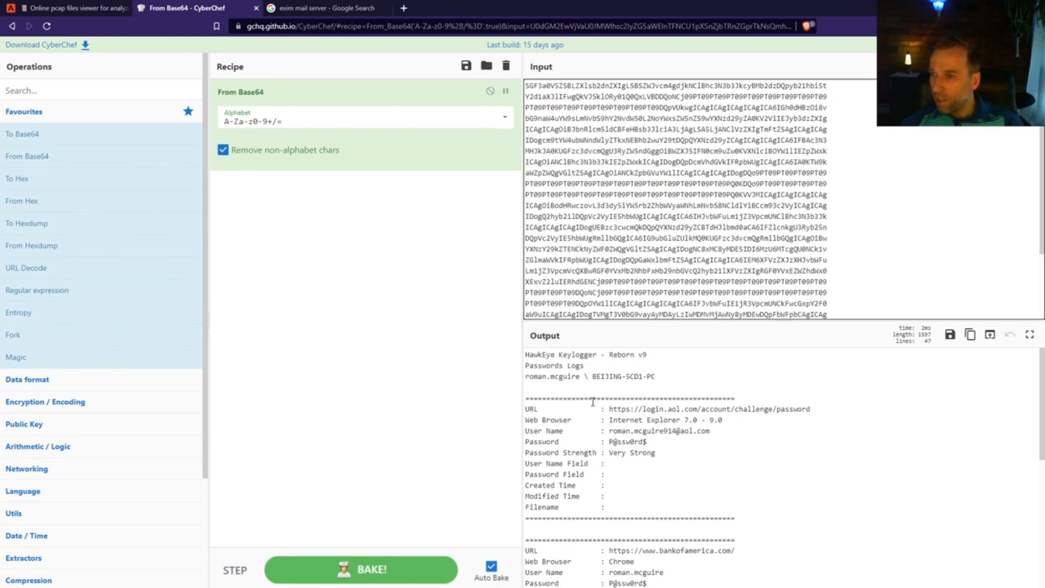
pyautogui.scroll(-3, 734, 378)
pyautogui.scroll(3, 736, 379)
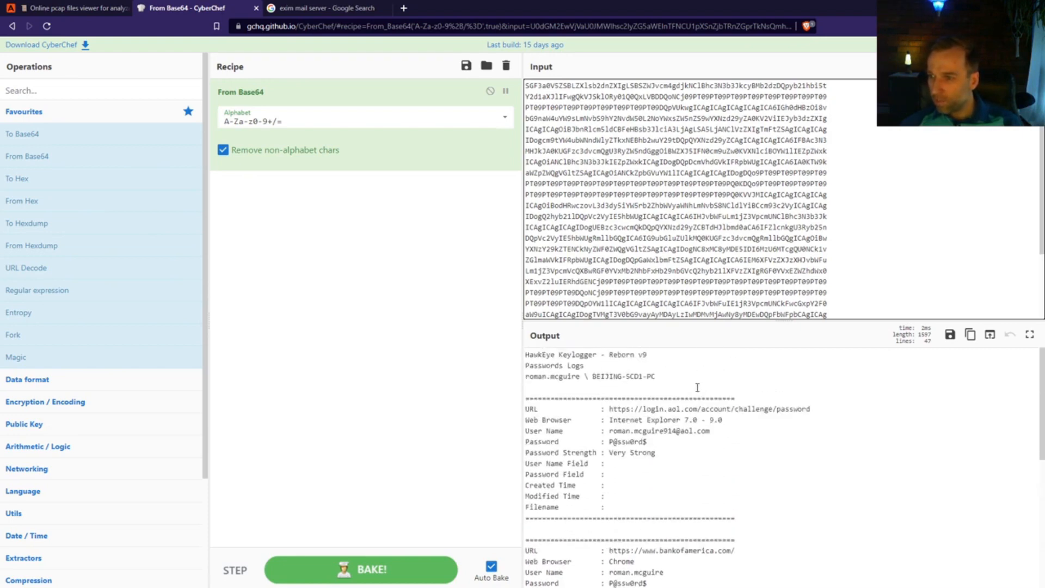
pyautogui.scroll(-2, 637, 455)
pyautogui.scroll(-2, 688, 456)
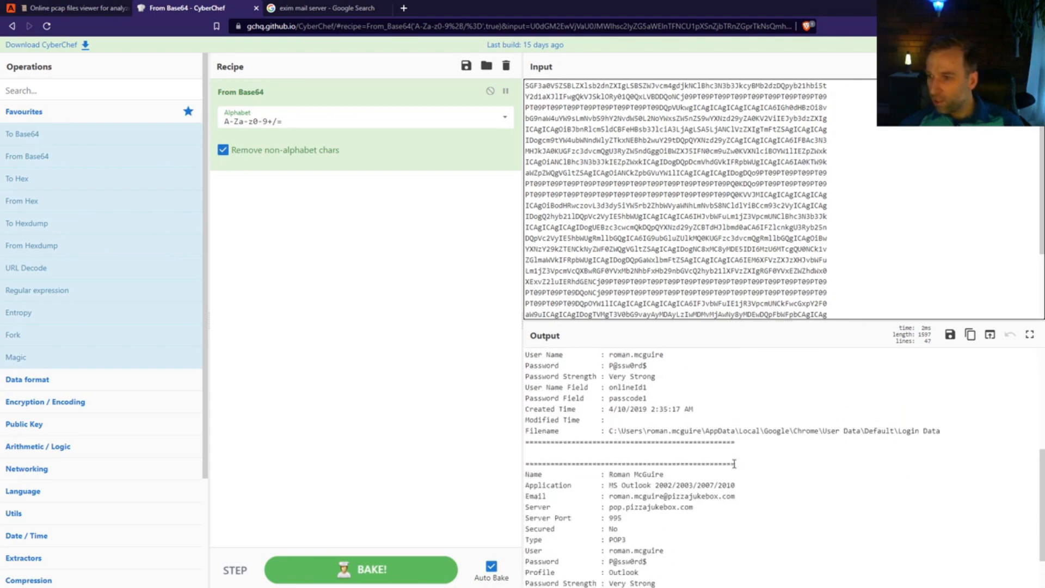
pyautogui.scroll(-1, 734, 464)
pyautogui.scroll(3, 733, 464)
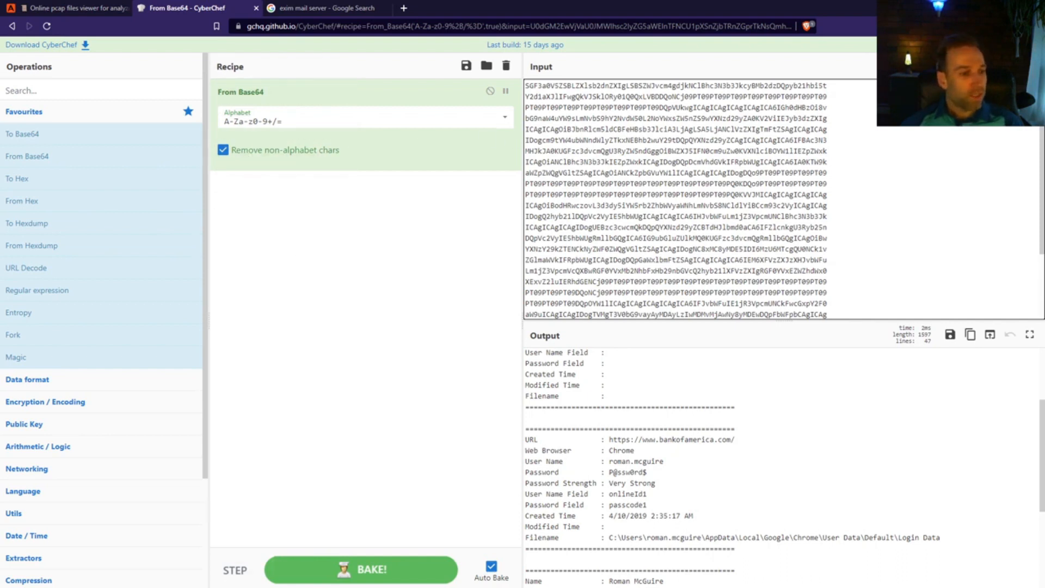
# - Switch to Wireshark and replace the TCP stream display filter with smtp
pyautogui.hotkey('alt', 'Tab')
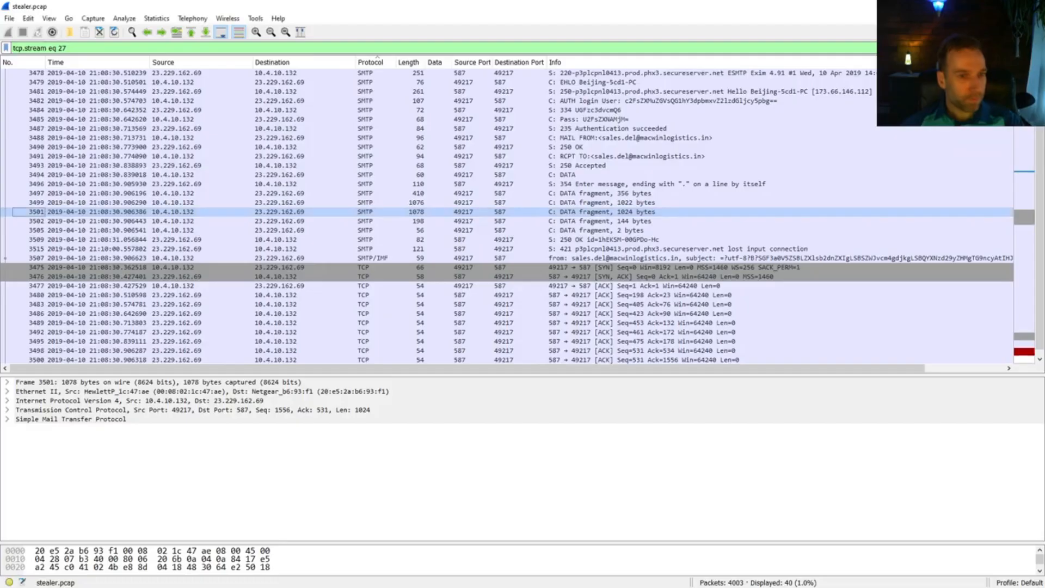
pyautogui.tripleClick(407, 47)
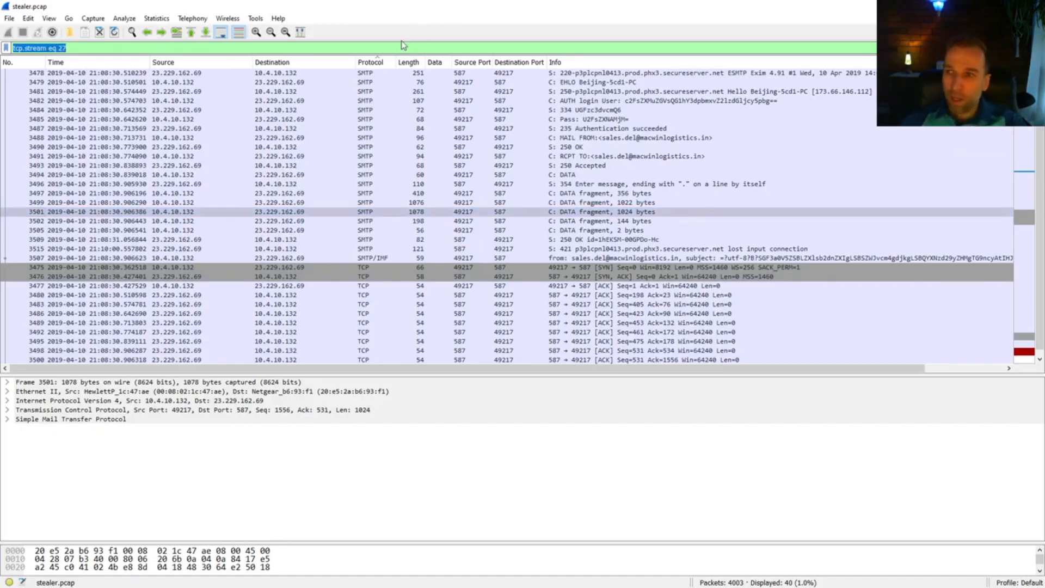
pyautogui.write('smtp')
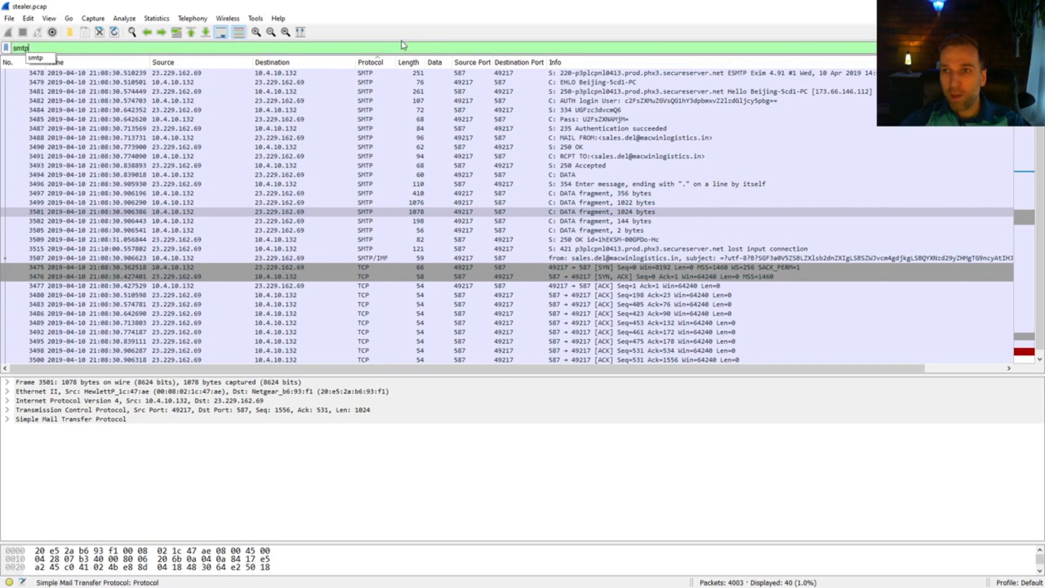
pyautogui.press('Return')
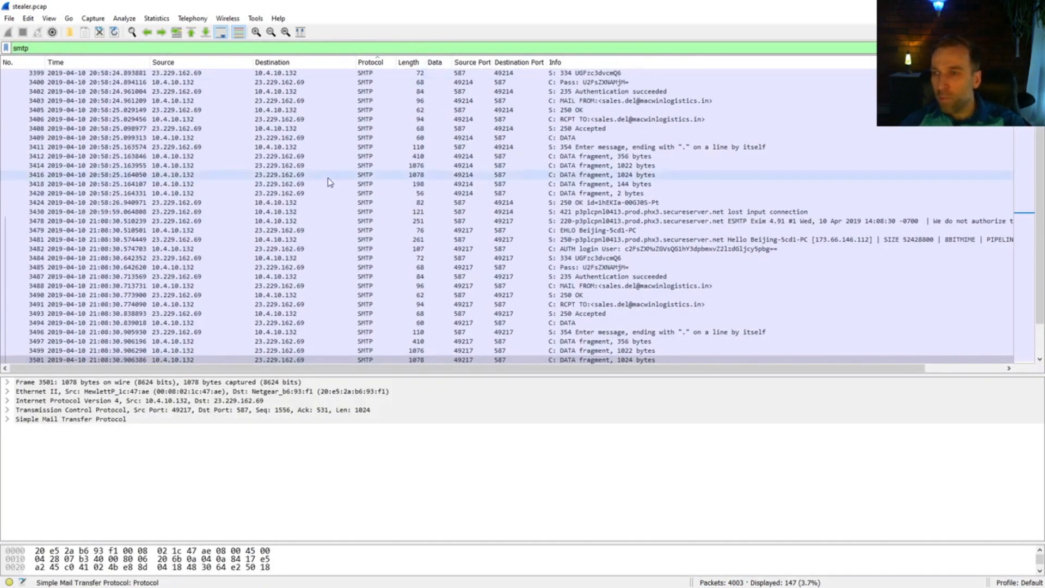
# - Compare the timestamps of the repeated SMTP sessions across the filtered packet list to determine how often data is exfiltrated
pyautogui.scroll(5, 205, 168)
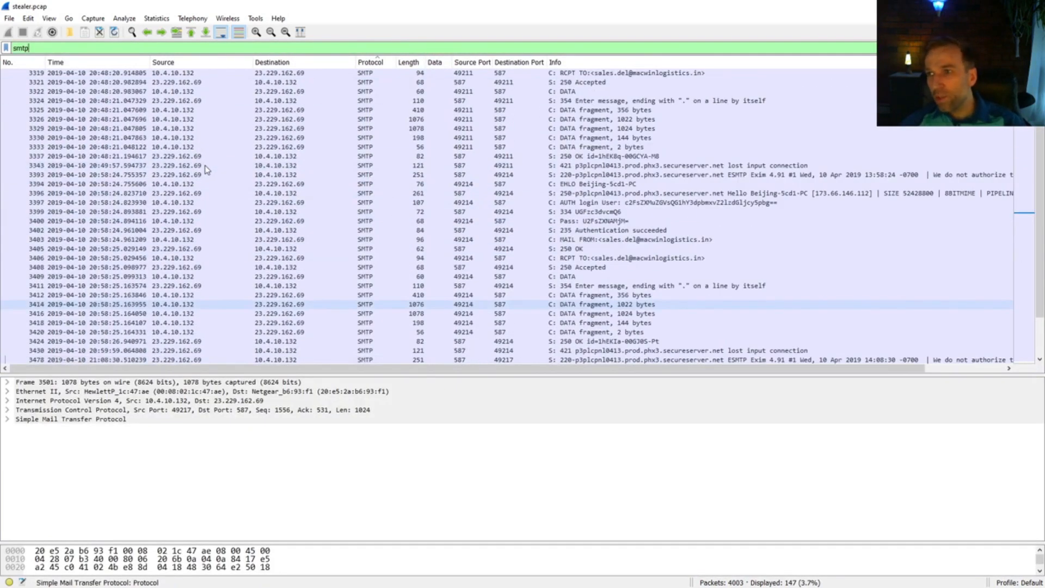
pyautogui.scroll(-3, 630, 178)
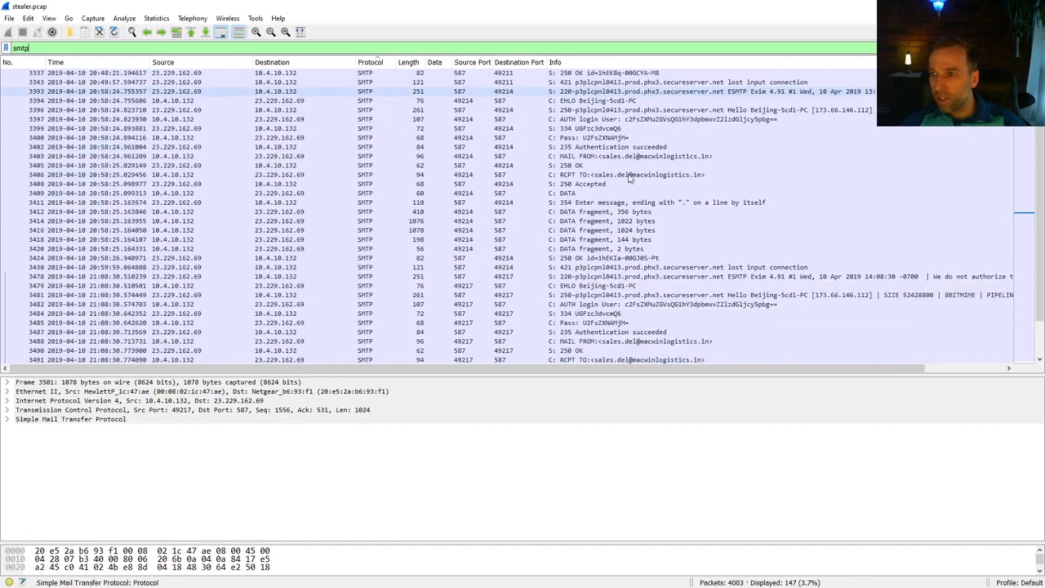
pyautogui.scroll(-5, 630, 178)
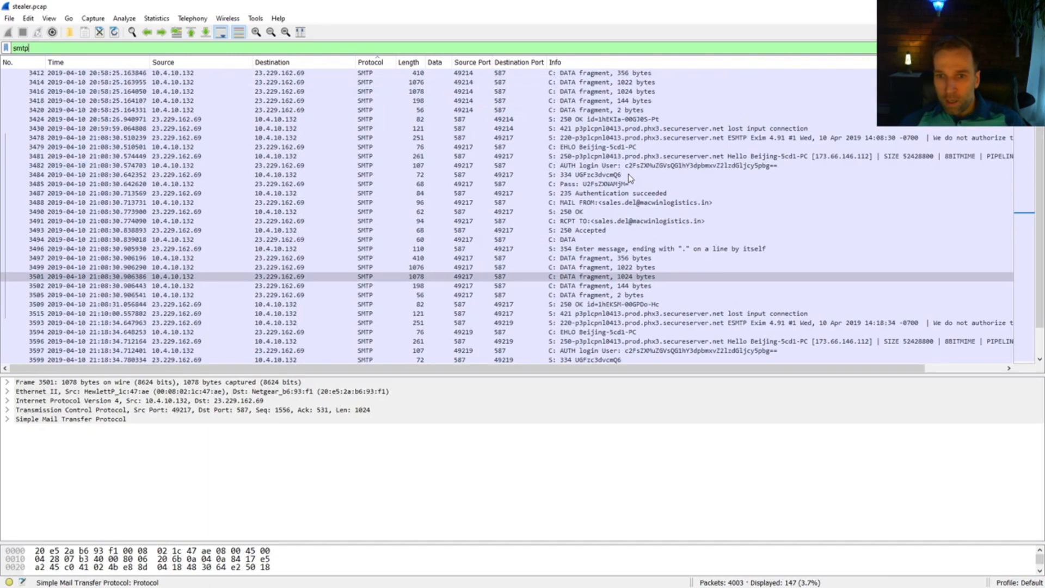
pyautogui.scroll(15, 628, 174)
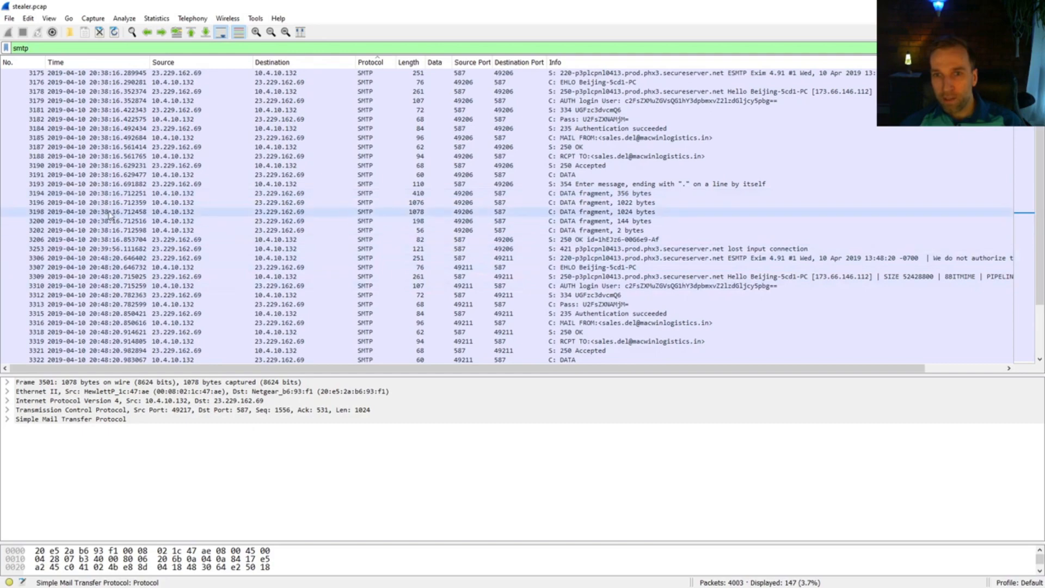
pyautogui.scroll(-3, 100, 292)
pyautogui.scroll(-20, 101, 292)
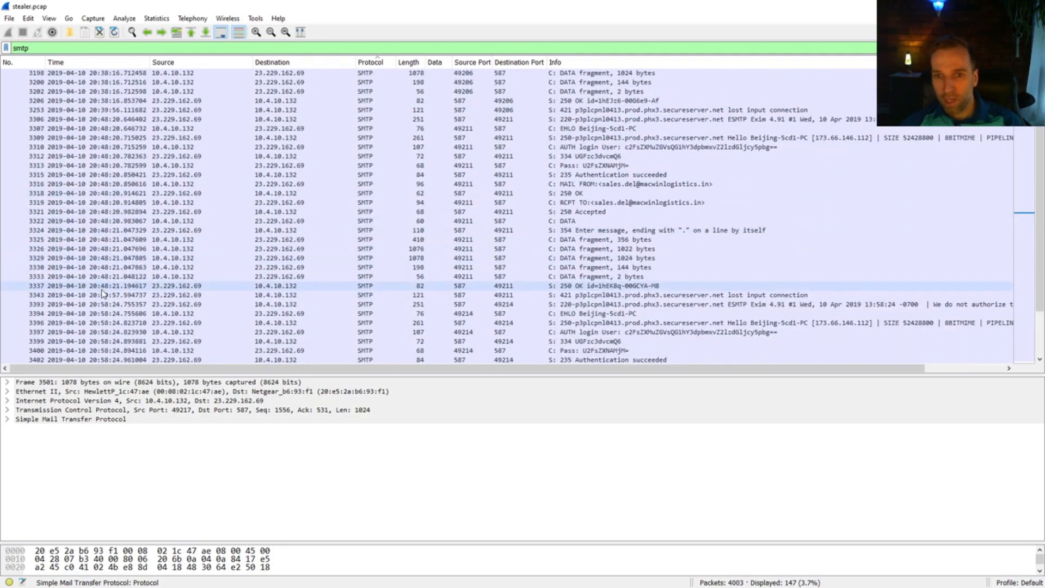
pyautogui.scroll(-10, 101, 296)
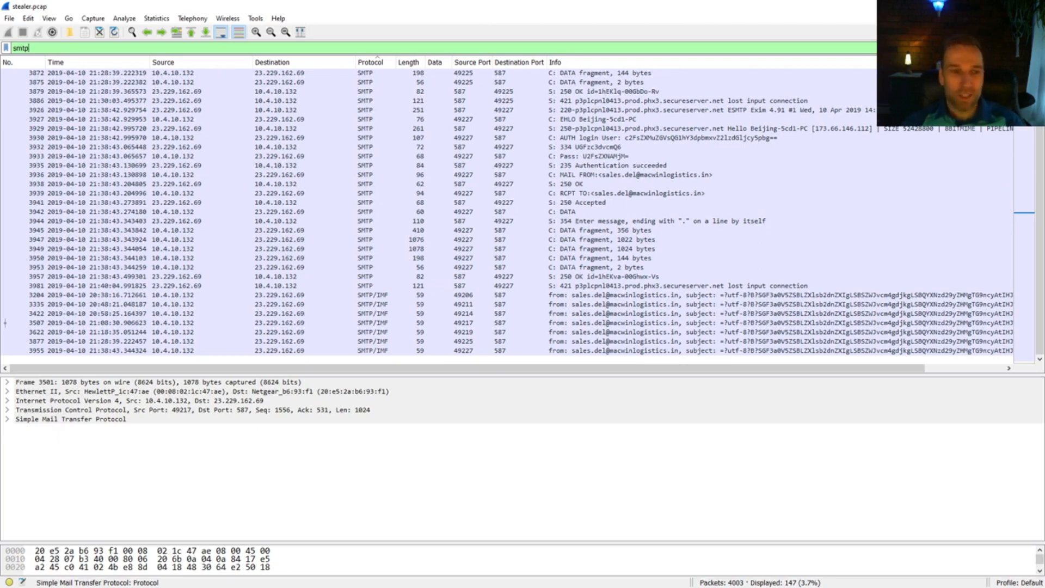
pyautogui.hotkey('alt', 'Tab')
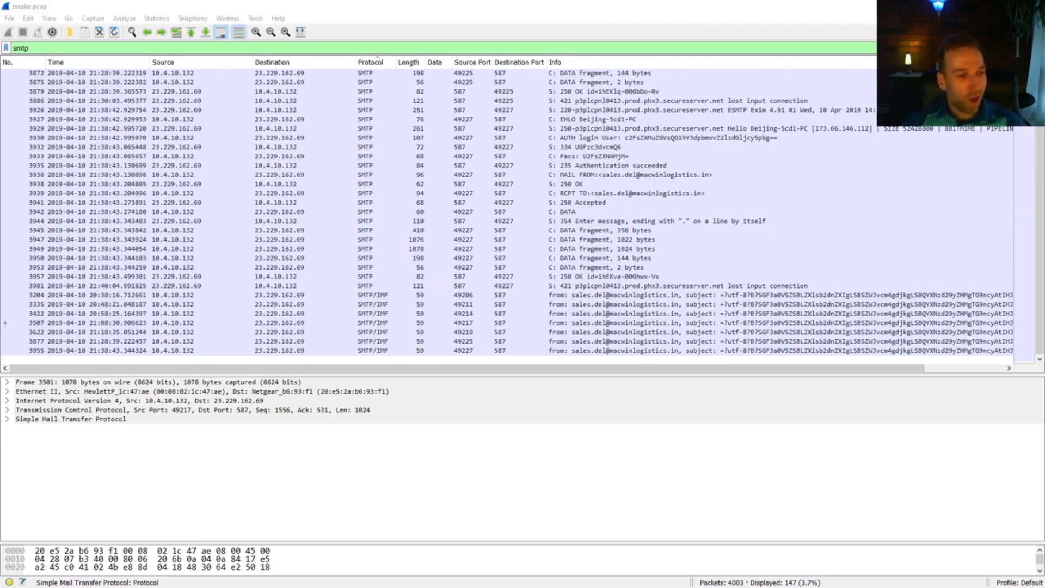